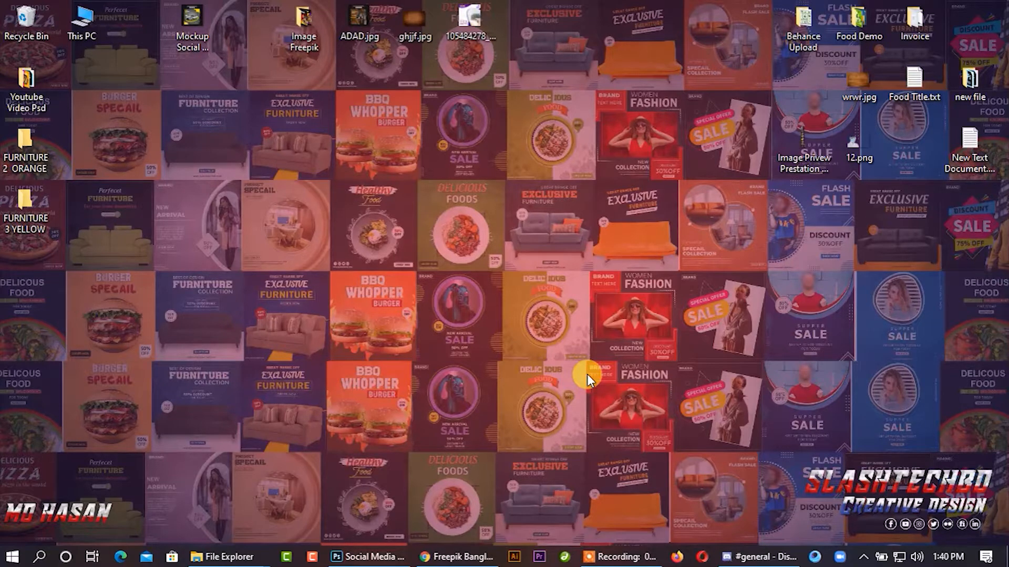
Switch to Photoshop and draw an orange 396 by 396 px rectangle shape on the blank Social Media Template canvas.
{"action": "left_click", "coordinate": [362, 555]}
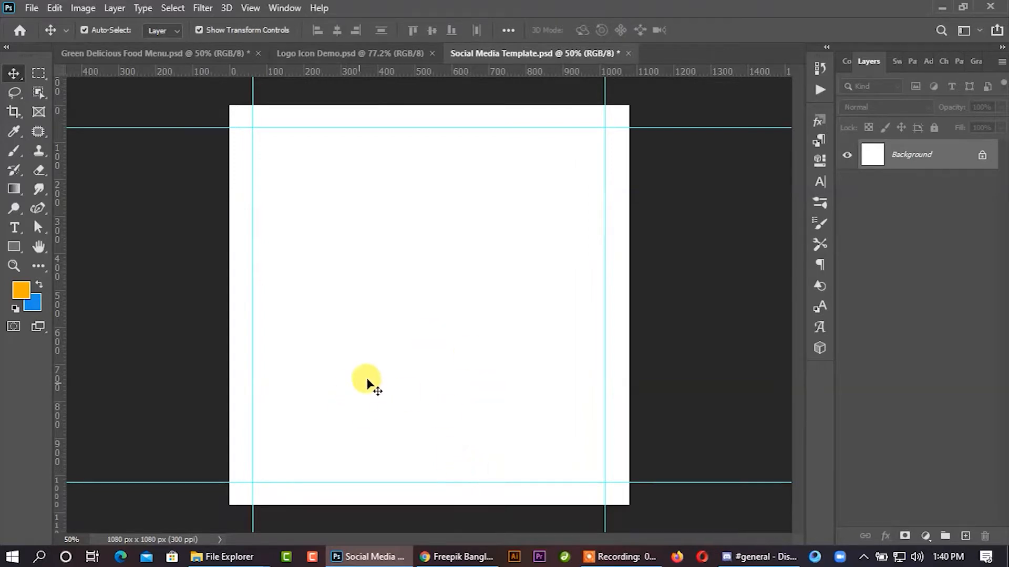
{"action": "left_click", "coordinate": [31, 245]}
{"action": "left_click", "coordinate": [17, 246]}
{"action": "left_click_drag", "start_coordinate": [437, 238], "coordinate": [509, 369]}
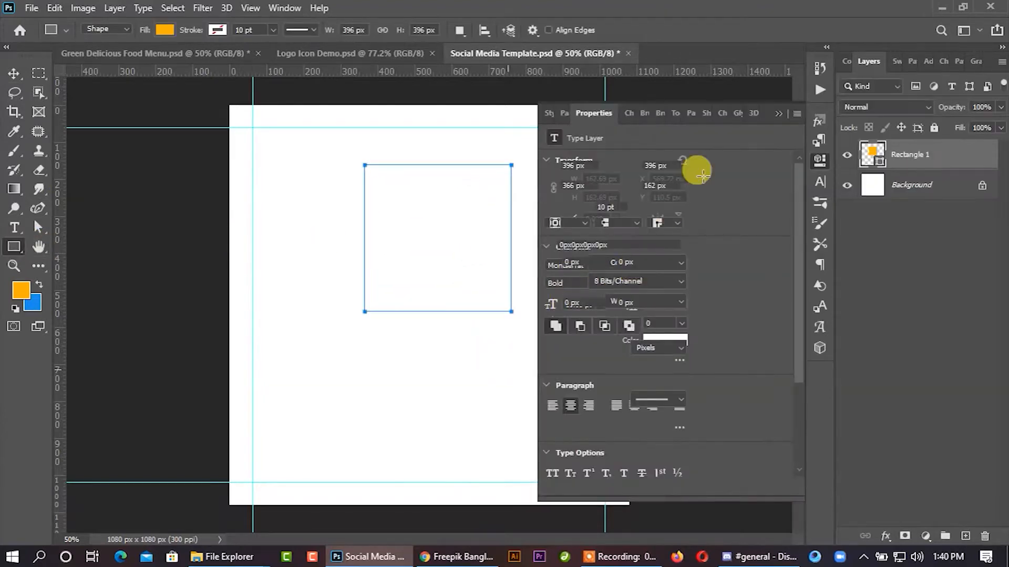
{"action": "left_click", "coordinate": [777, 112]}
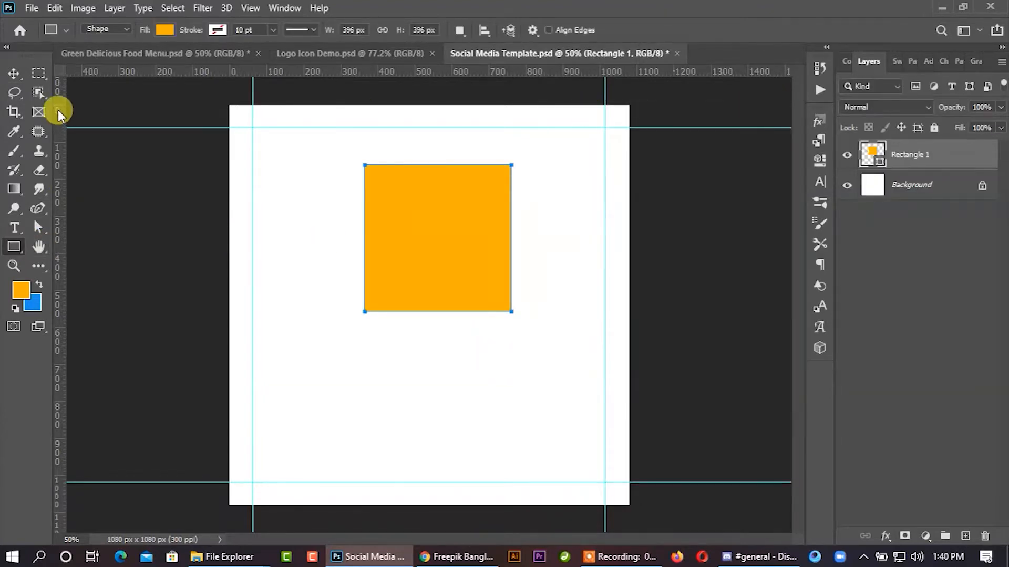
Align the orange rectangle with the canvas's upper-left corner and scale it to 272.73% so it covers the whole canvas.
{"action": "left_click", "coordinate": [13, 73]}
{"action": "left_click_drag", "start_coordinate": [408, 238], "coordinate": [277, 179]}
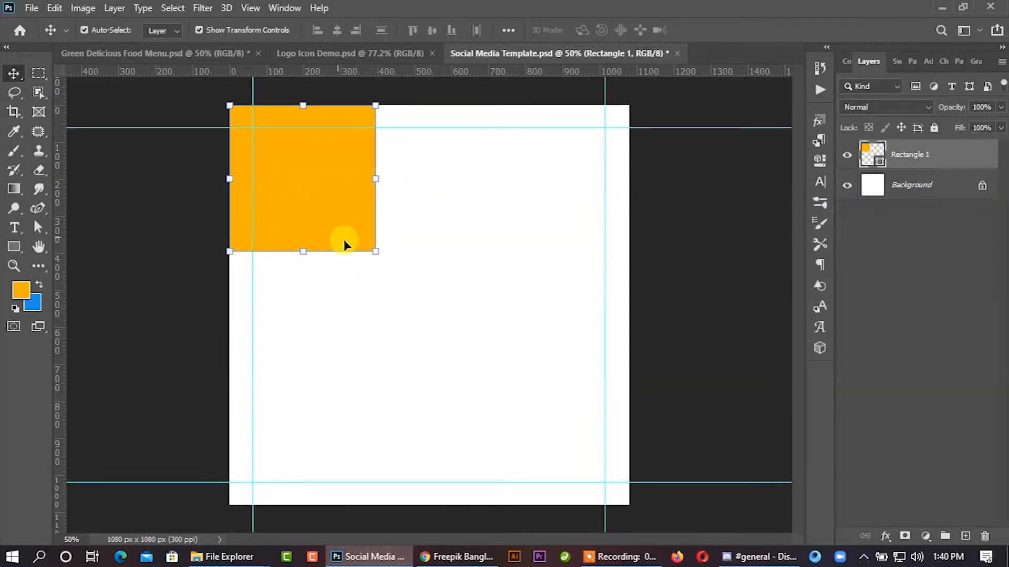
{"action": "left_click_drag", "start_coordinate": [376, 253], "coordinate": [626, 502]}
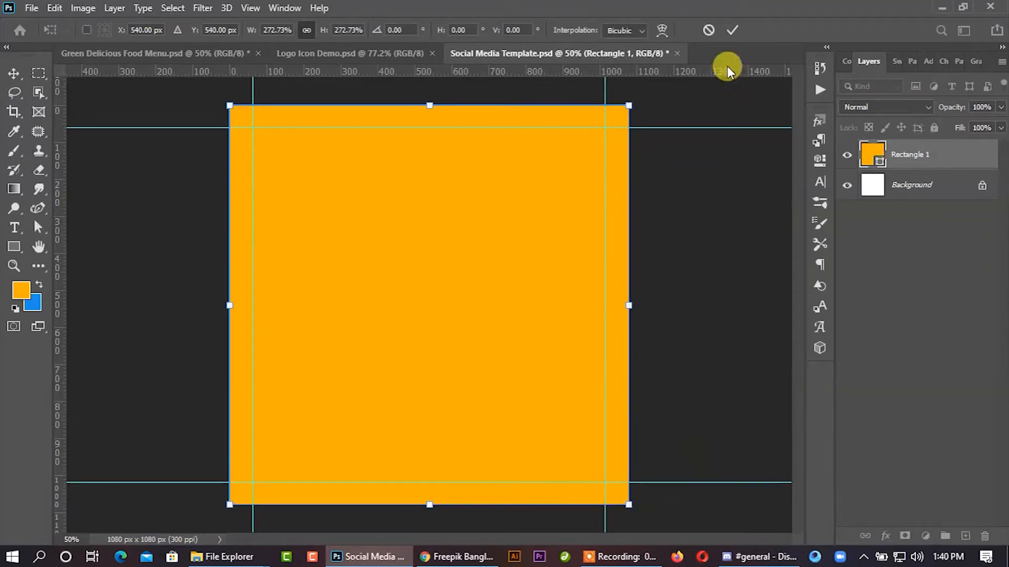
{"action": "left_click", "coordinate": [736, 34]}
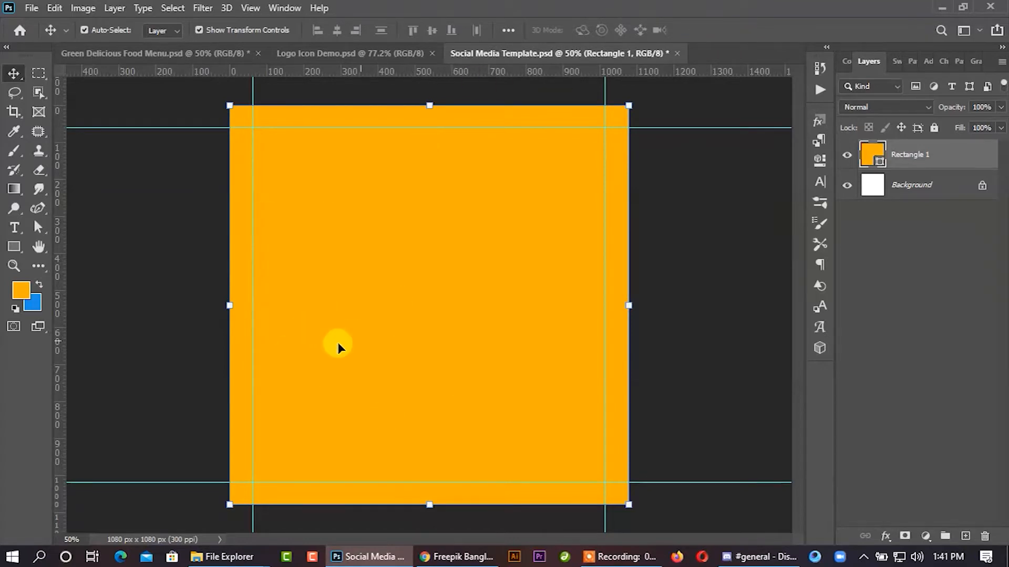
Apply a green radial Gradient Overlay to the background rectangle layer.
{"action": "right_click", "coordinate": [907, 156]}
{"action": "left_click", "coordinate": [837, 16]}
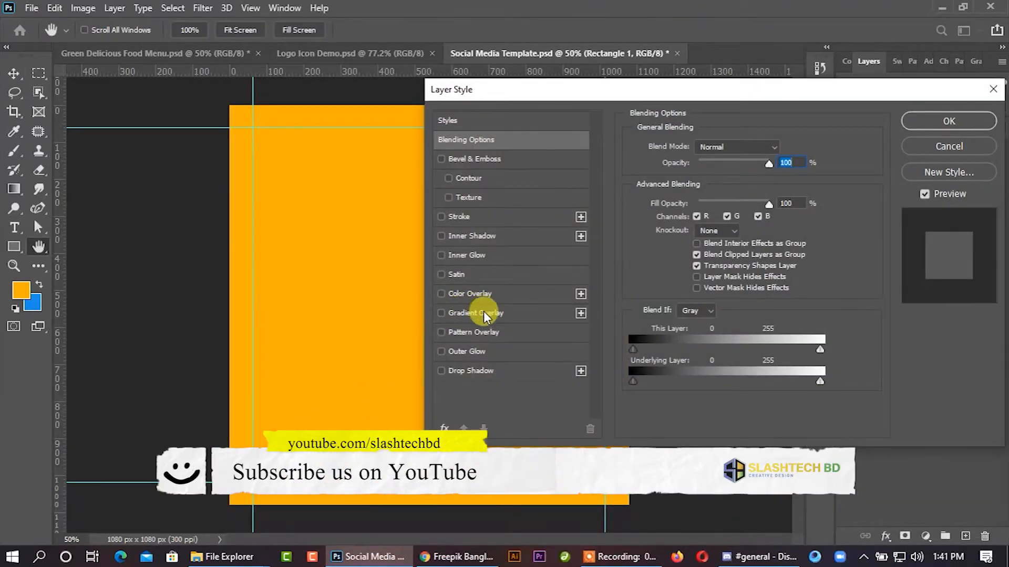
{"action": "left_click", "coordinate": [483, 314]}
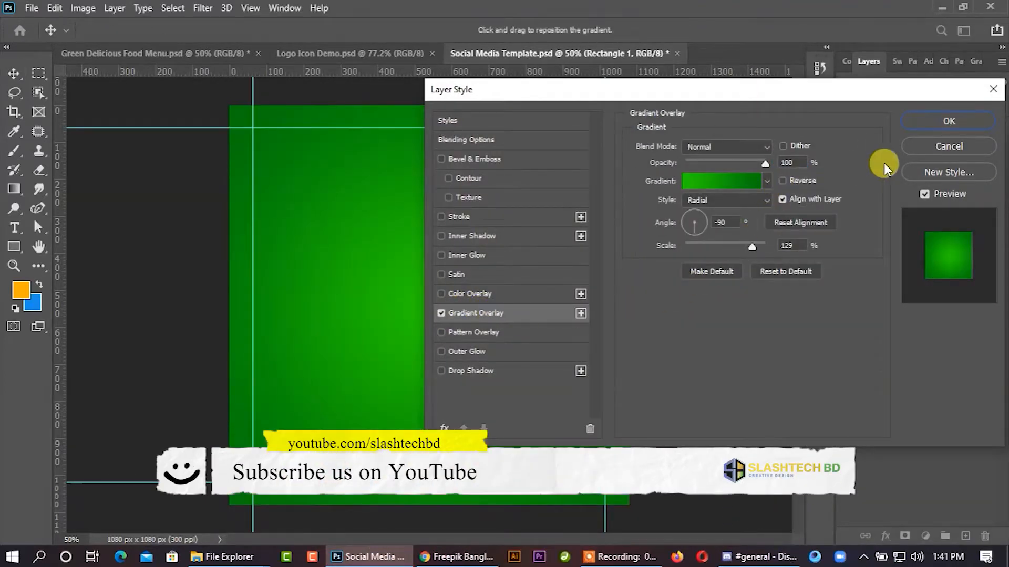
{"action": "left_click", "coordinate": [943, 128]}
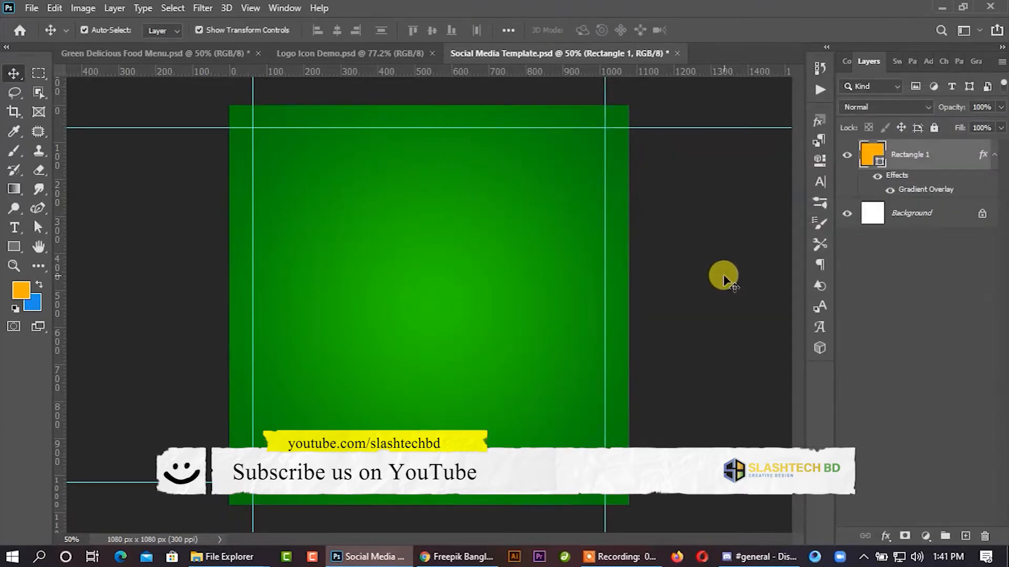
Draw an orange wavy shape about 1530 by 956 px over the canvas's lower half with the Curvature Pen tool, extending past its edges.
{"action": "scroll", "coordinate": [423, 248], "scroll_direction": "up", "scroll_amount": 2}
{"action": "scroll", "coordinate": [419, 243], "scroll_direction": "down", "scroll_amount": 1}
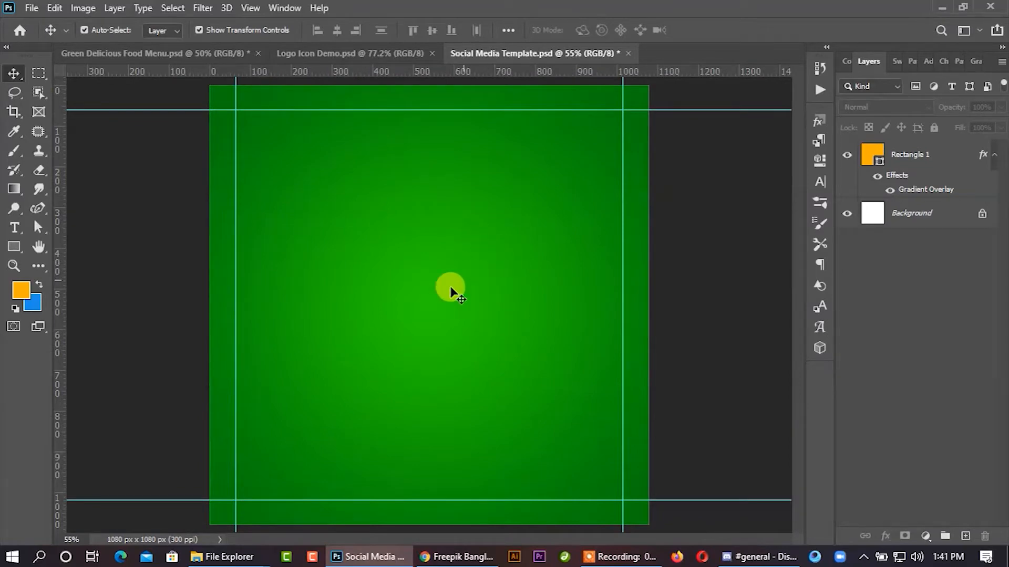
{"action": "left_click", "coordinate": [36, 208]}
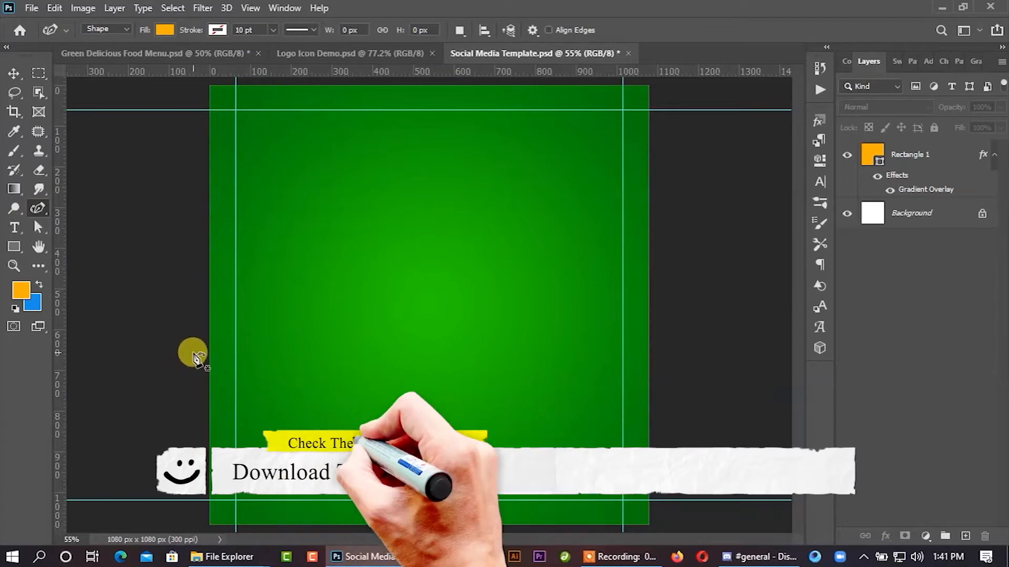
{"action": "left_click", "coordinate": [183, 304]}
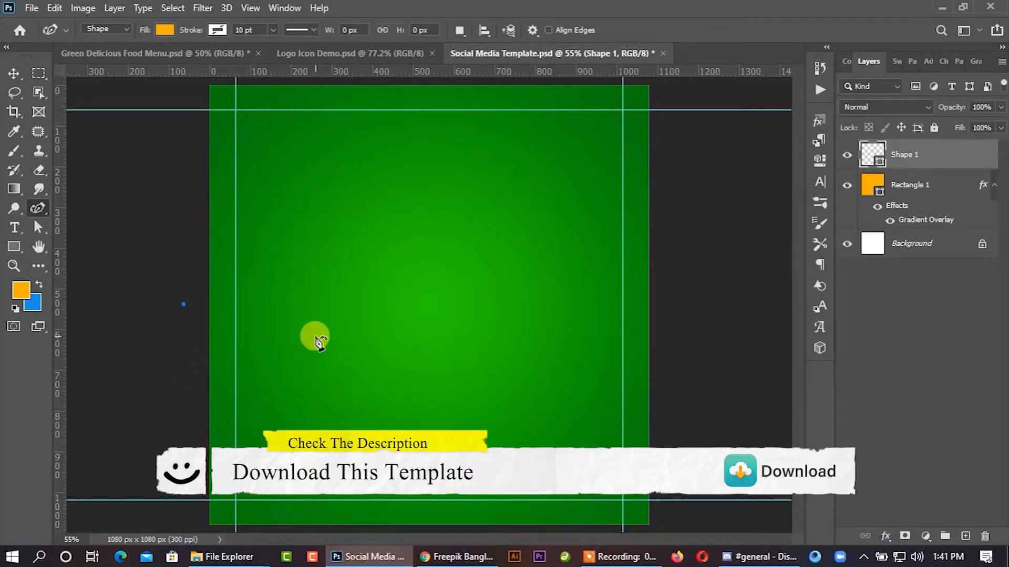
{"action": "left_click", "coordinate": [305, 347]}
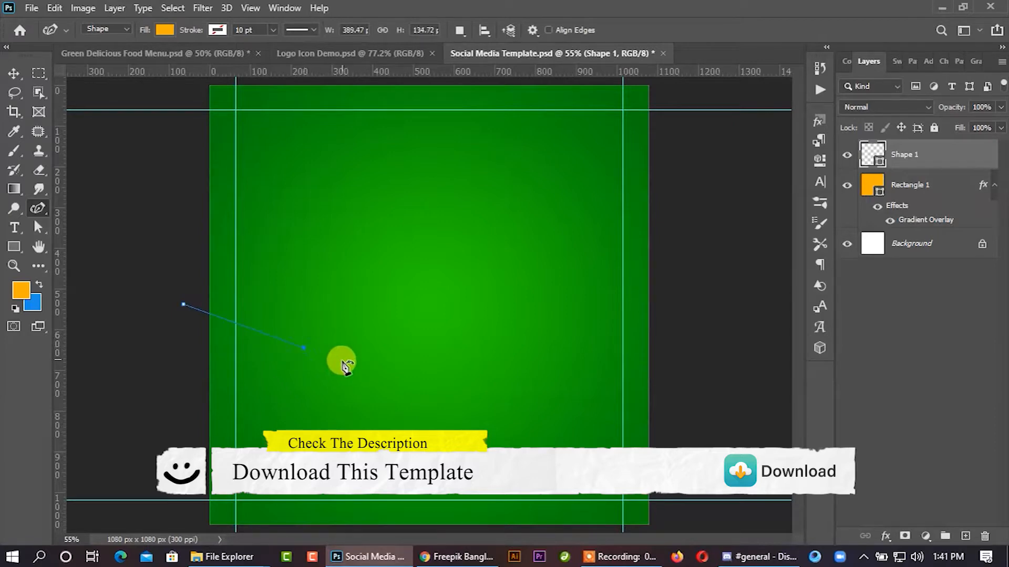
{"action": "left_click", "coordinate": [344, 375]}
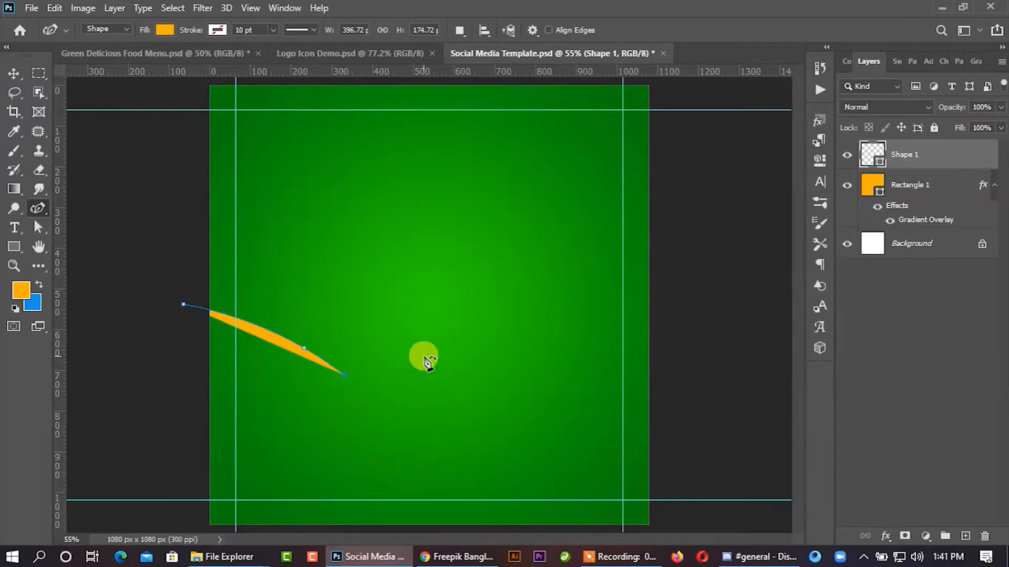
{"action": "left_click", "coordinate": [438, 336]}
{"action": "left_click", "coordinate": [547, 362]}
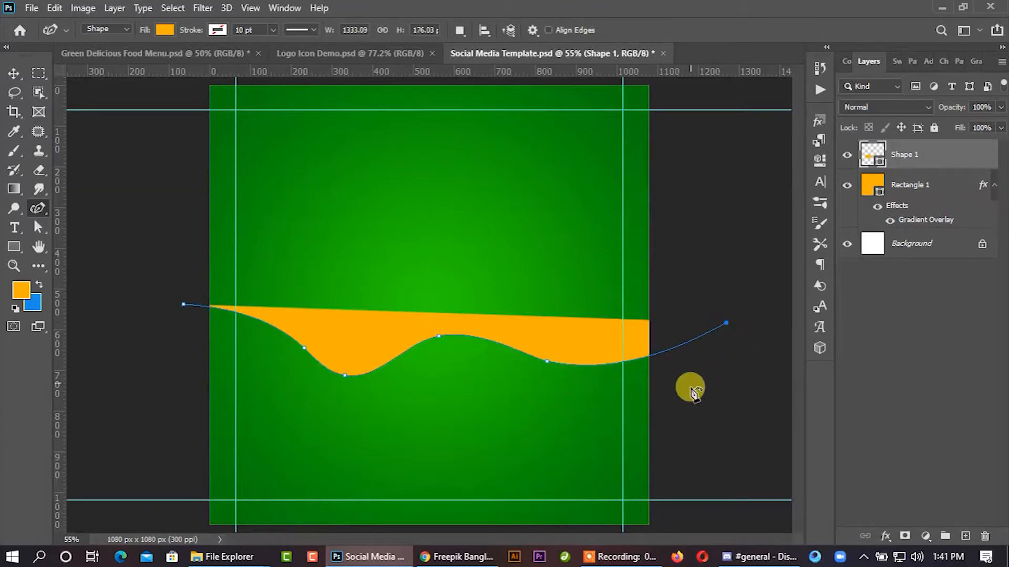
{"action": "scroll", "coordinate": [683, 418], "scroll_direction": "down", "scroll_amount": 4}
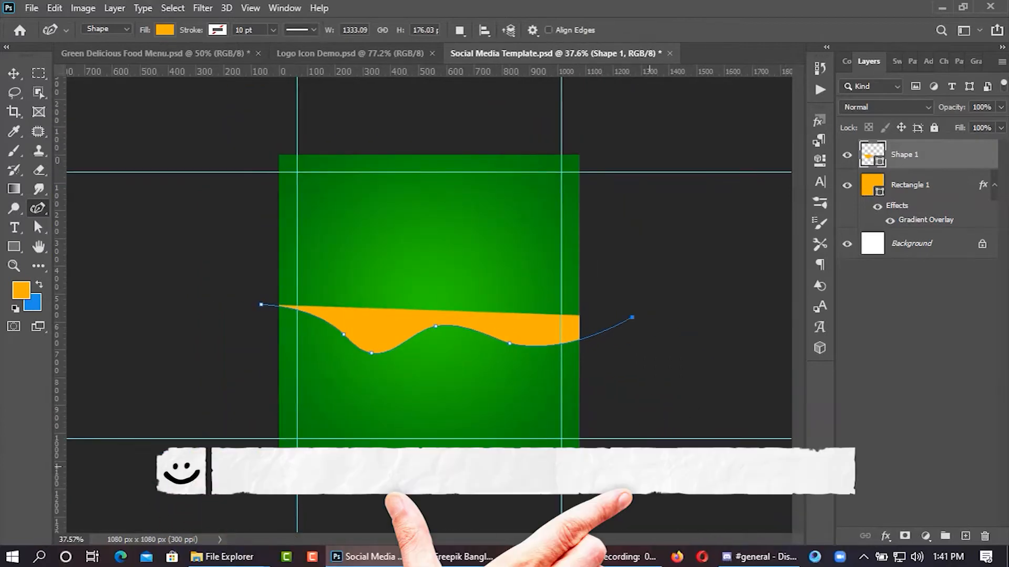
{"action": "left_click", "coordinate": [263, 498]}
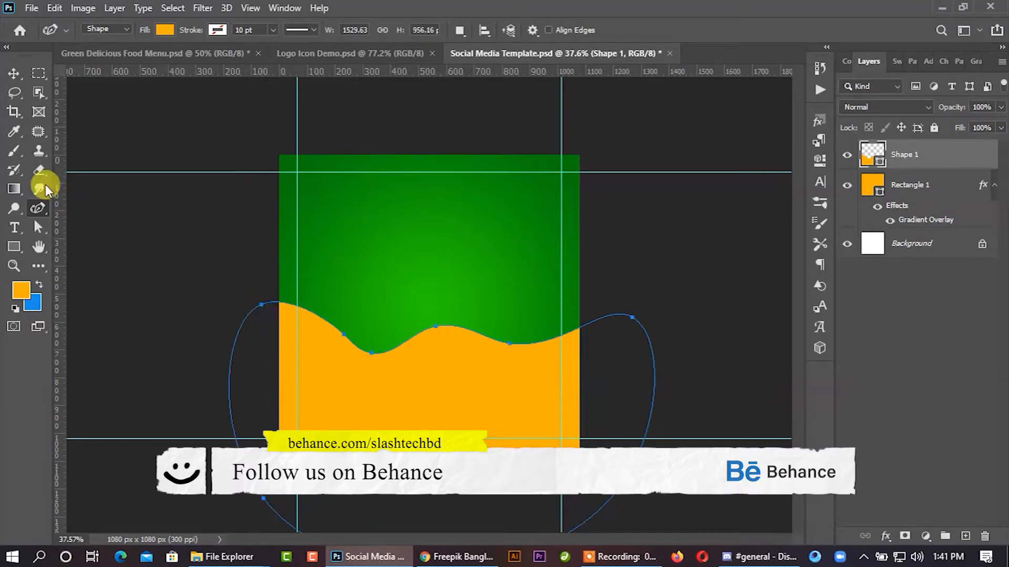
{"action": "left_click", "coordinate": [14, 73]}
{"action": "left_click", "coordinate": [74, 199]}
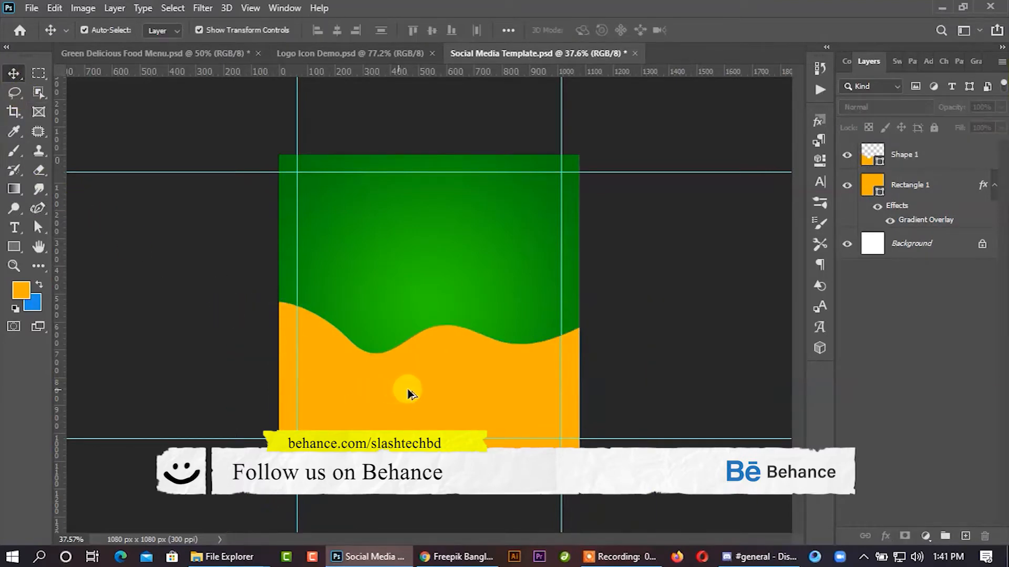
Raise the orange wave slightly and place a duplicate of it a little higher on the canvas.
{"action": "scroll", "coordinate": [400, 394], "scroll_direction": "up", "scroll_amount": 1}
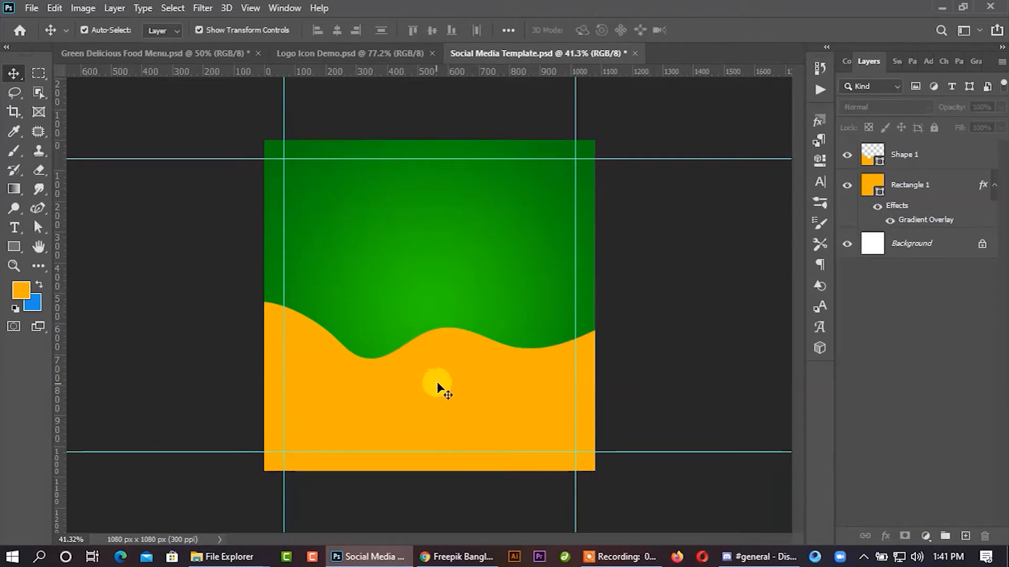
{"action": "scroll", "coordinate": [440, 383], "scroll_direction": "up", "scroll_amount": 1}
{"action": "left_click_drag", "start_coordinate": [440, 383], "coordinate": [440, 366]}
{"action": "left_click", "coordinate": [748, 265]}
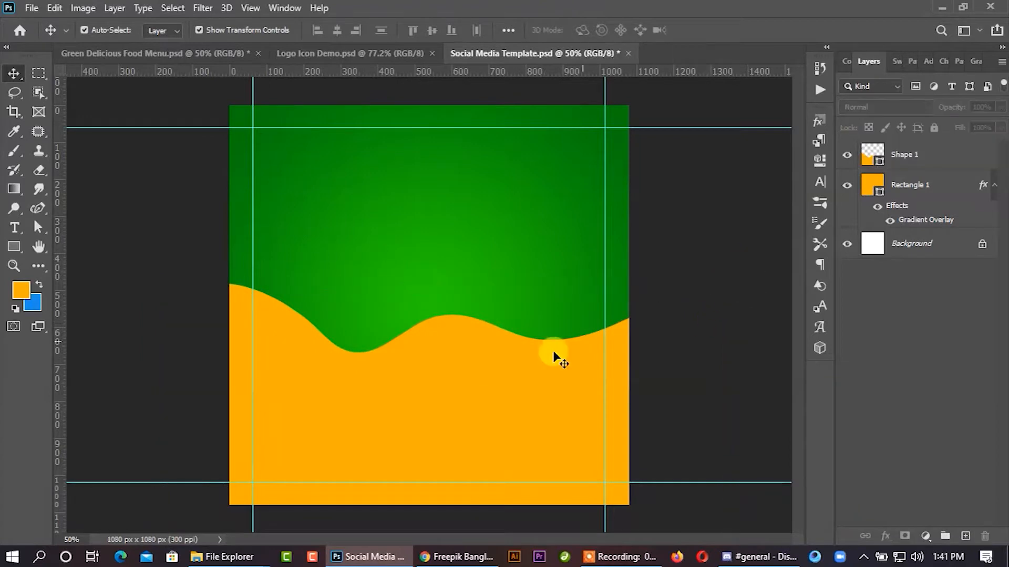
{"action": "left_click_drag", "start_coordinate": [464, 393], "coordinate": [459, 368]}
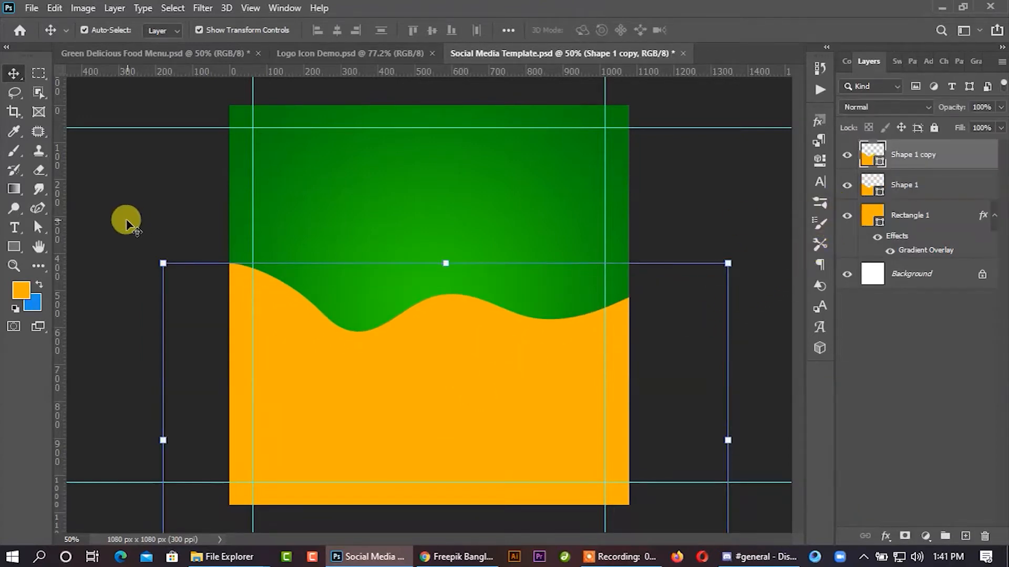
Remove the fill from the duplicated wave and give it a black stroke with a solid line style.
{"action": "left_click", "coordinate": [40, 228]}
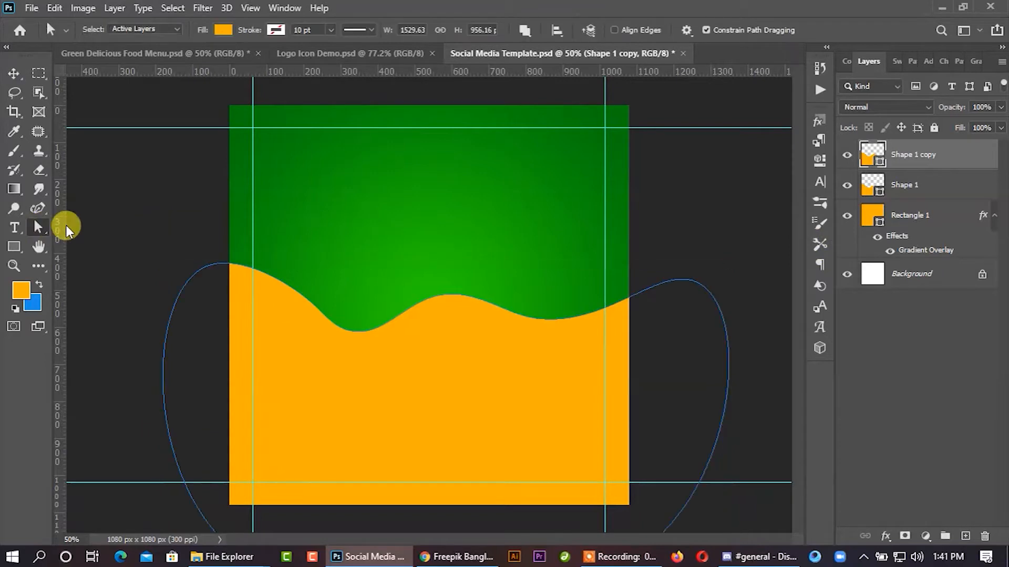
{"action": "left_click", "coordinate": [223, 30]}
{"action": "left_click", "coordinate": [131, 60]}
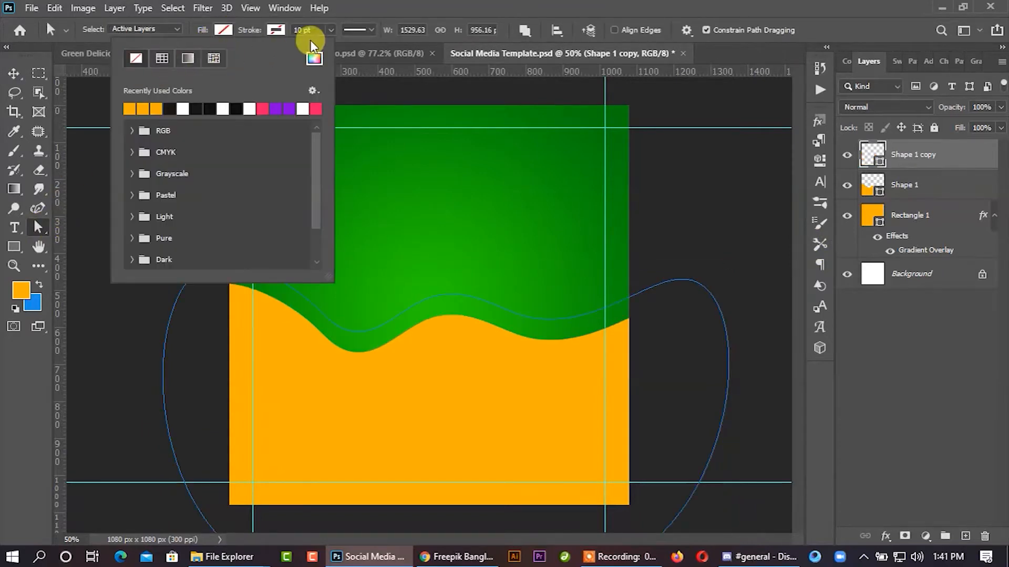
{"action": "left_click", "coordinate": [275, 30]}
{"action": "left_click", "coordinate": [223, 108]}
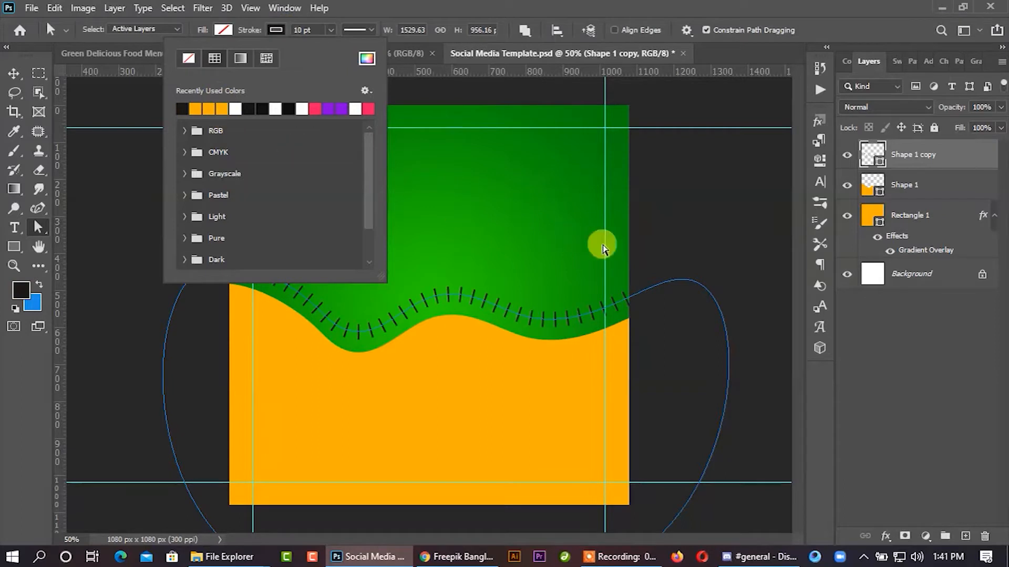
{"action": "left_click", "coordinate": [374, 30]}
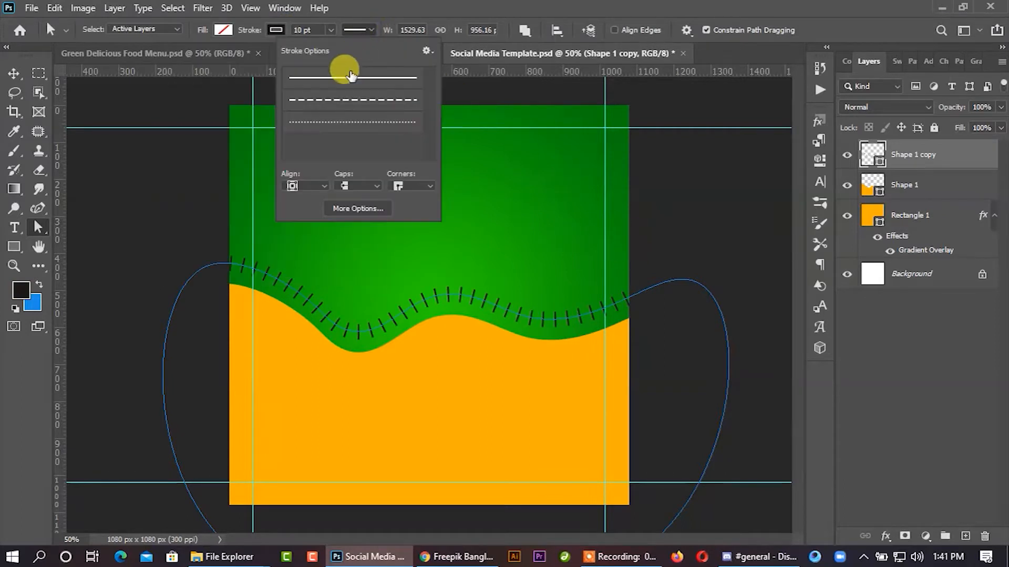
{"action": "left_click", "coordinate": [347, 77]}
Reduce the stroke width of the duplicated wave to 1 pt.
{"action": "left_click", "coordinate": [309, 32]}
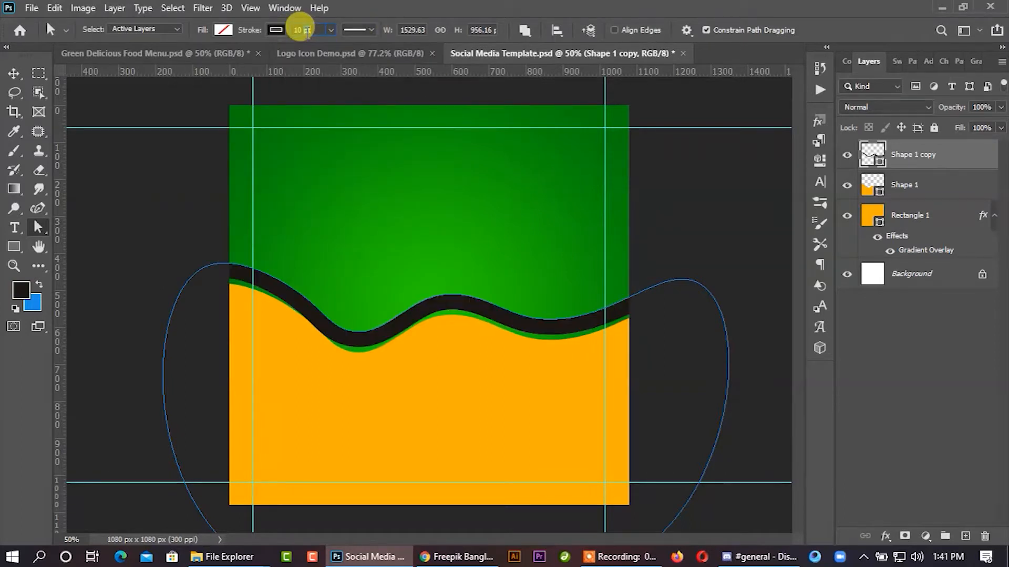
{"action": "key", "text": "Down"}
{"action": "key", "text": "Down"}
{"action": "key", "text": "Down"}
{"action": "key", "text": "Down"}
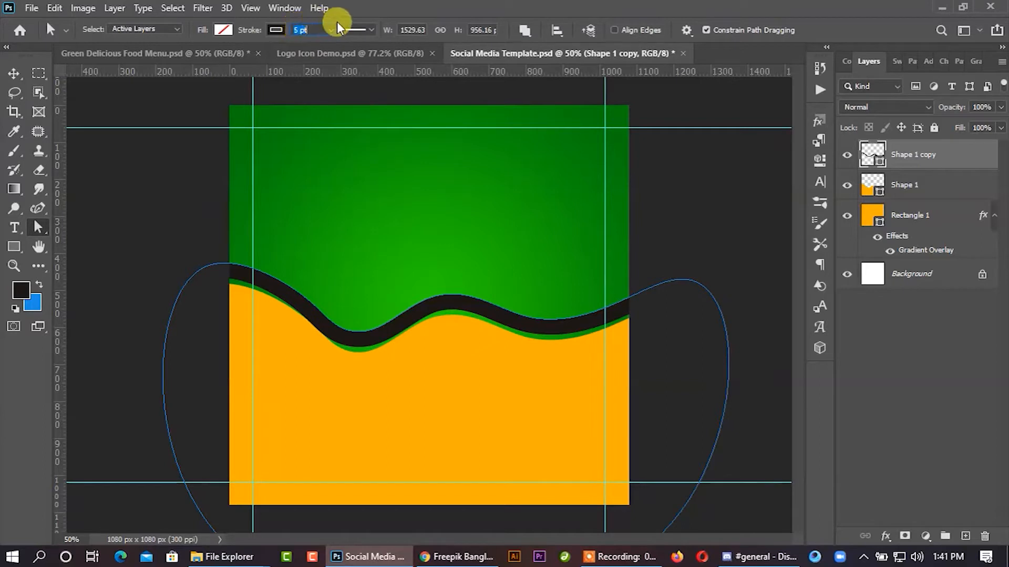
{"action": "key", "text": "Return"}
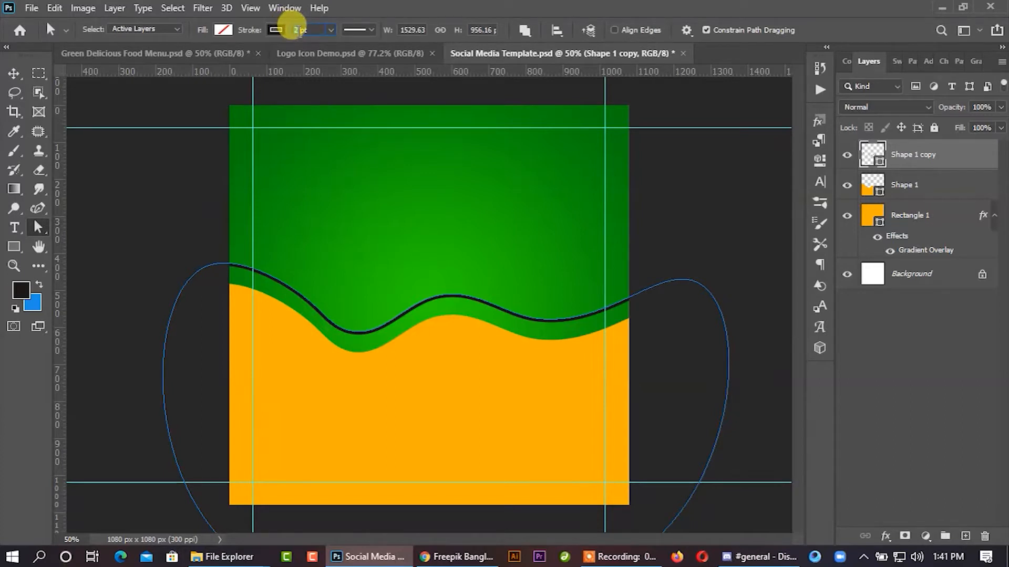
{"action": "key", "text": "Down"}
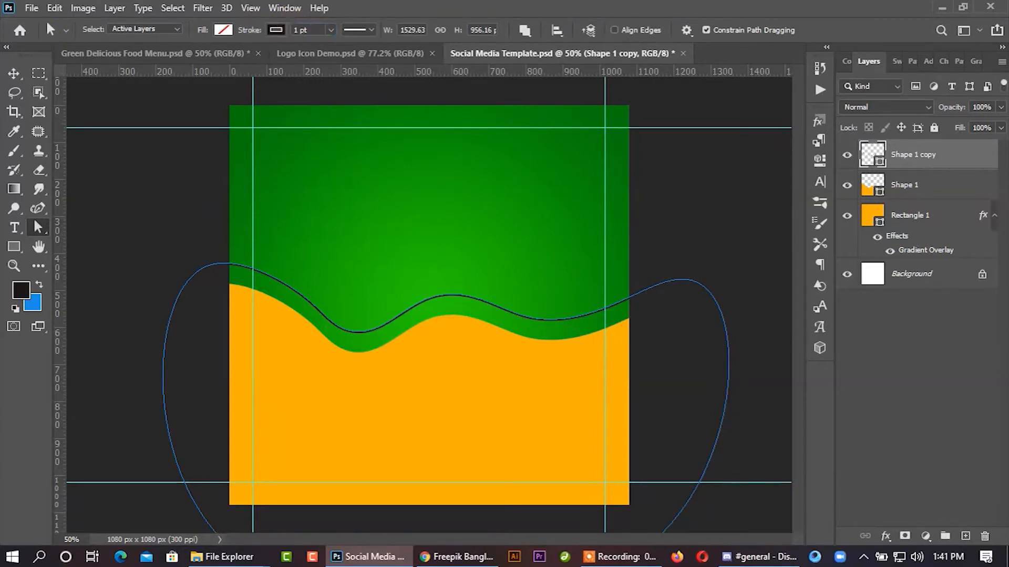
Nudge the black wave outline down slightly, closer to the orange wave's edge, and deselect it.
{"action": "left_click", "coordinate": [14, 73]}
{"action": "key", "text": "Down"}
{"action": "key", "text": "Down"}
{"action": "key", "text": "Down"}
{"action": "key", "text": "Down"}
{"action": "key", "text": "Down"}
{"action": "key", "text": "Down"}
{"action": "key", "text": "Down"}
{"action": "key", "text": "Down"}
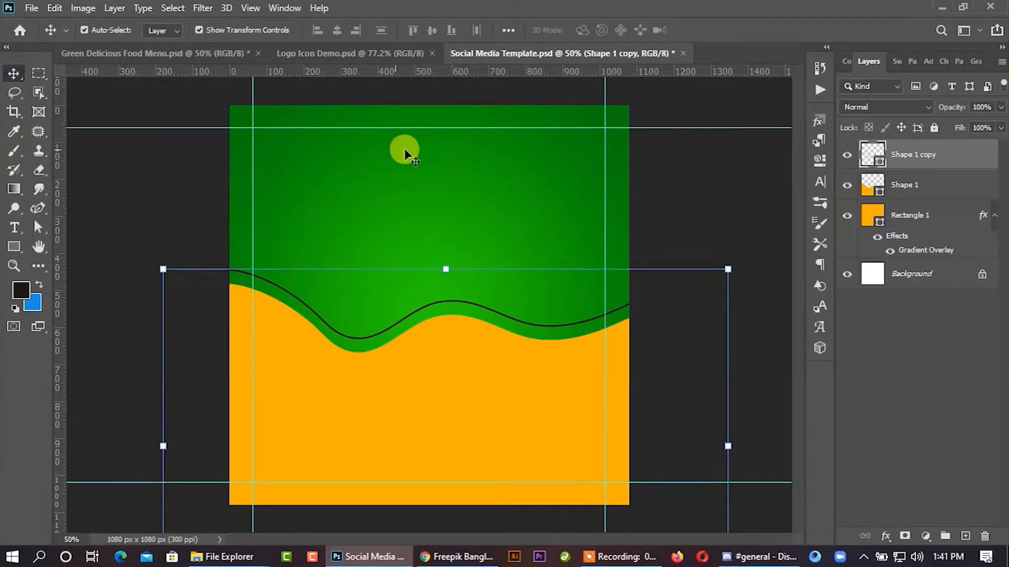
{"action": "left_click", "coordinate": [663, 186]}
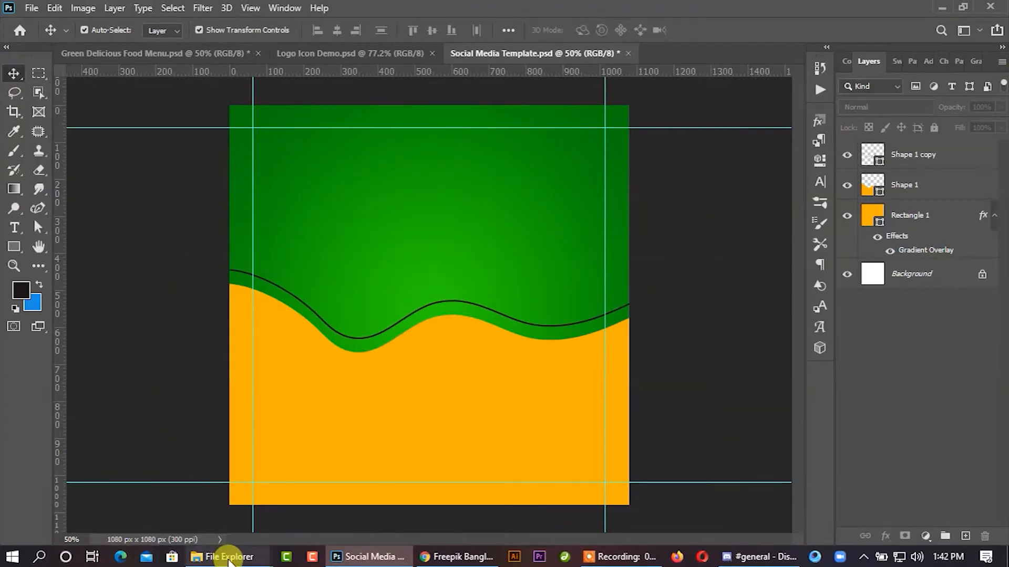
Place the salad plate image 1.png from the food image folder into the template and scale it to 4.75%.
{"action": "mouse_move", "coordinate": [215, 557]}
{"action": "mouse_move", "coordinate": [160, 527]}
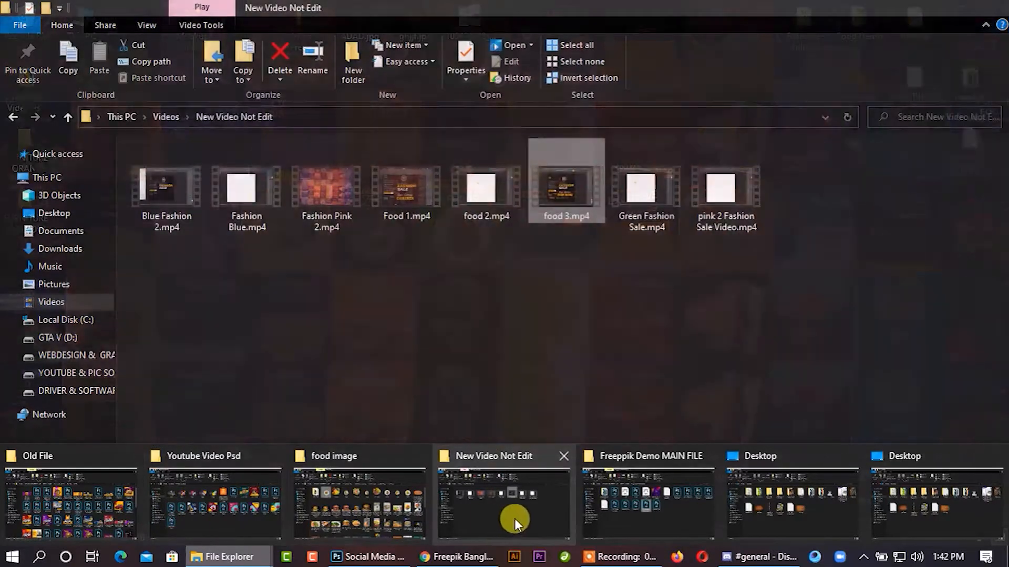
{"action": "mouse_move", "coordinate": [755, 515]}
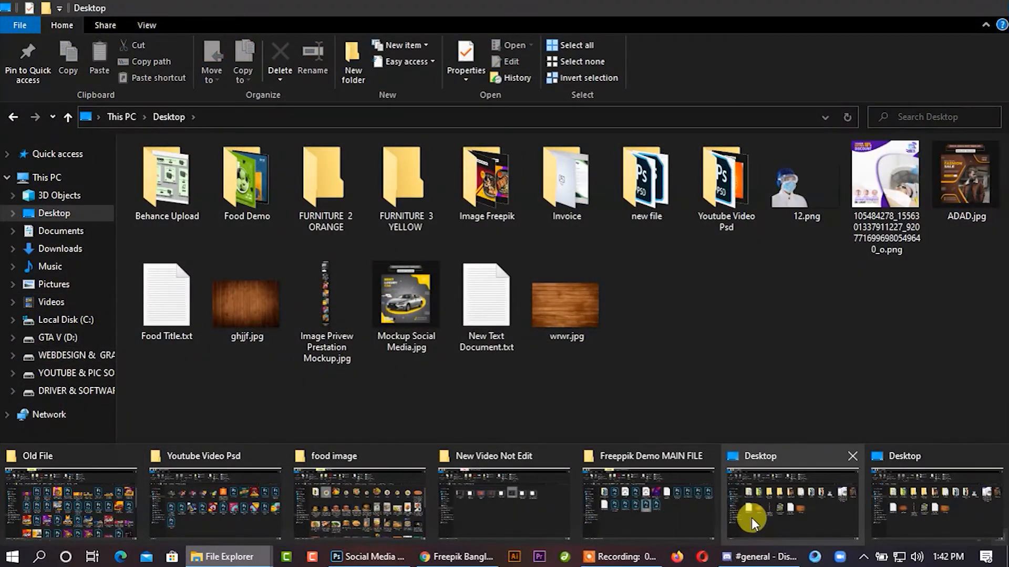
{"action": "mouse_move", "coordinate": [390, 518]}
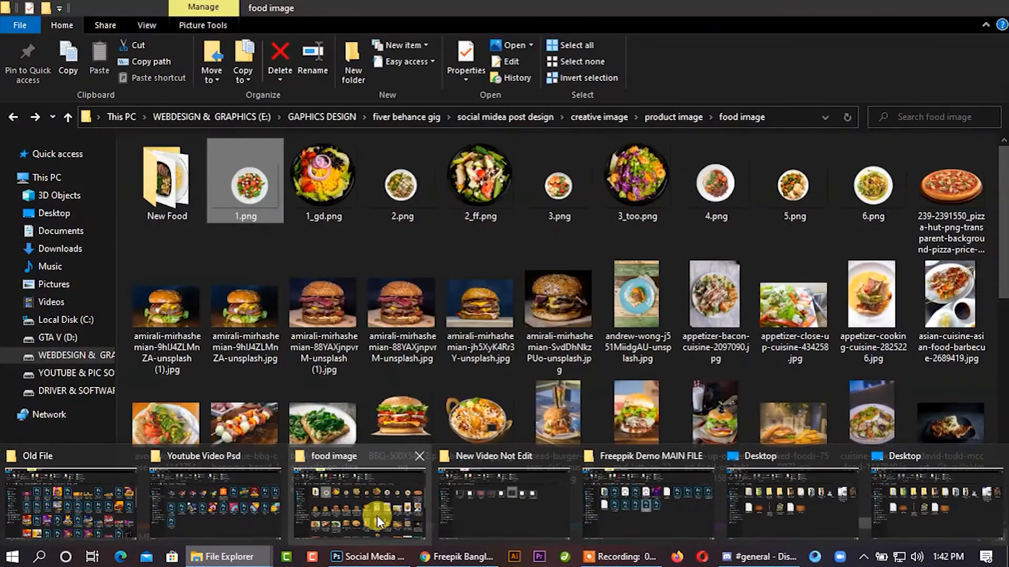
{"action": "left_click", "coordinate": [377, 515]}
{"action": "left_click_drag", "start_coordinate": [244, 194], "coordinate": [411, 367]}
{"action": "left_click_drag", "start_coordinate": [590, 205], "coordinate": [610, 188]}
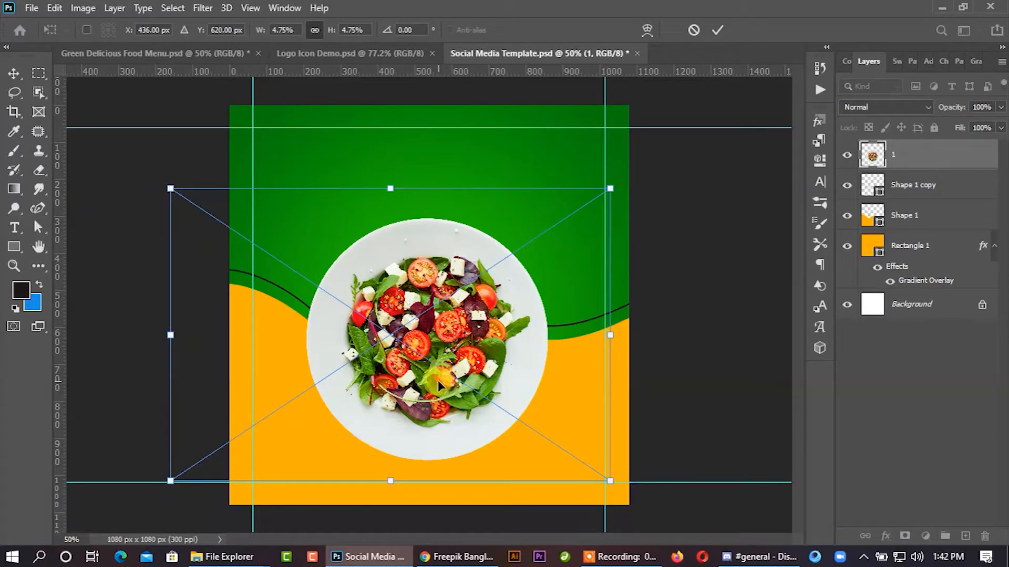
Reduce the salad plate's scale to 4.67%, commit the placement and position it over the middle of the wave.
{"action": "left_click_drag", "start_coordinate": [449, 376], "coordinate": [457, 378]}
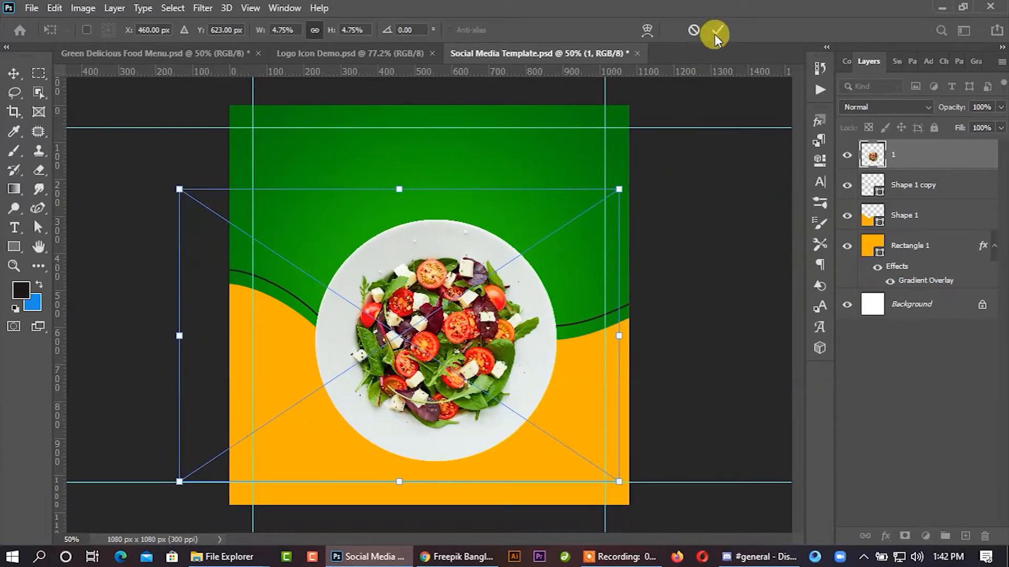
{"action": "left_click_drag", "start_coordinate": [430, 412], "coordinate": [443, 398]}
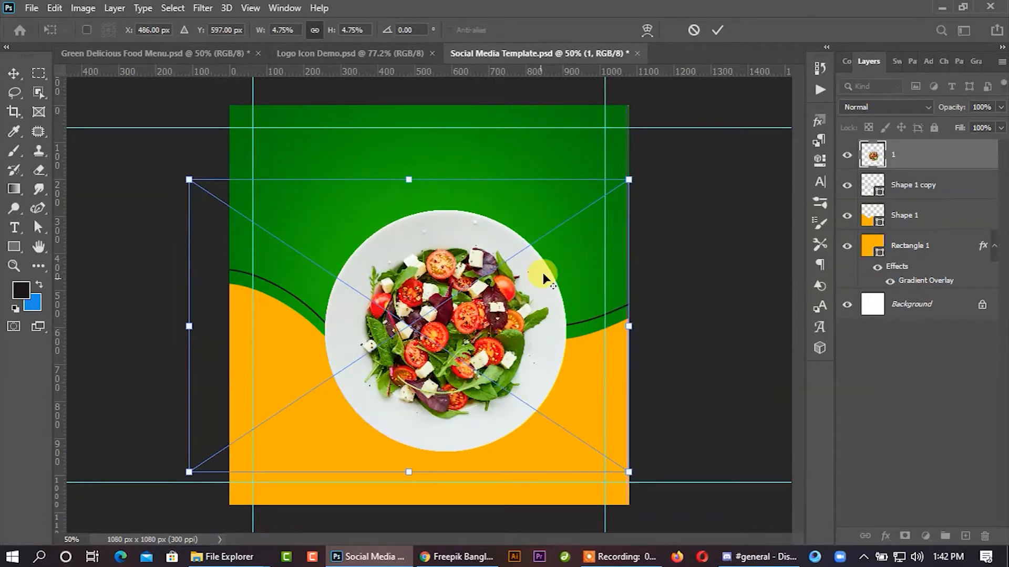
{"action": "left_click_drag", "start_coordinate": [625, 180], "coordinate": [621, 183]}
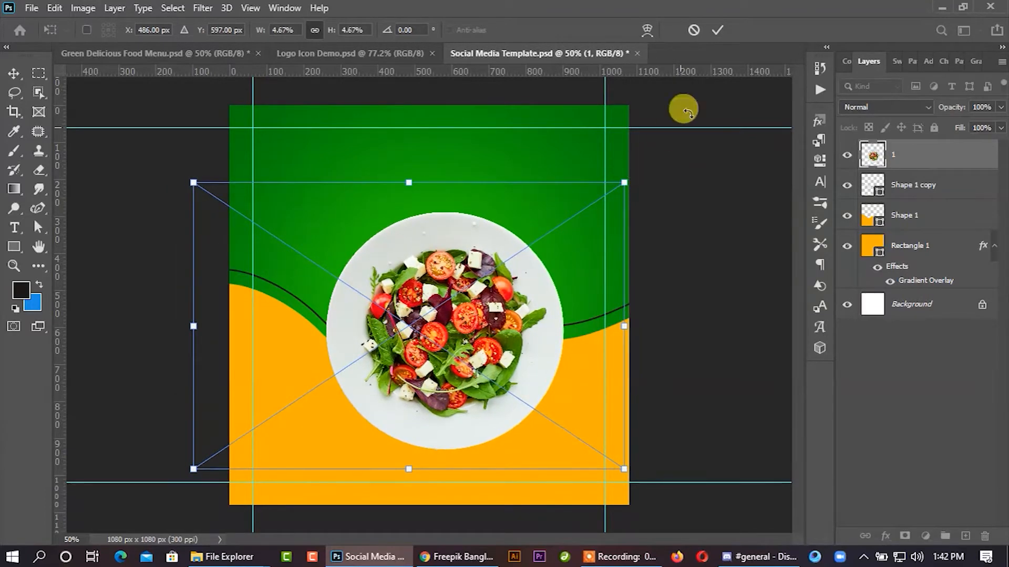
{"action": "left_click", "coordinate": [699, 153]}
{"action": "left_click_drag", "start_coordinate": [489, 335], "coordinate": [471, 339]}
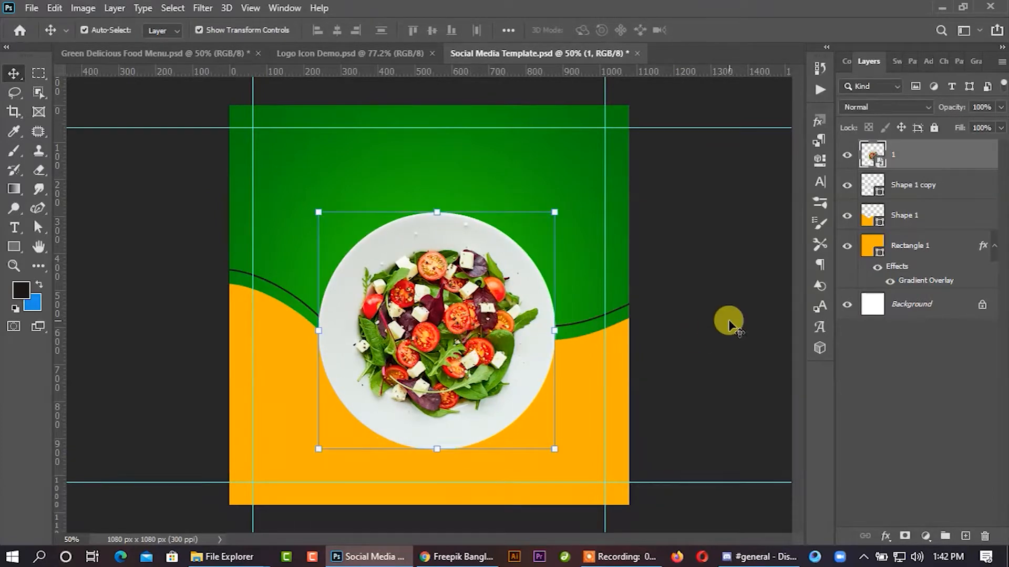
Nudge the black wave outline down slightly, closer to the orange wave's edge.
{"action": "left_click", "coordinate": [929, 185]}
{"action": "key", "text": "Down"}
{"action": "key", "text": "Down"}
{"action": "key", "text": "Down"}
{"action": "key", "text": "Down"}
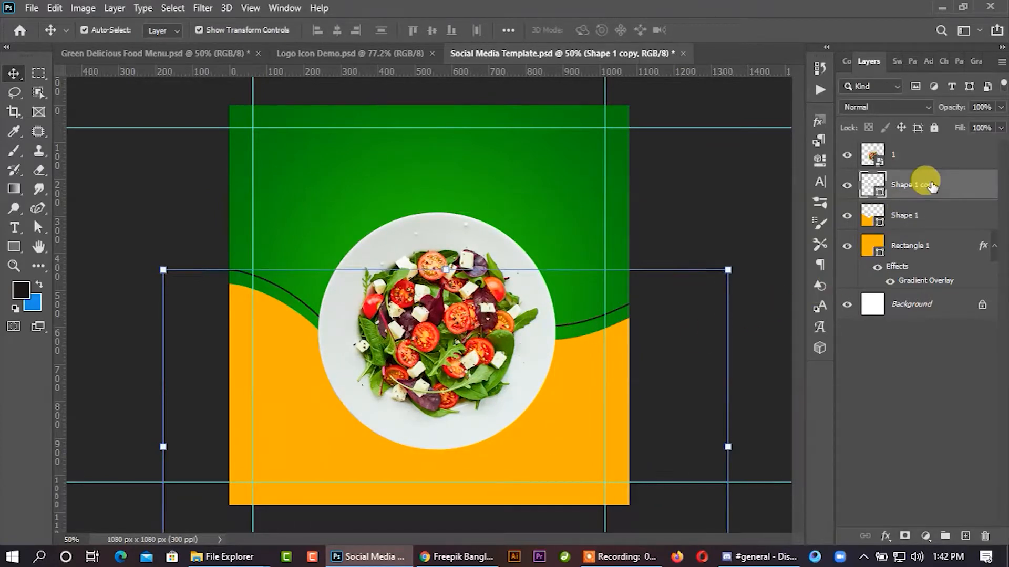
{"action": "key", "text": "Down"}
{"action": "key", "text": "Down"}
{"action": "key", "text": "Down"}
{"action": "key", "text": "Down"}
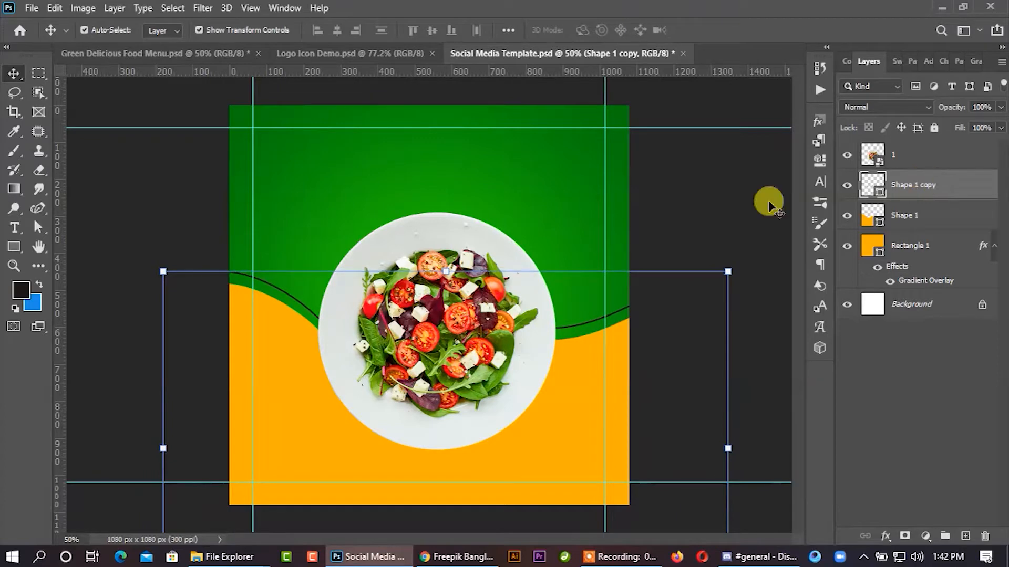
Change the black wave outline's stroke to a dashed line with round caps and round corners, and deselect it.
{"action": "left_click", "coordinate": [49, 230]}
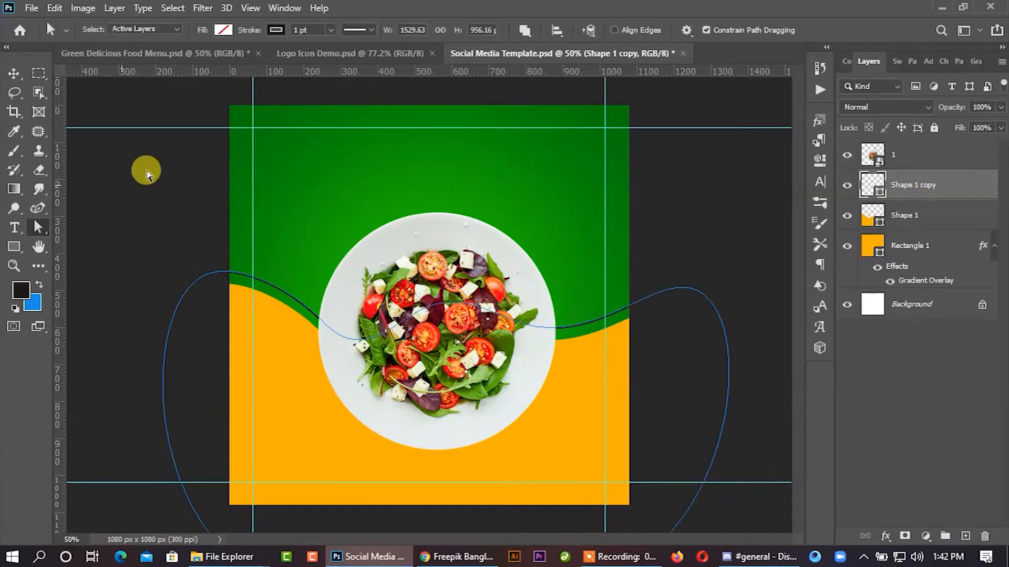
{"action": "left_click", "coordinate": [277, 30]}
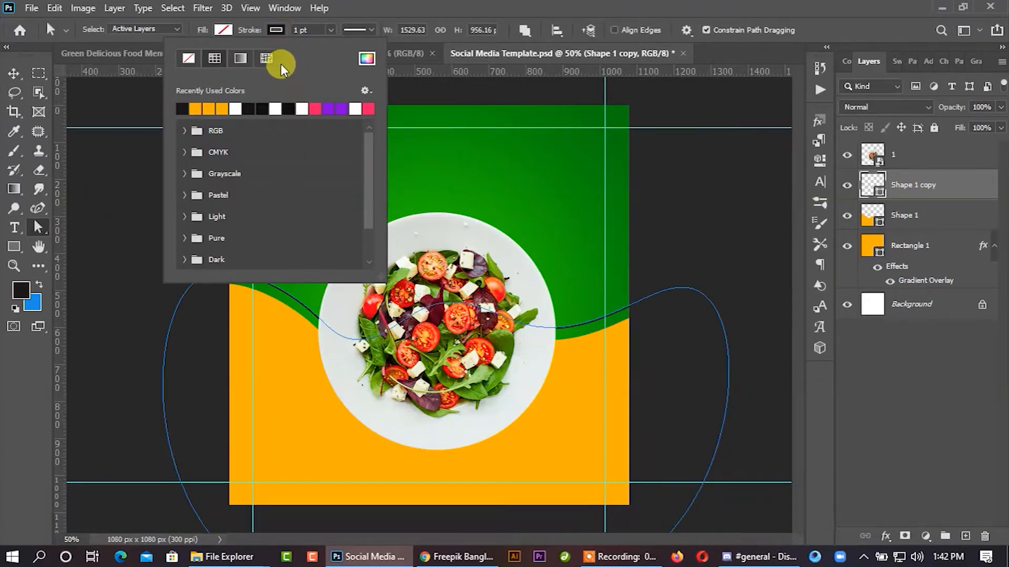
{"action": "left_click", "coordinate": [335, 28]}
{"action": "left_click", "coordinate": [360, 30]}
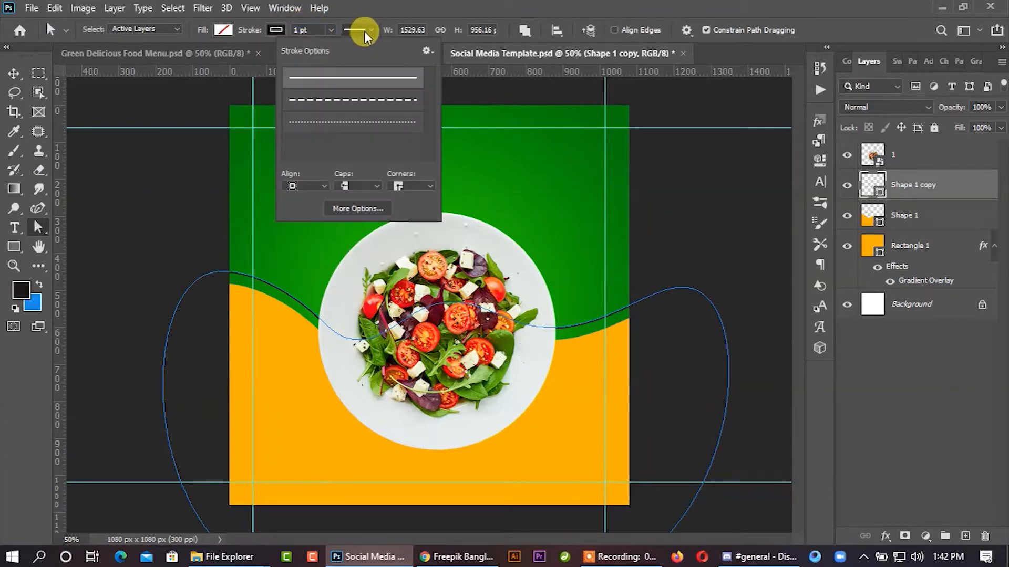
{"action": "left_click", "coordinate": [351, 102]}
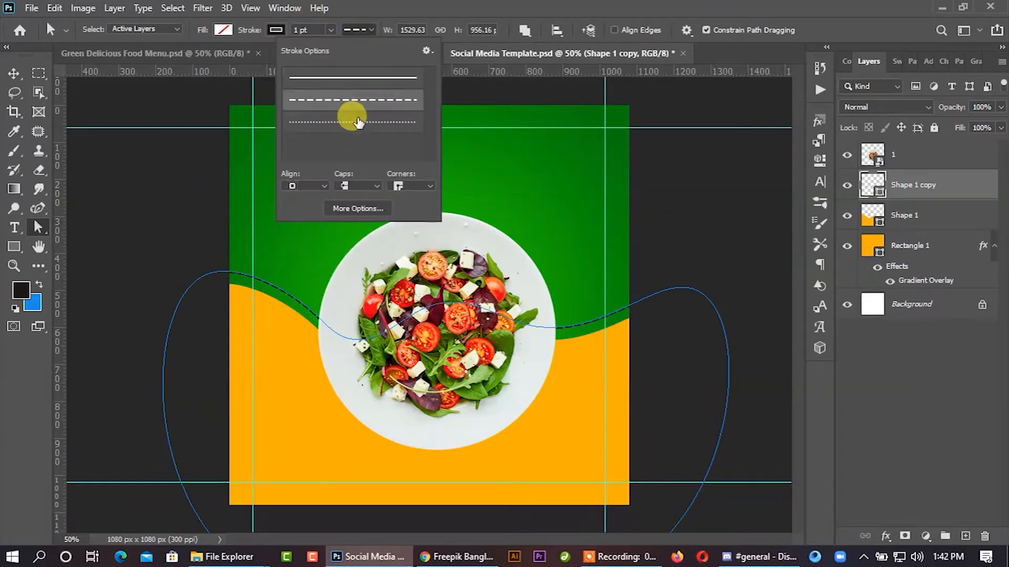
{"action": "left_click", "coordinate": [363, 187]}
{"action": "left_click", "coordinate": [364, 210]}
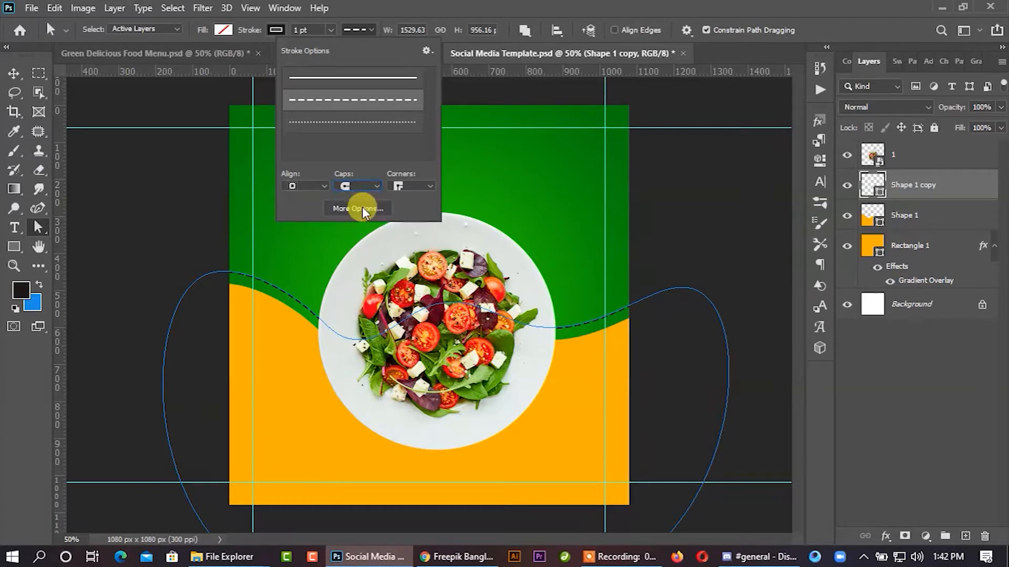
{"action": "left_click", "coordinate": [401, 185]}
{"action": "left_click", "coordinate": [410, 210]}
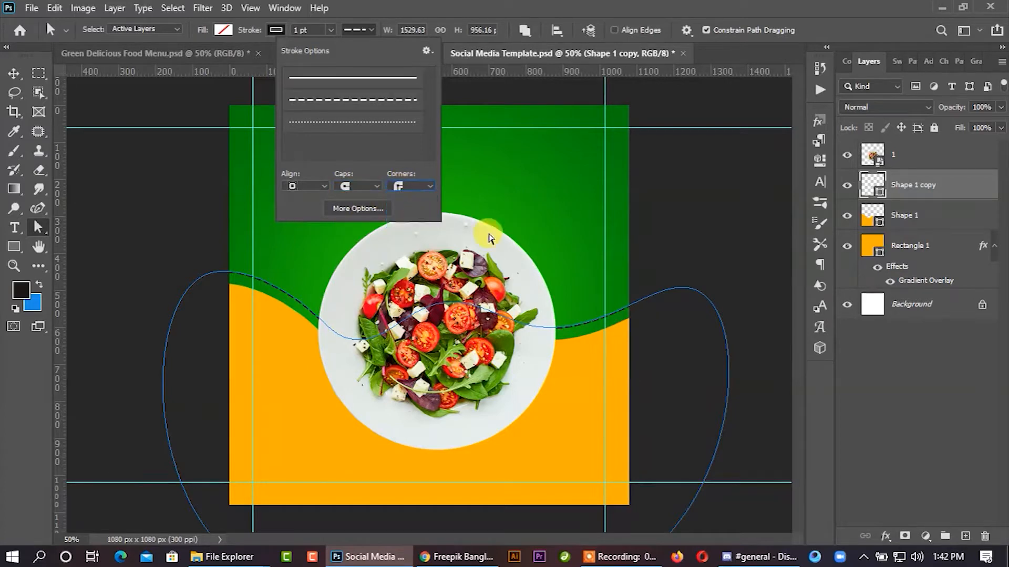
{"action": "left_click", "coordinate": [698, 242]}
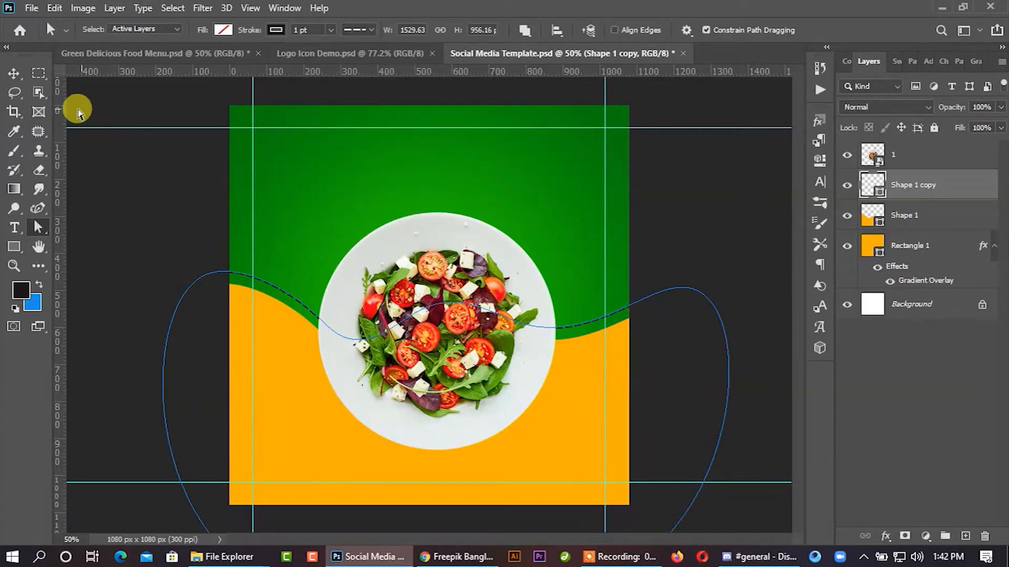
{"action": "left_click", "coordinate": [13, 75]}
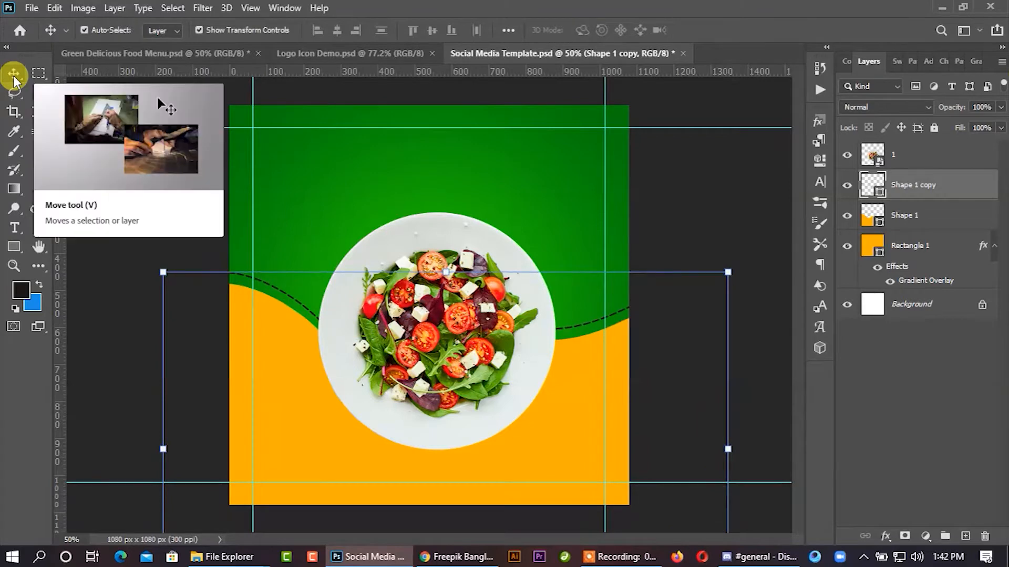
{"action": "left_click", "coordinate": [713, 220]}
Draw a black-filled circle about 294 px in diameter over the lower part of the salad plate.
{"action": "left_click", "coordinate": [15, 249]}
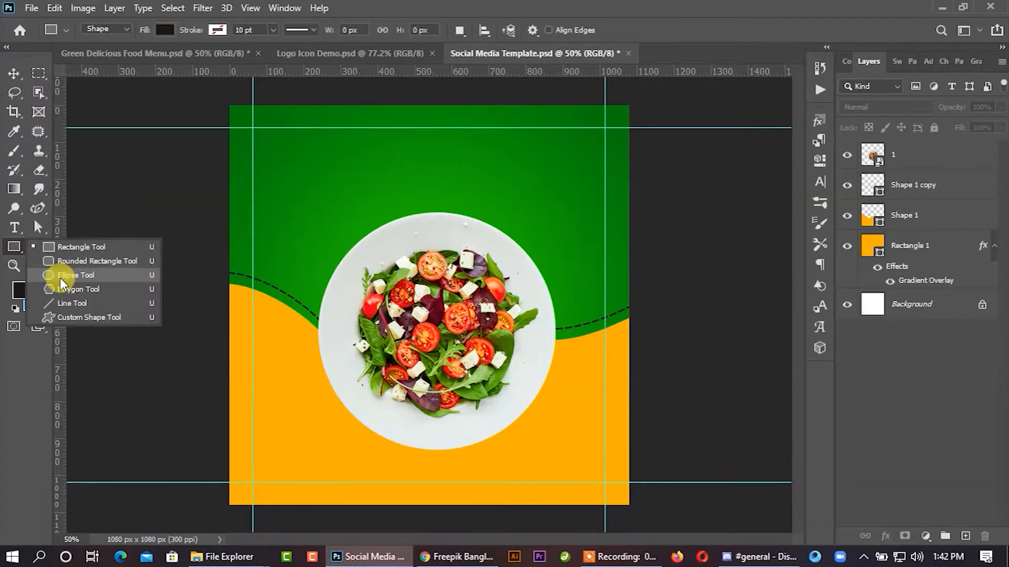
{"action": "left_click", "coordinate": [61, 282]}
{"action": "scroll", "coordinate": [457, 332], "scroll_direction": "up", "scroll_amount": 2}
{"action": "left_click_drag", "start_coordinate": [418, 321], "coordinate": [550, 502]}
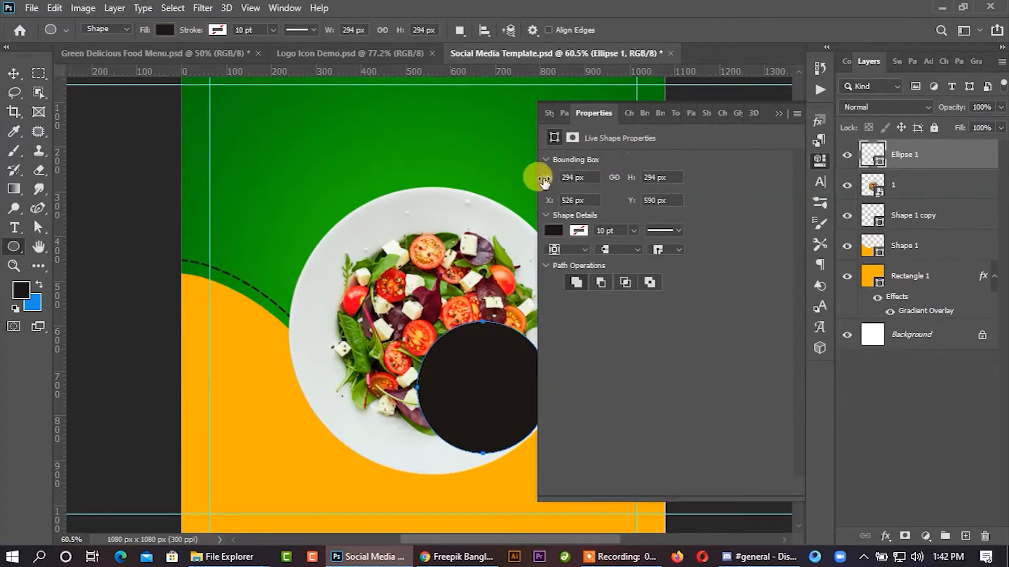
{"action": "left_click", "coordinate": [14, 75]}
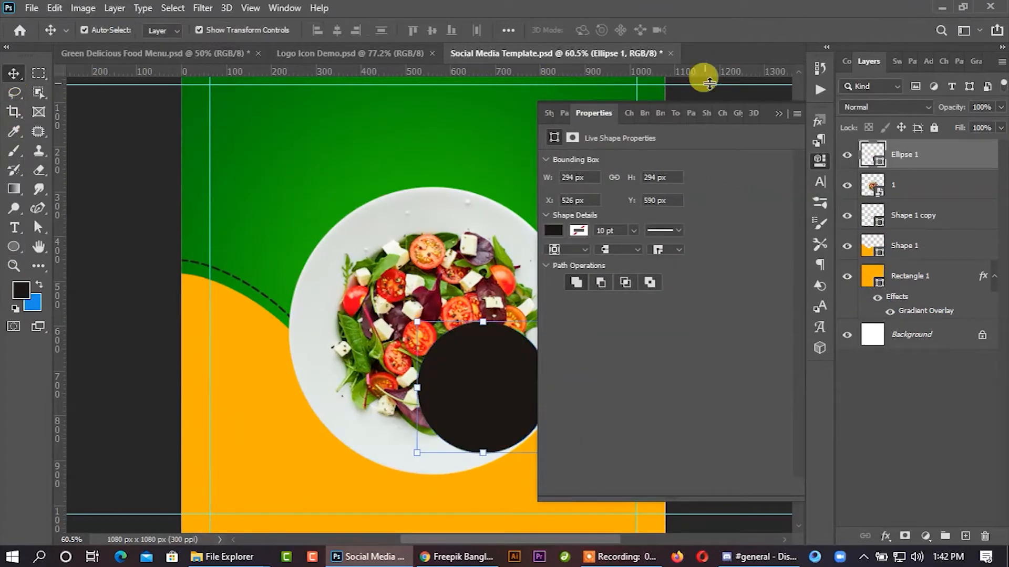
{"action": "left_click", "coordinate": [777, 116]}
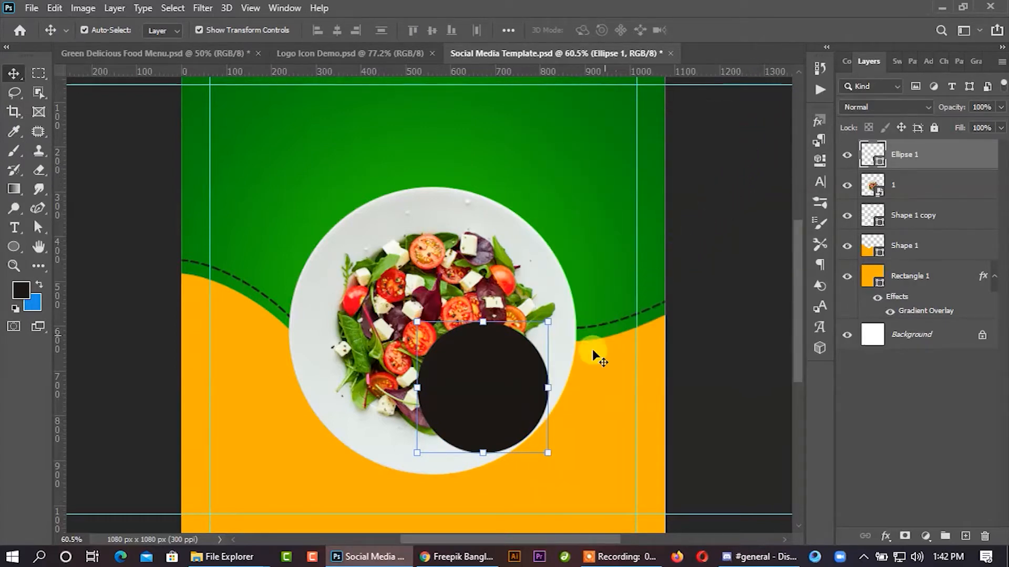
Enlarge the black circle to 239.30% around the plate and move its layer beneath the plate and the wave outline.
{"action": "mouse_move", "coordinate": [551, 382]}
{"action": "left_mouse_down"}
{"action": "mouse_move", "coordinate": [613, 388]}
{"action": "mouse_move", "coordinate": [531, 378]}
{"action": "mouse_move", "coordinate": [513, 344]}
{"action": "mouse_move", "coordinate": [594, 340]}
{"action": "left_mouse_up"}
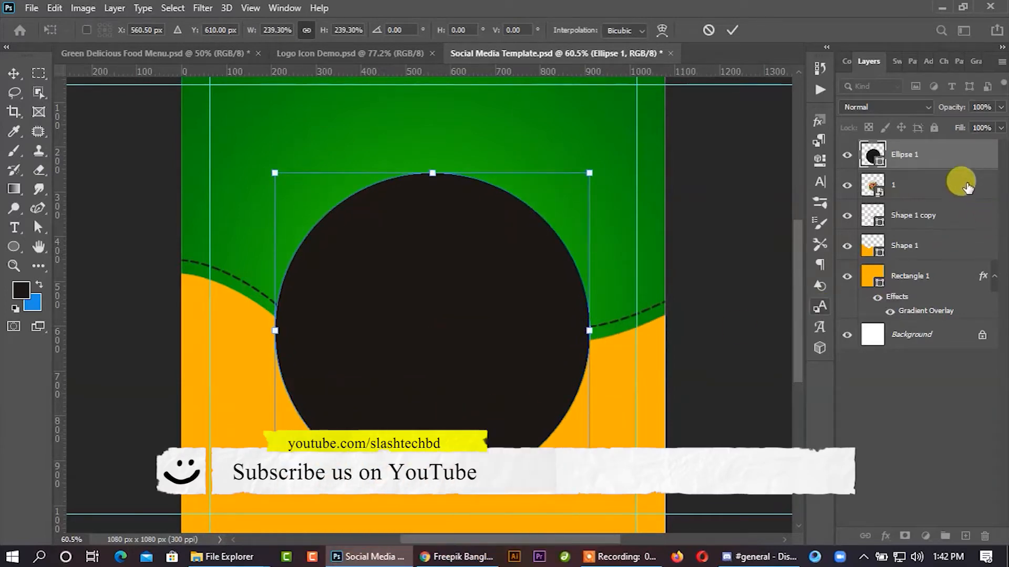
{"action": "key", "text": "Return"}
{"action": "left_click_drag", "start_coordinate": [917, 157], "coordinate": [921, 232]}
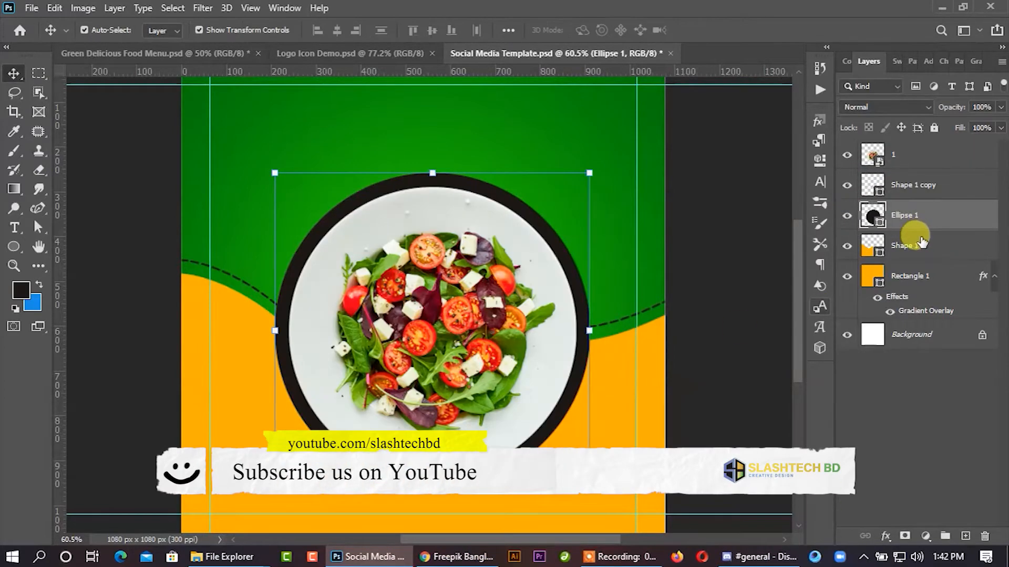
Remove the fill from the circle around the plate and give it a white stroke.
{"action": "left_click", "coordinate": [42, 229]}
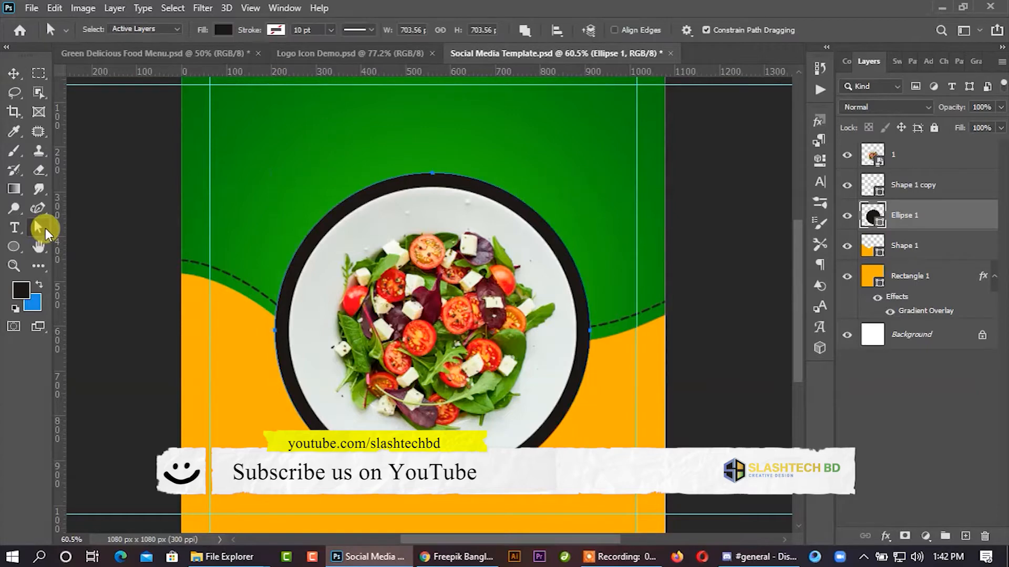
{"action": "left_click", "coordinate": [221, 30]}
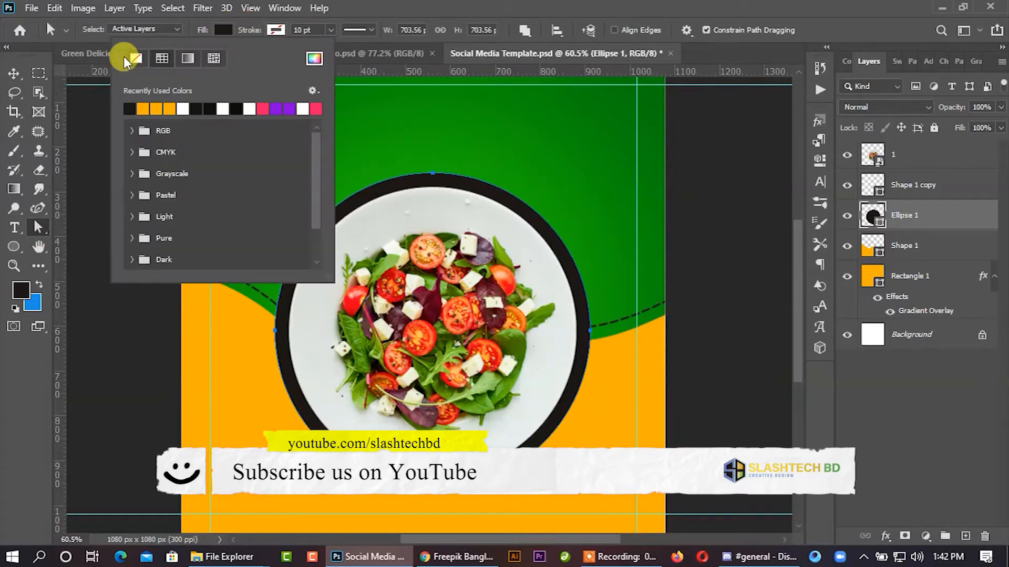
{"action": "left_click", "coordinate": [136, 57]}
{"action": "left_click", "coordinate": [276, 30]}
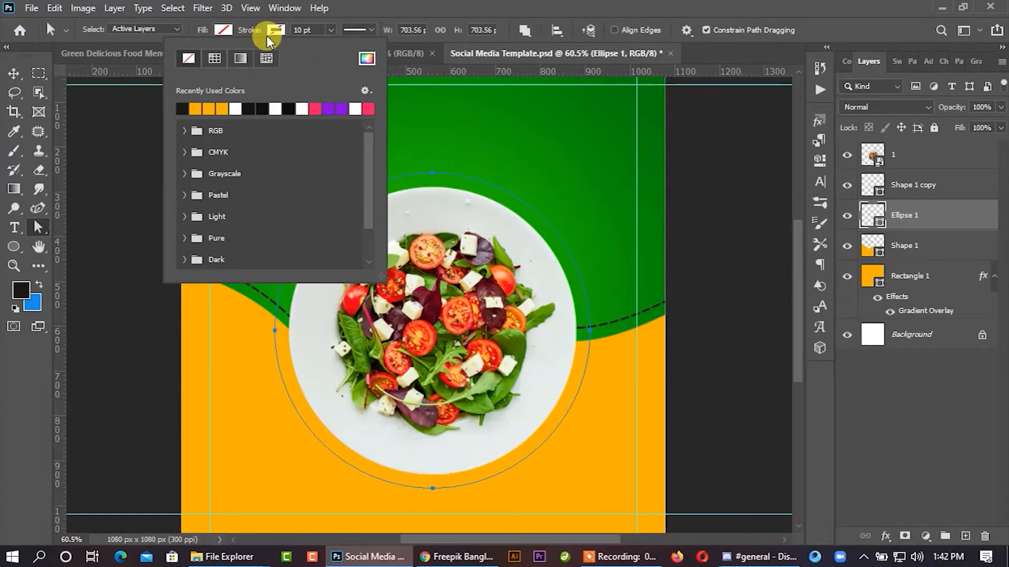
{"action": "left_click", "coordinate": [237, 108]}
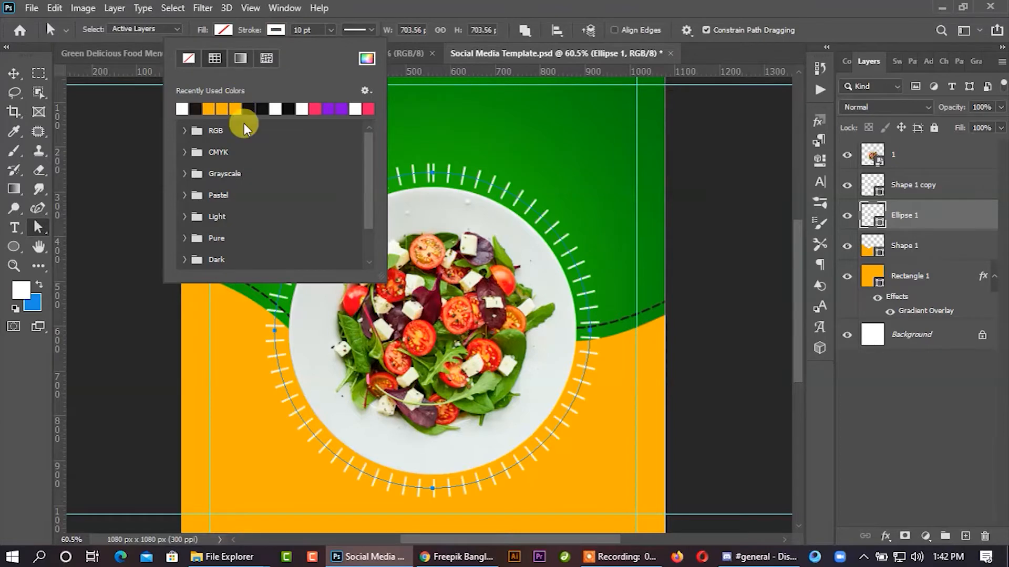
Set the white circle's stroke to a dashed line with round caps and round corners.
{"action": "left_click", "coordinate": [357, 30]}
{"action": "left_click", "coordinate": [338, 79]}
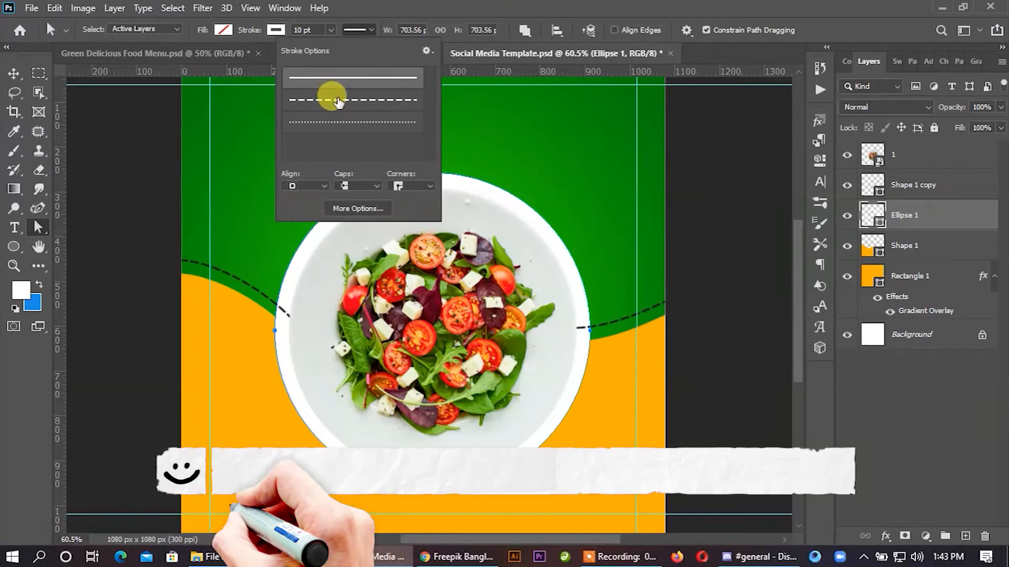
{"action": "left_click", "coordinate": [338, 99]}
{"action": "left_click", "coordinate": [346, 123]}
{"action": "left_click", "coordinate": [348, 100]}
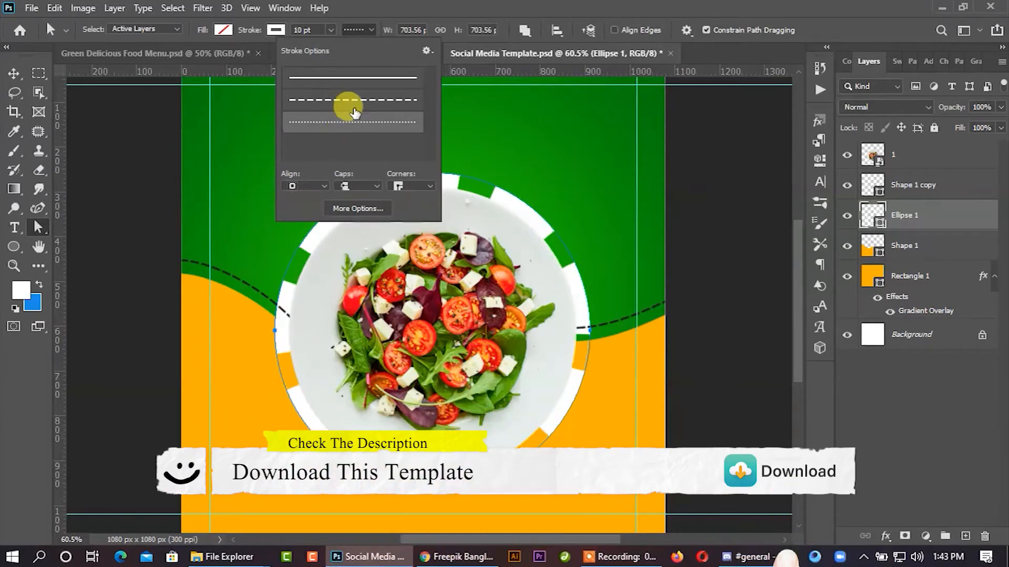
{"action": "left_click", "coordinate": [348, 186]}
{"action": "left_click", "coordinate": [345, 206]}
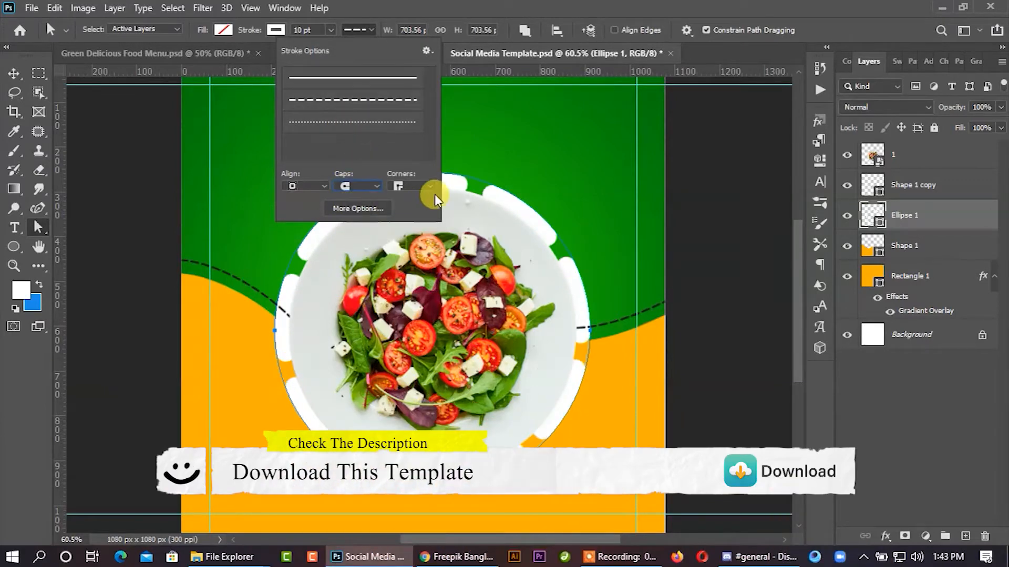
{"action": "left_click", "coordinate": [409, 186]}
{"action": "left_click", "coordinate": [411, 212]}
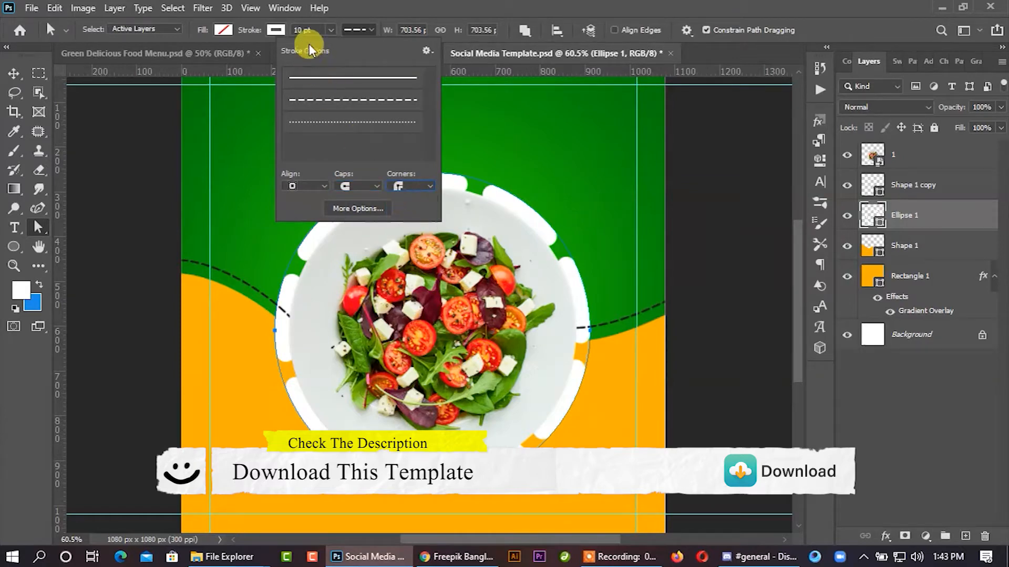
Set the white dashed circle's stroke width to 1 pt and move its layer beneath the orange wave.
{"action": "left_click", "coordinate": [293, 21]}
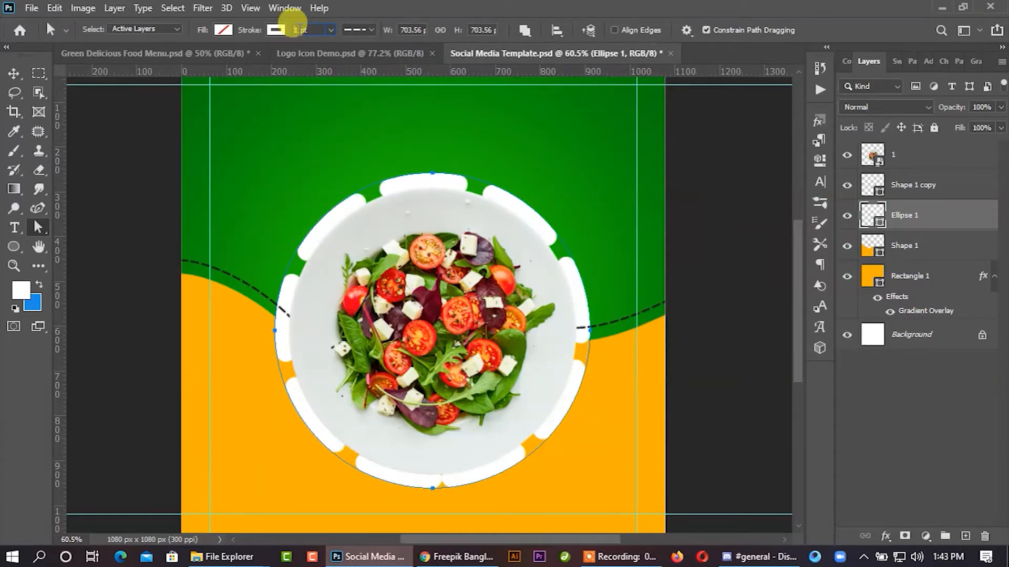
{"action": "left_click", "coordinate": [8, 74]}
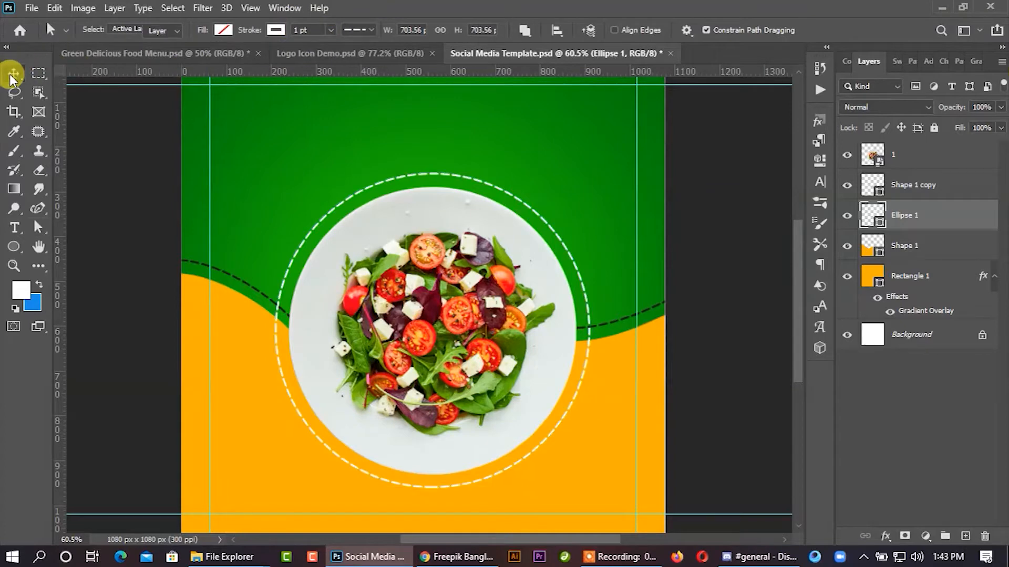
{"action": "left_click_drag", "start_coordinate": [901, 216], "coordinate": [914, 262]}
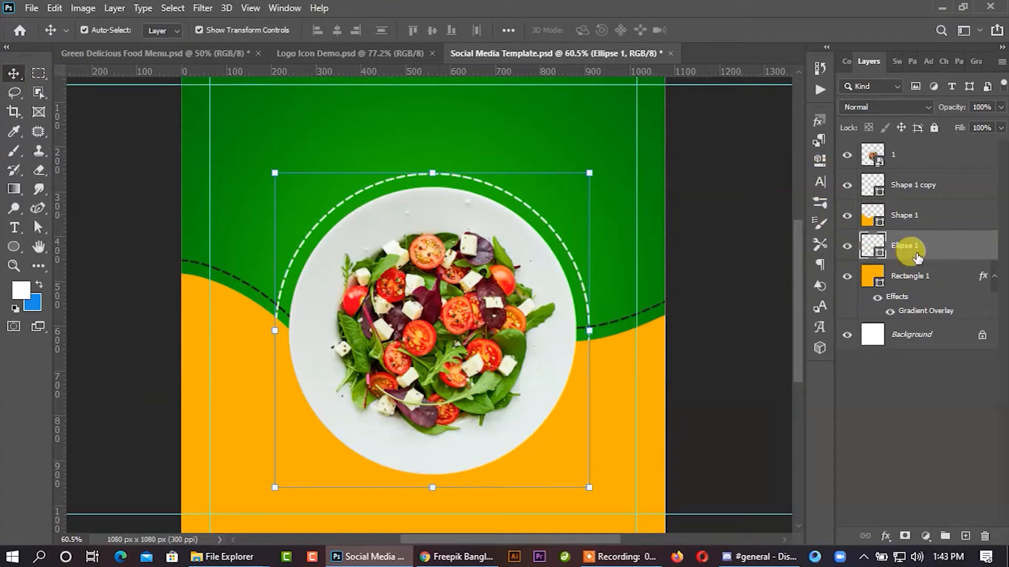
Scale the white dashed circle around the plate down to 97.18%, about 684 px wide, keeping it centred.
{"action": "scroll", "coordinate": [660, 221], "scroll_direction": "up", "scroll_amount": 3}
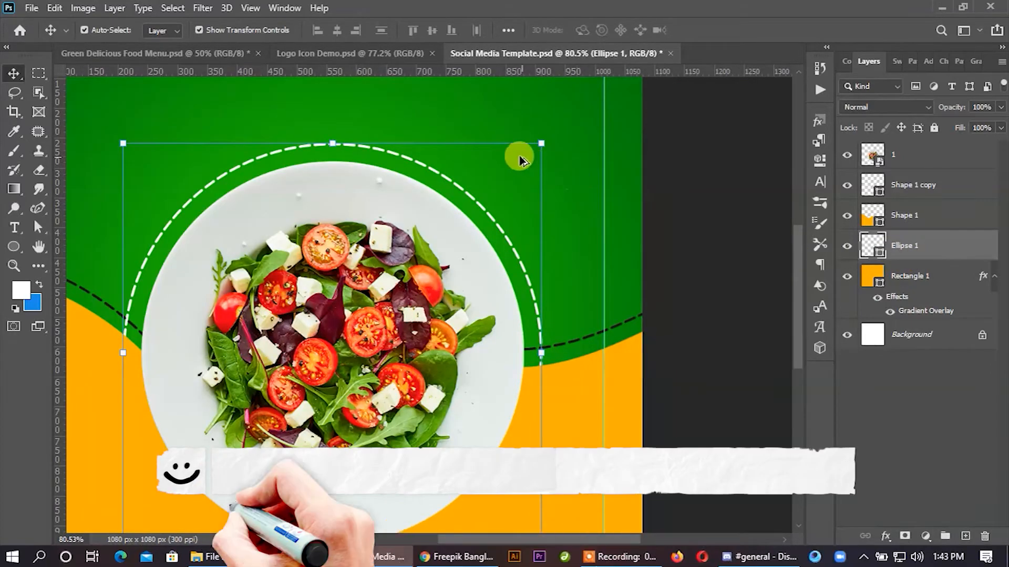
{"action": "mouse_move", "coordinate": [540, 141]}
{"action": "left_mouse_down"}
{"action": "mouse_move", "coordinate": [550, 167]}
{"action": "mouse_move", "coordinate": [544, 156]}
{"action": "left_mouse_up"}
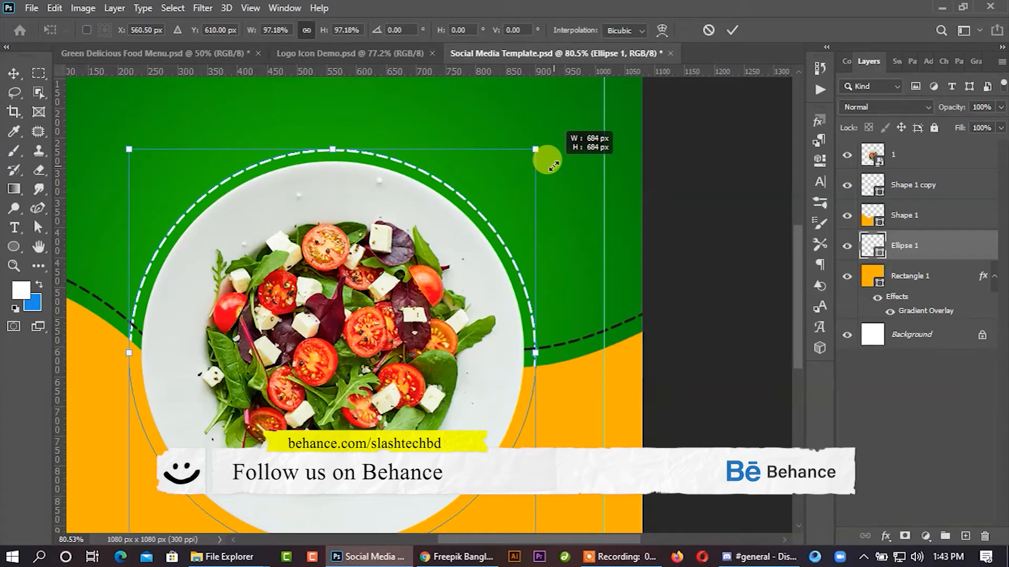
{"action": "left_click", "coordinate": [733, 32]}
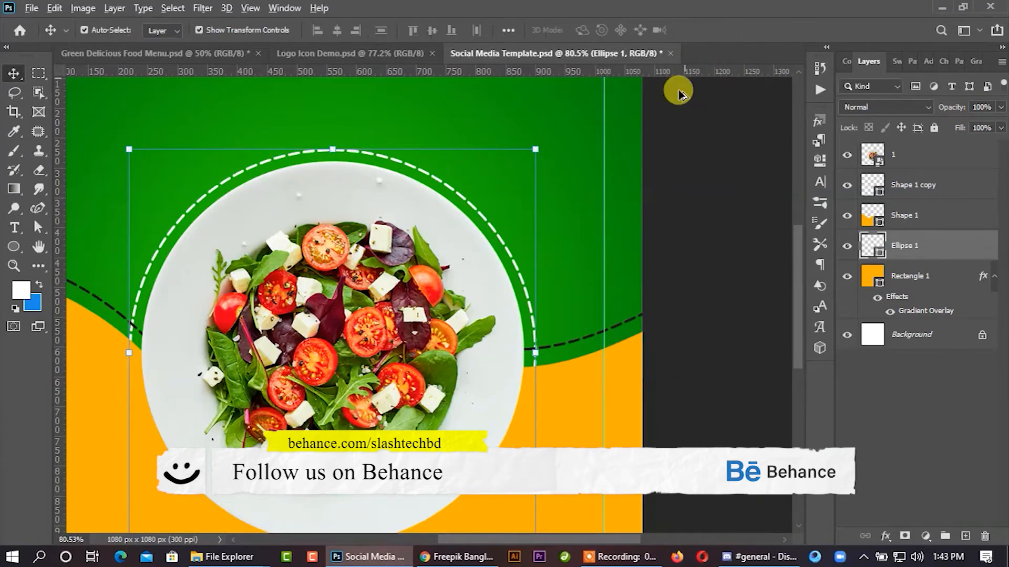
{"action": "scroll", "coordinate": [683, 89], "scroll_direction": "down", "scroll_amount": 3}
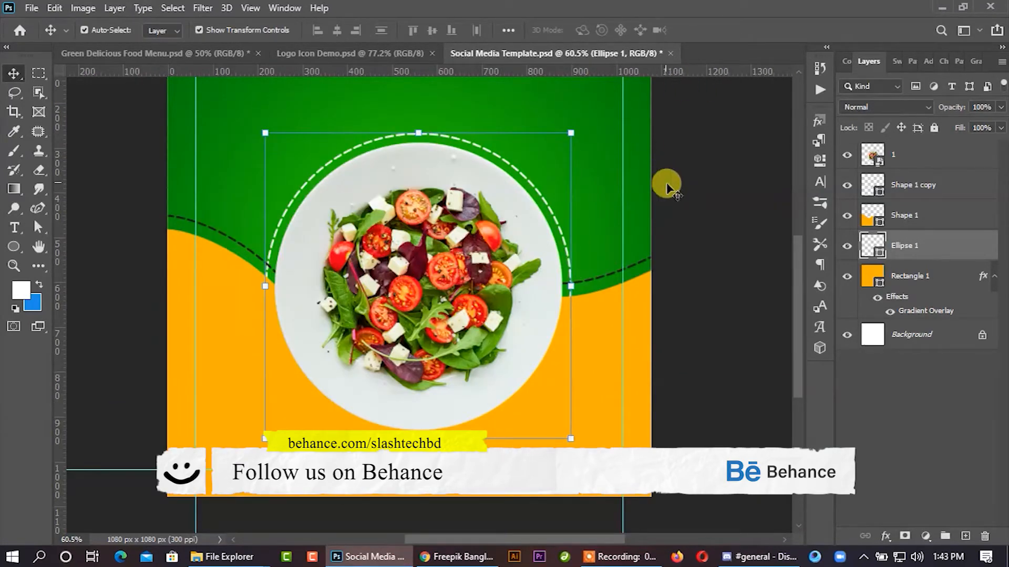
{"action": "left_click", "coordinate": [711, 202]}
{"action": "scroll", "coordinate": [576, 198], "scroll_direction": "down", "scroll_amount": 1}
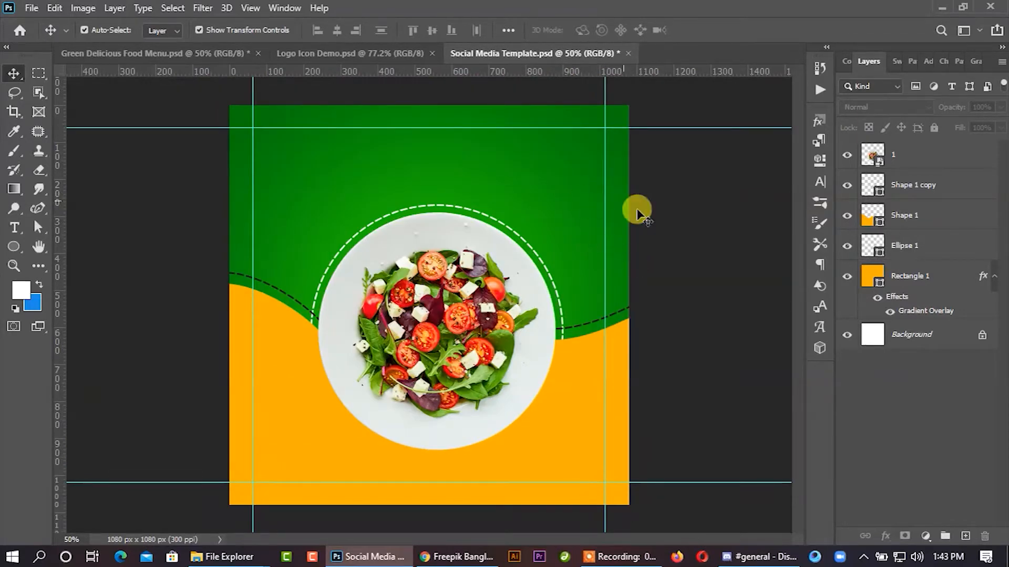
Select the plate, both dashed outlines and the orange wave layers together and nudge them slightly down.
{"action": "left_click", "coordinate": [898, 159]}
{"action": "left_click", "coordinate": [902, 189], "text": "ctrl"}
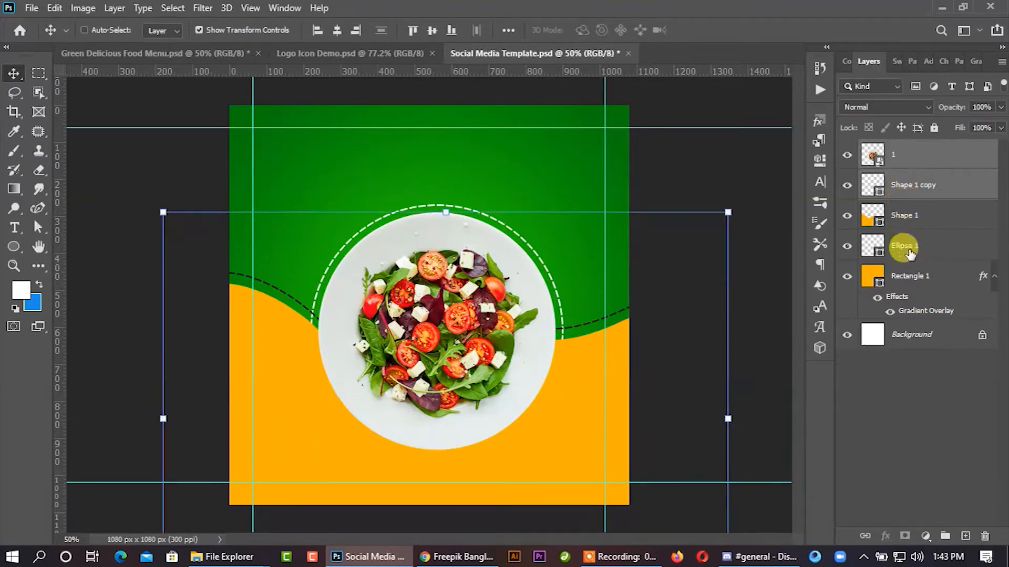
{"action": "left_click", "coordinate": [847, 185]}
{"action": "left_click", "coordinate": [914, 256], "text": "ctrl"}
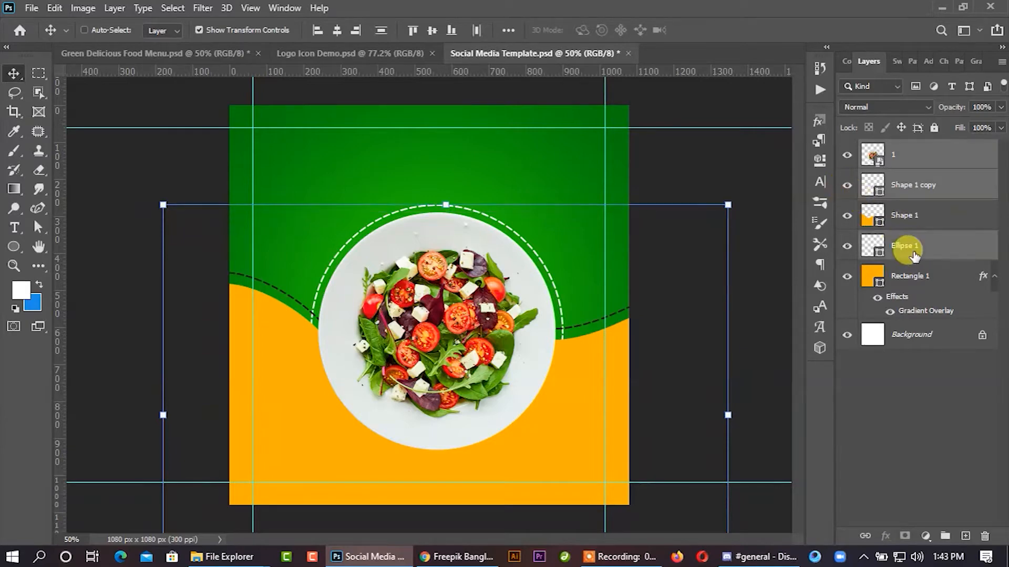
{"action": "left_click", "coordinate": [908, 231], "text": "ctrl"}
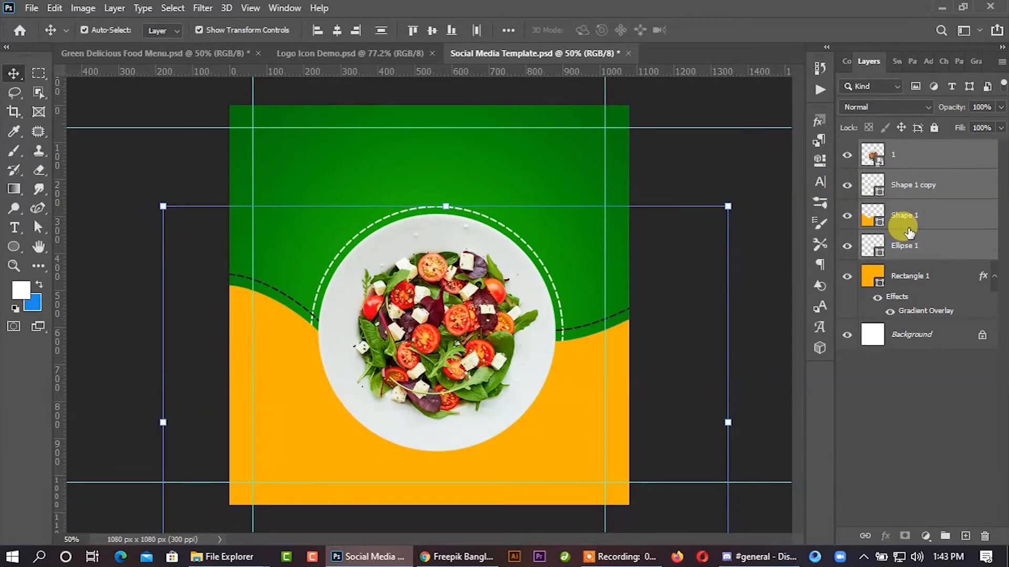
{"action": "left_click", "coordinate": [731, 171]}
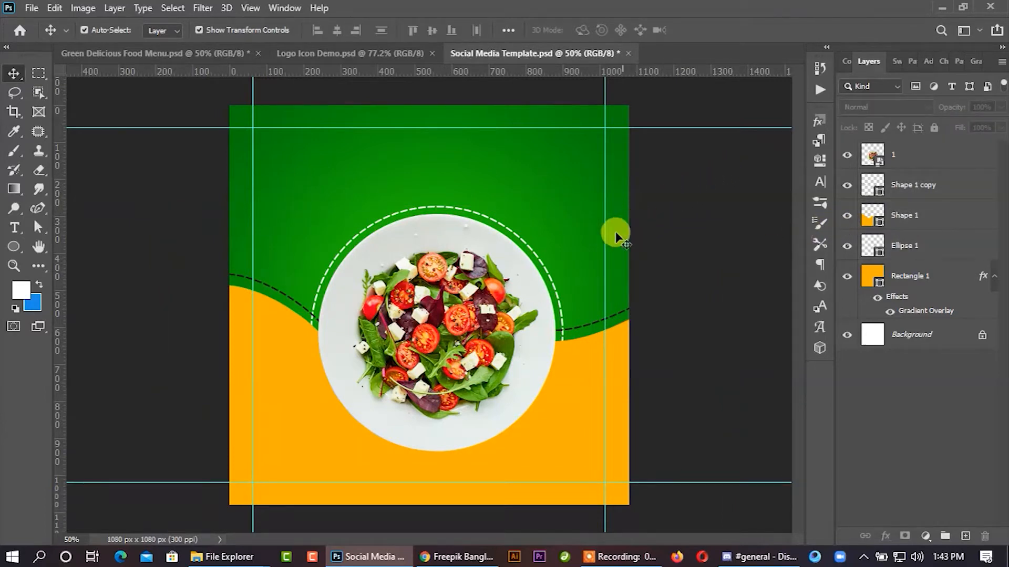
Copy the Contact group with phone and website lines from Logo Icon Demo.psd into the lower-right corner of Social Media Template.psd.
{"action": "left_click", "coordinate": [373, 61]}
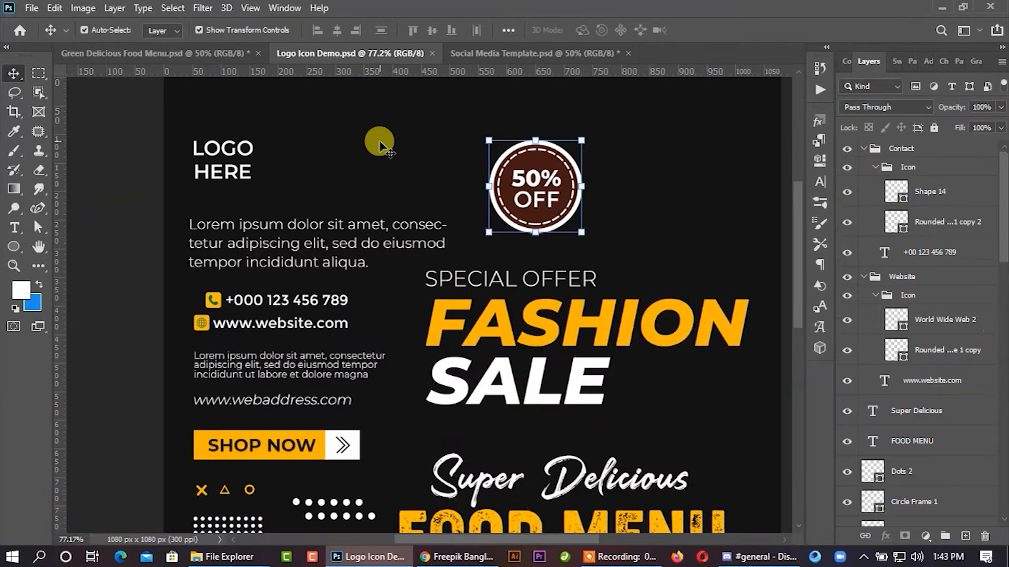
{"action": "left_click", "coordinate": [305, 304]}
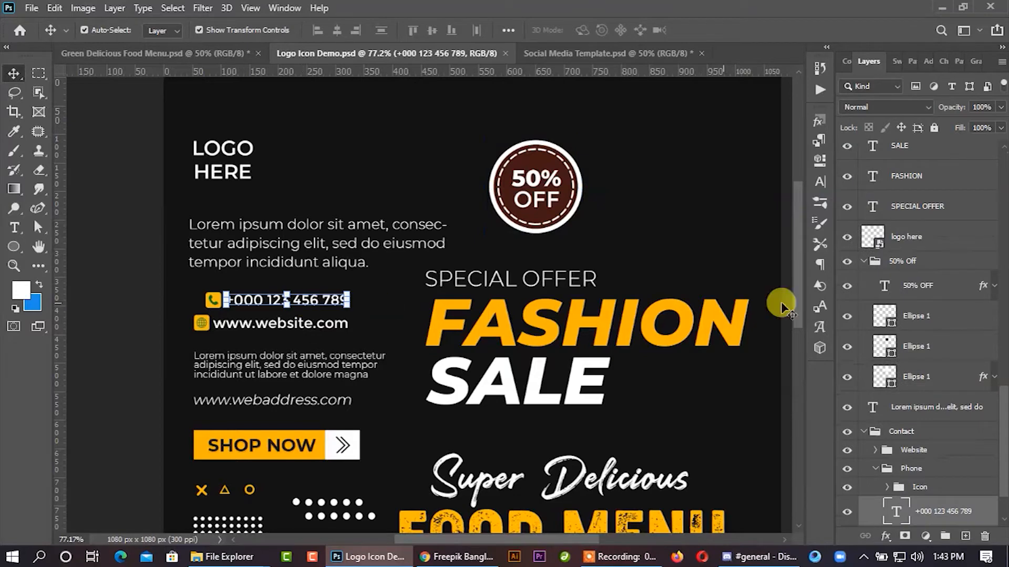
{"action": "scroll", "coordinate": [920, 410], "scroll_direction": "down", "scroll_amount": 3}
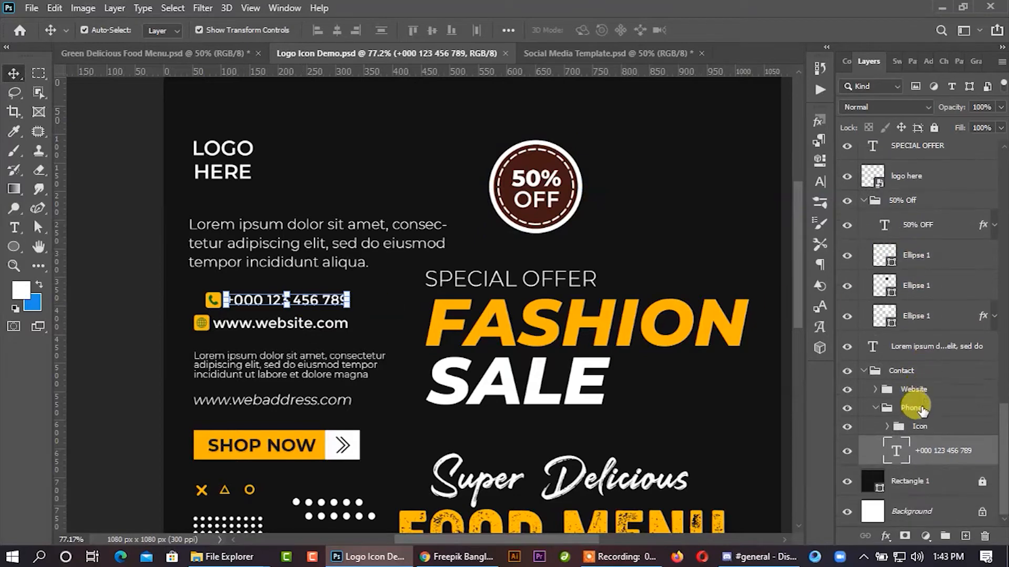
{"action": "left_click", "coordinate": [911, 372]}
{"action": "left_click", "coordinate": [916, 451], "text": "shift"}
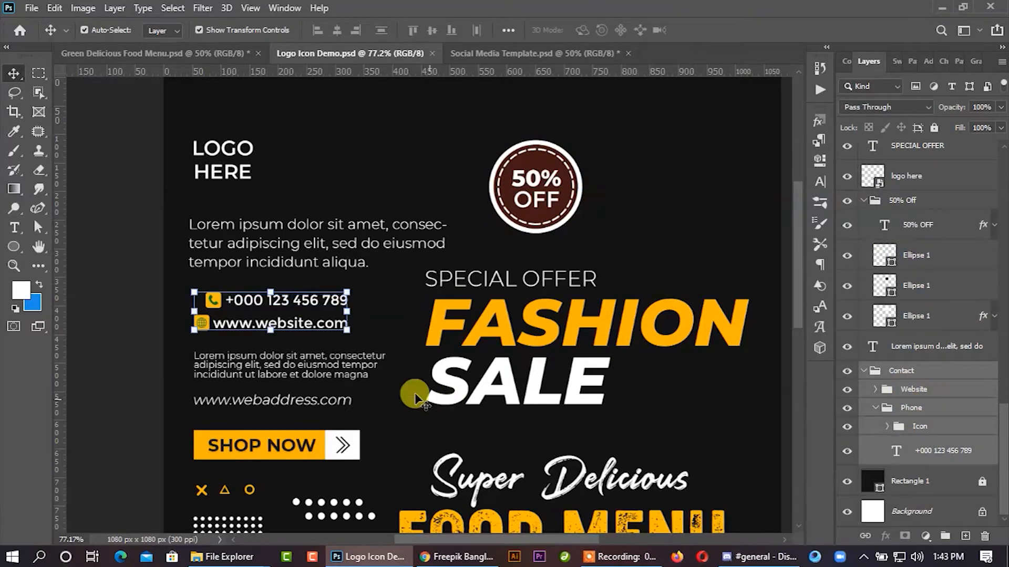
{"action": "left_click_drag", "start_coordinate": [214, 297], "coordinate": [470, 106]}
{"action": "left_click_drag", "start_coordinate": [547, 471], "coordinate": [548, 471]}
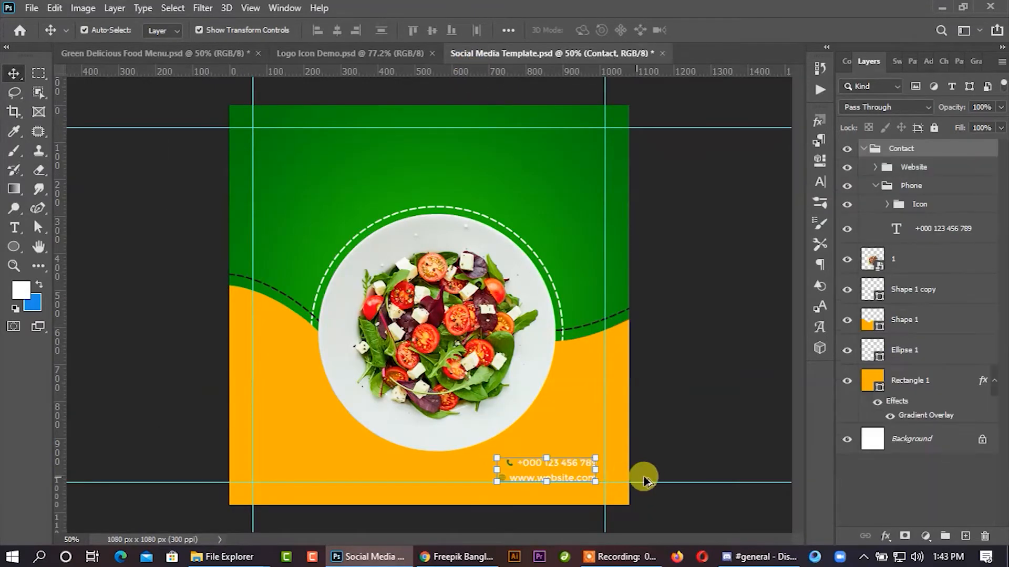
Nudge the Contact group to align its right edge with the right margin guide and sit slightly above the bottom guide.
{"action": "scroll", "coordinate": [641, 478], "scroll_direction": "up", "scroll_amount": 2}
{"action": "key", "text": "shift+Right"}
{"action": "key", "text": "shift+Right"}
{"action": "key", "text": "shift+Right"}
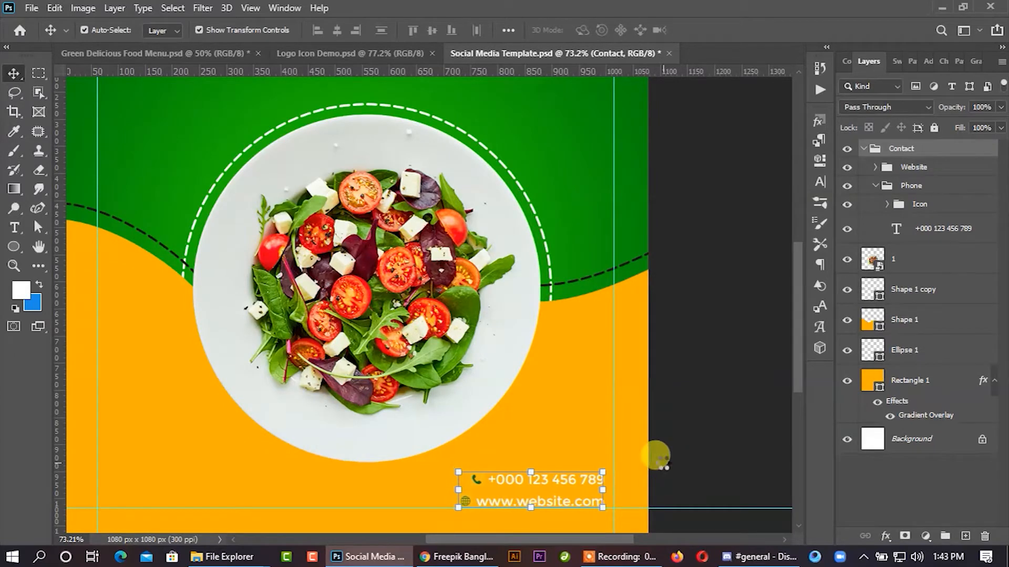
{"action": "key", "text": "Up"}
{"action": "key", "text": "Up"}
{"action": "key", "text": "Up"}
{"action": "key", "text": "Up"}
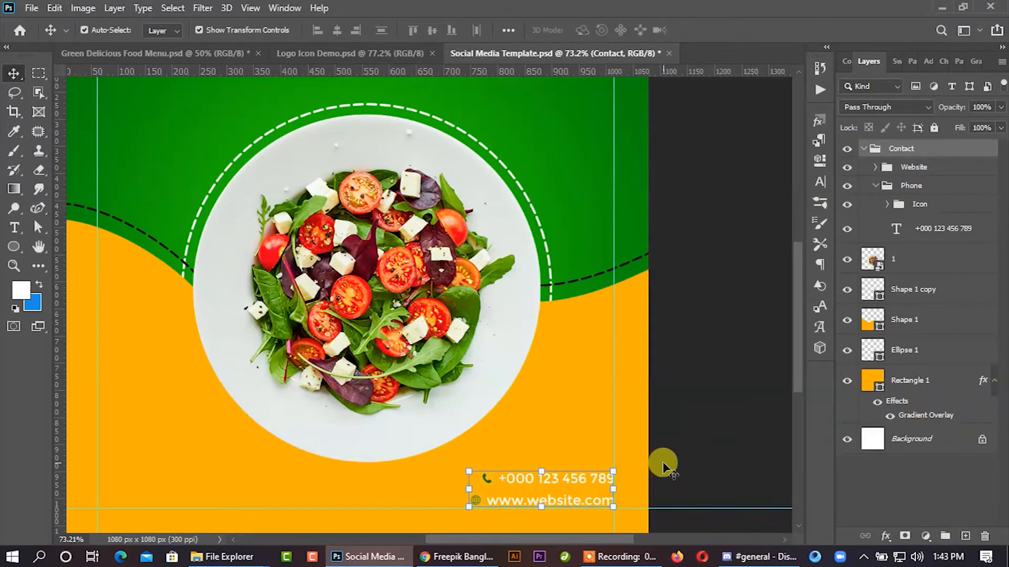
{"action": "key", "text": "Right"}
{"action": "left_click", "coordinate": [709, 447]}
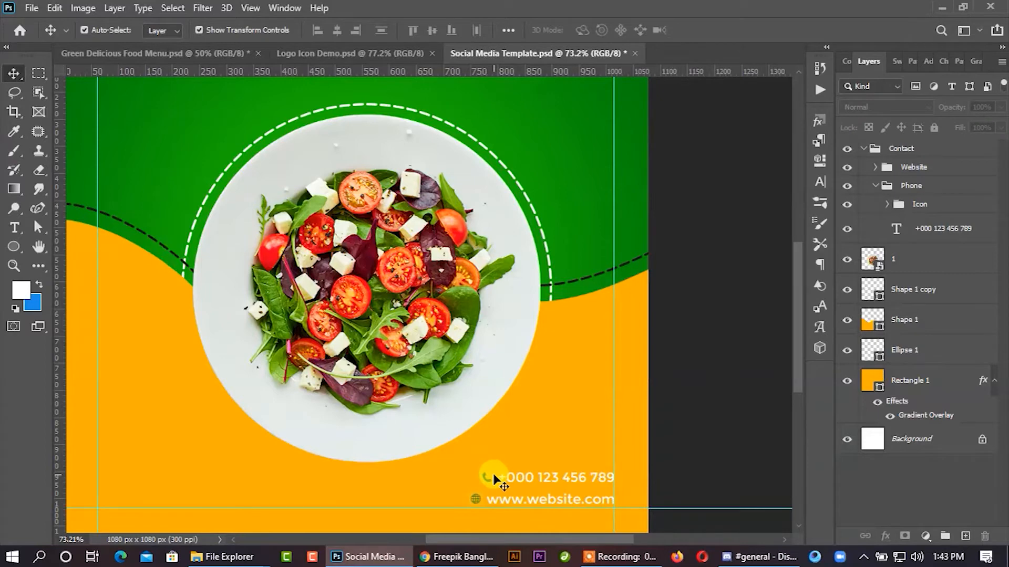
Recolour the phone icon, setting its rounded square to #121212 and its handset shape to white.
{"action": "left_click", "coordinate": [494, 478]}
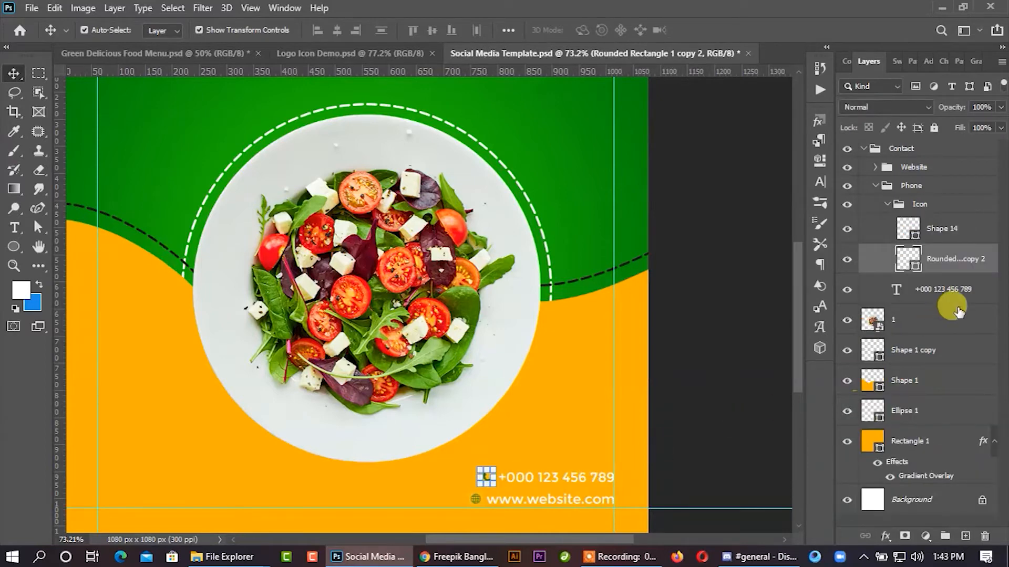
{"action": "double_click", "coordinate": [908, 258]}
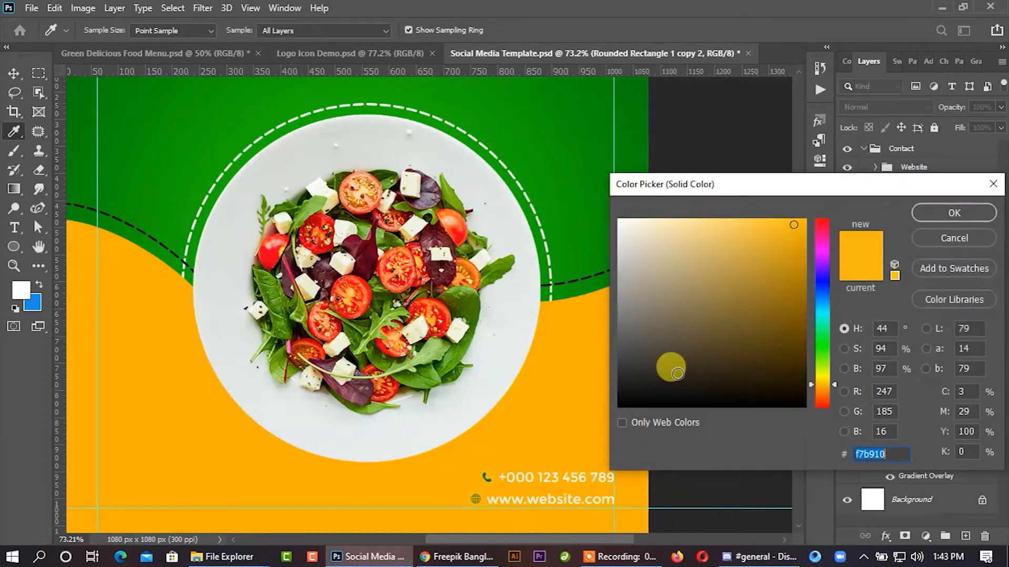
{"action": "left_click", "coordinate": [622, 391]}
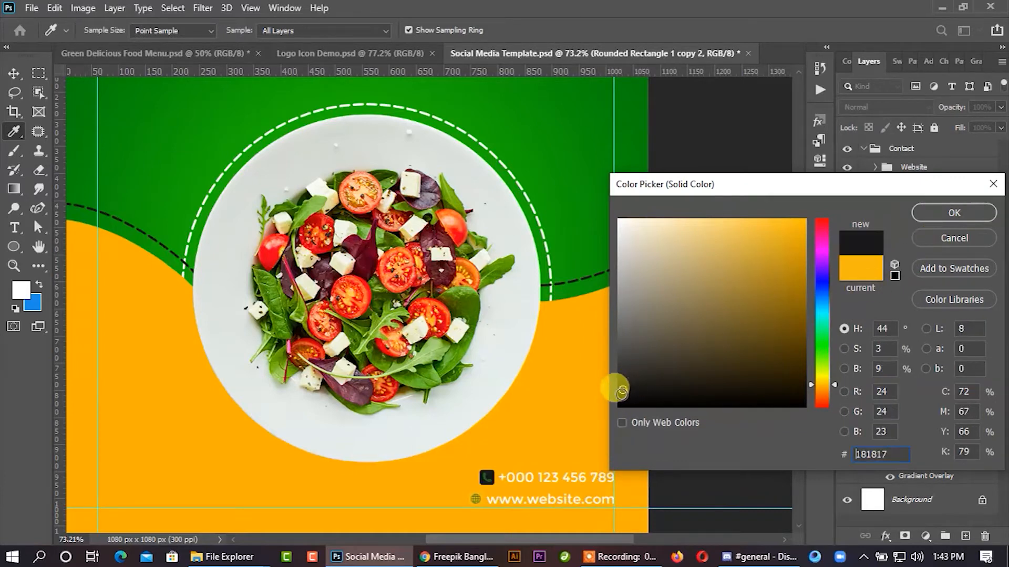
{"action": "left_click", "coordinate": [953, 215]}
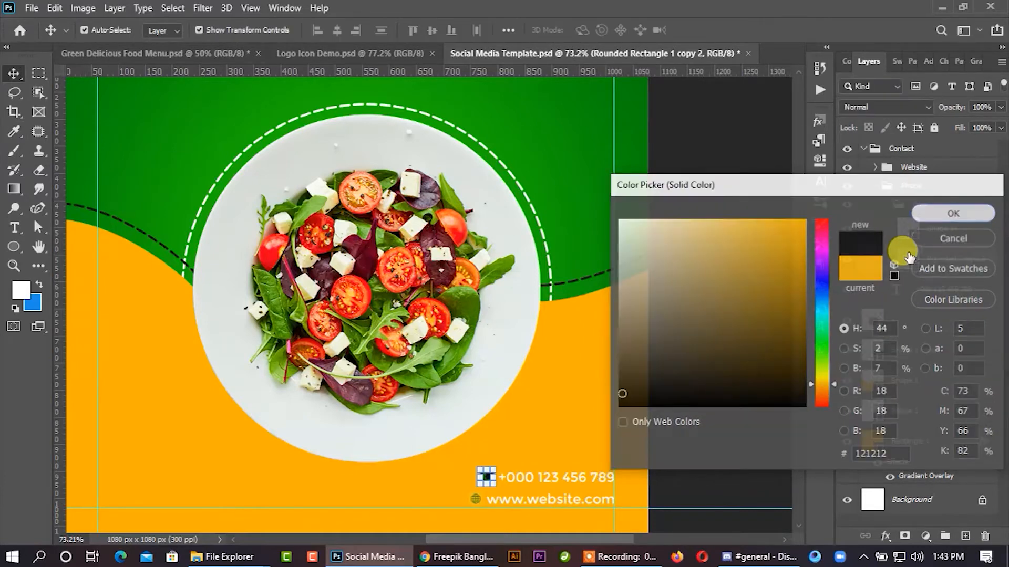
{"action": "double_click", "coordinate": [902, 228]}
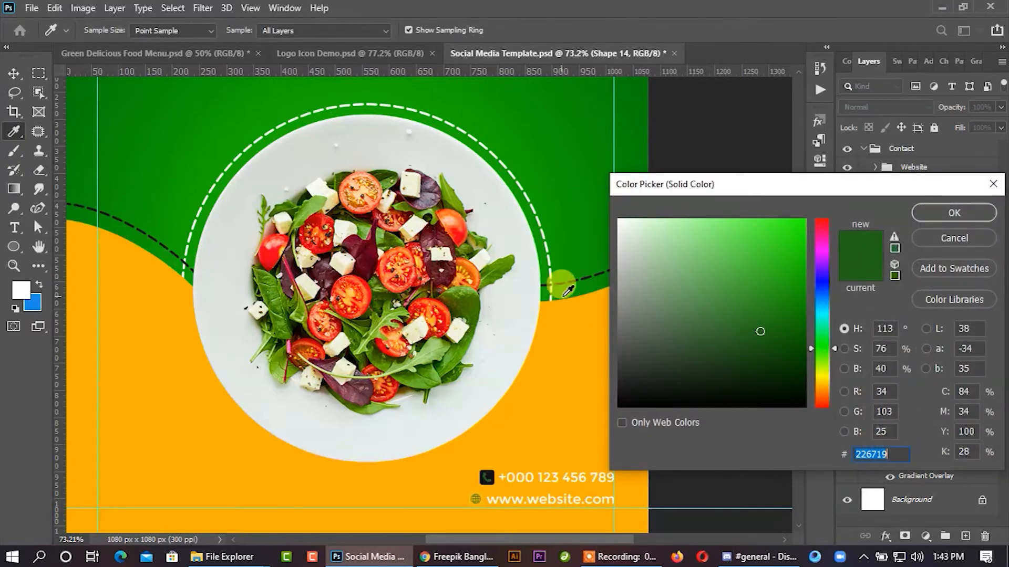
{"action": "left_click_drag", "start_coordinate": [661, 262], "coordinate": [559, 176]}
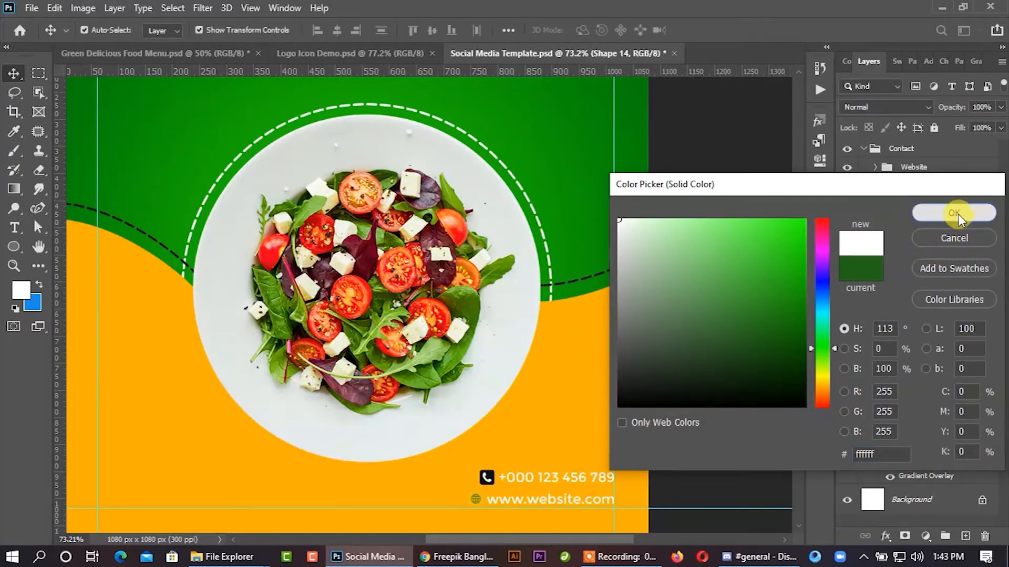
{"action": "left_click", "coordinate": [955, 213]}
Set the phone number text's colour to #121212, sampled from the phone icon's dark square.
{"action": "left_click", "coordinate": [916, 289]}
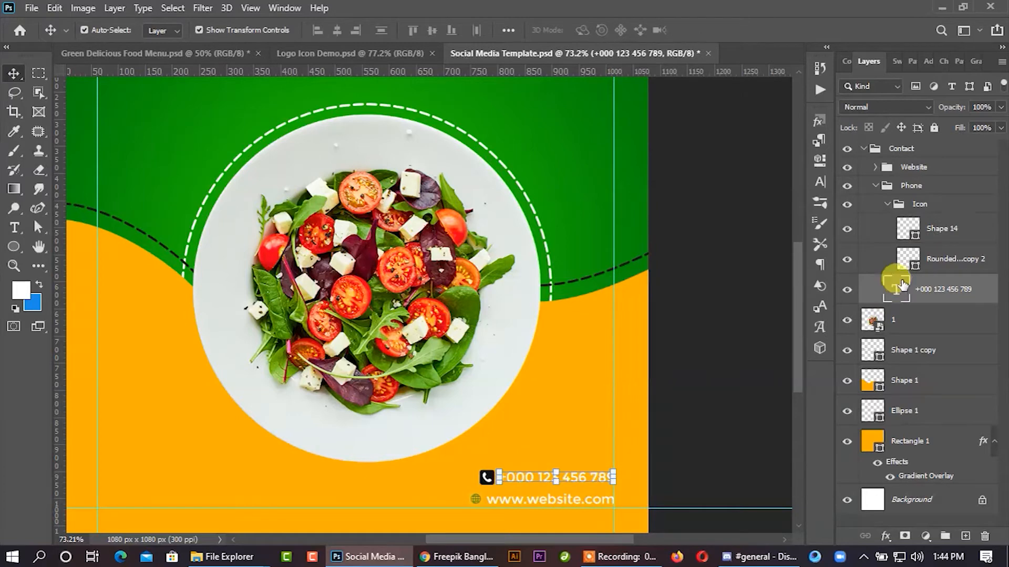
{"action": "left_click", "coordinate": [823, 186]}
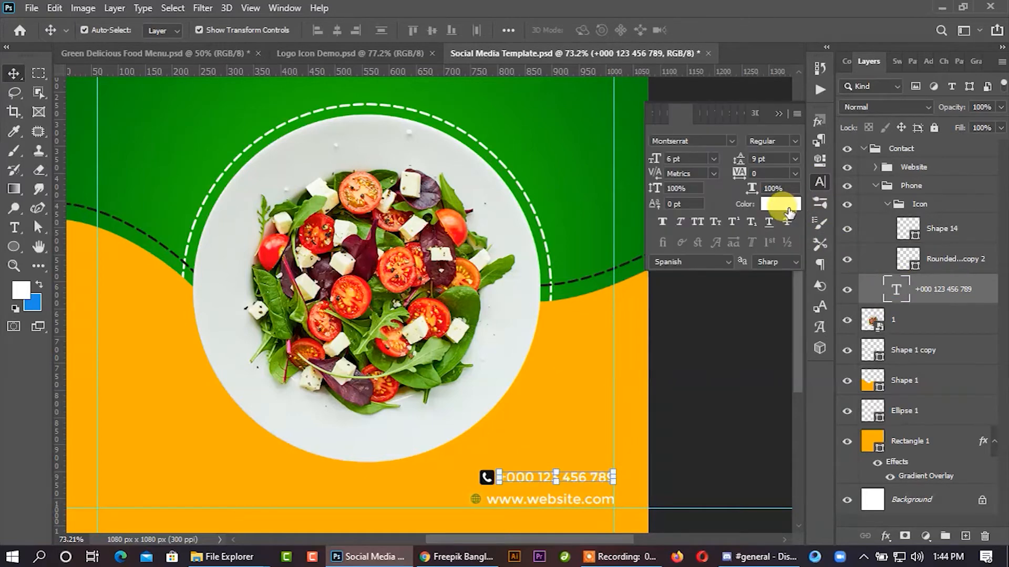
{"action": "left_click", "coordinate": [790, 211]}
{"action": "left_click", "coordinate": [483, 474]}
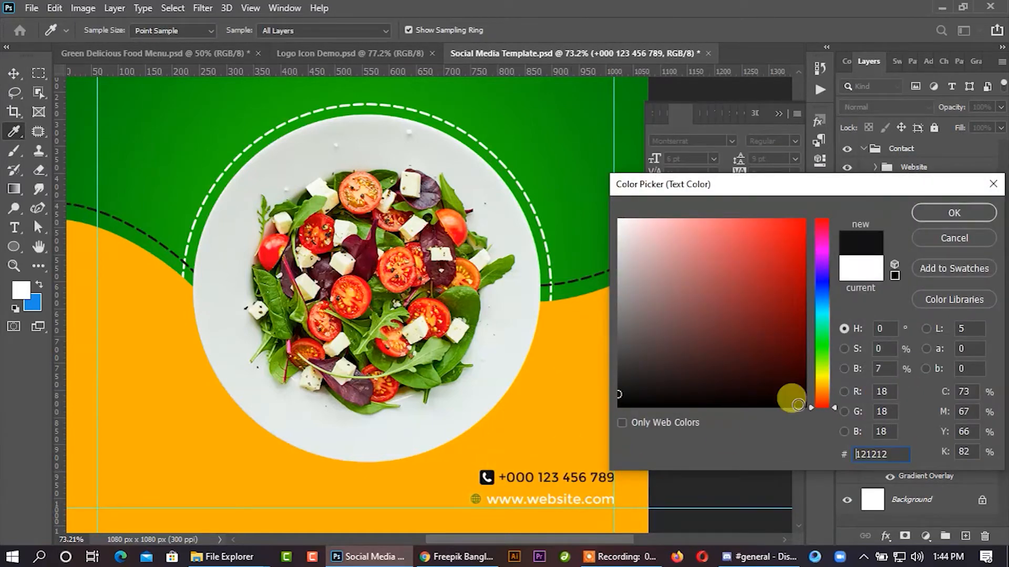
{"action": "left_click", "coordinate": [951, 216]}
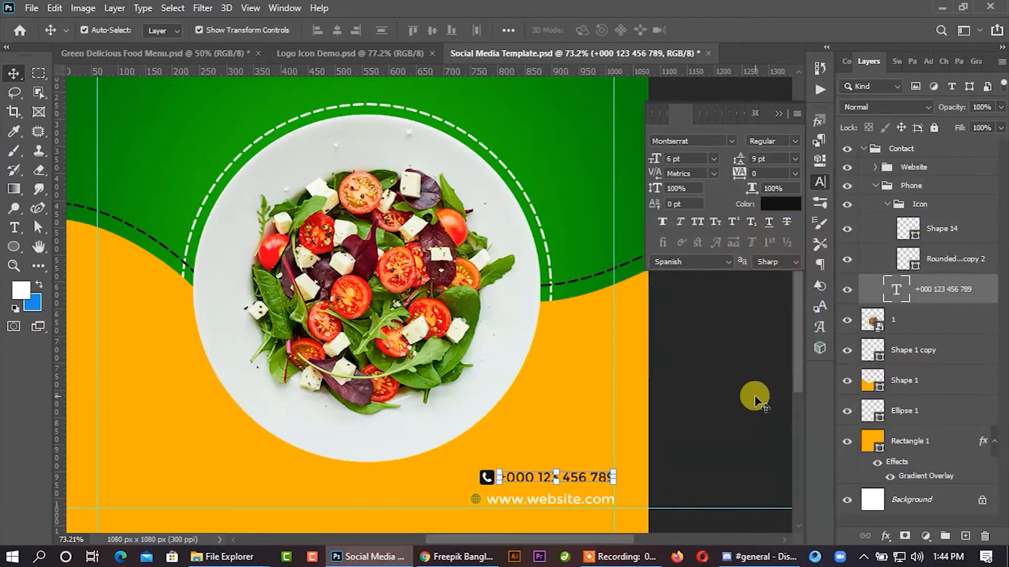
{"action": "left_click", "coordinate": [751, 346]}
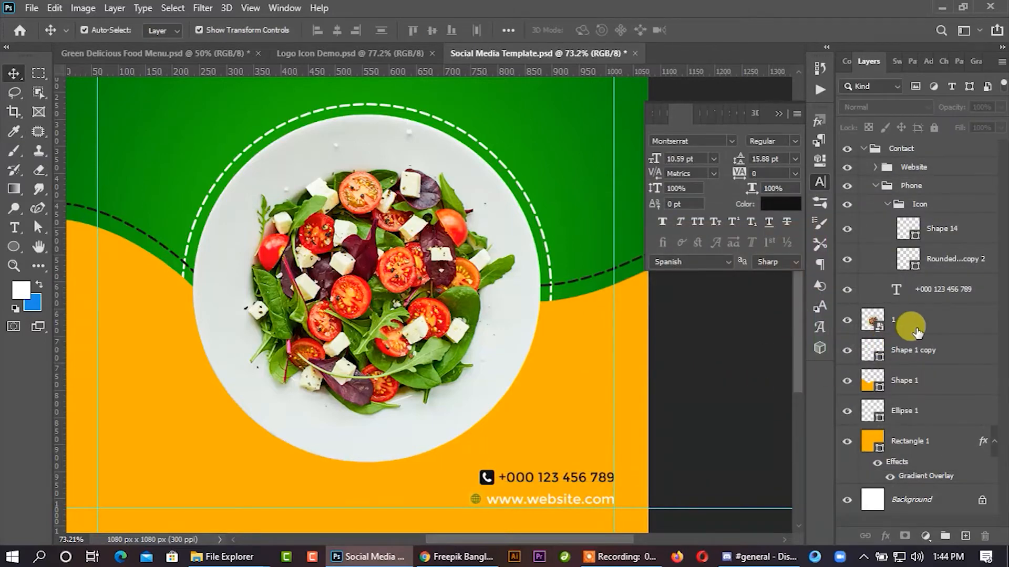
{"action": "left_click", "coordinate": [499, 506]}
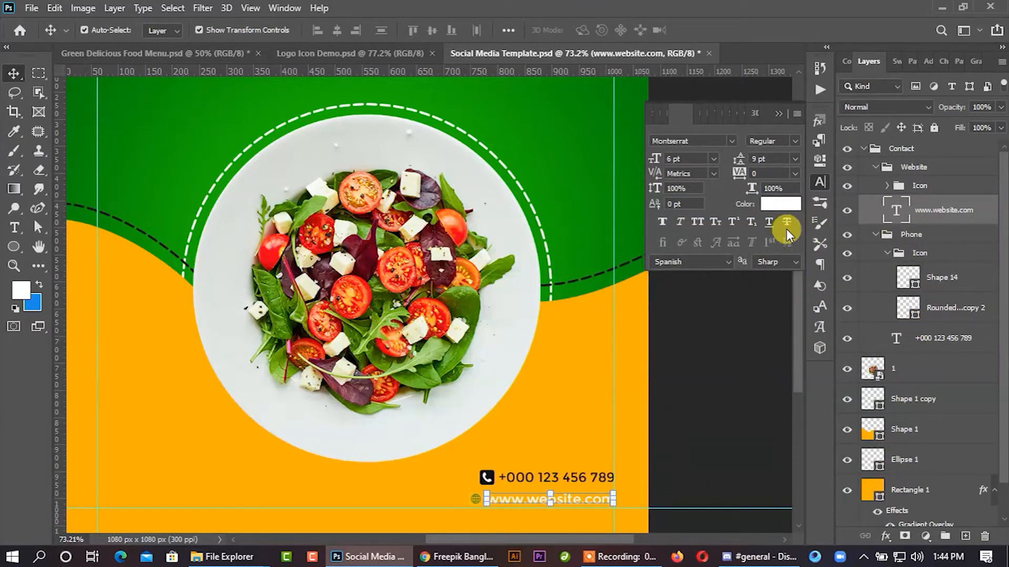
{"action": "left_click", "coordinate": [777, 204]}
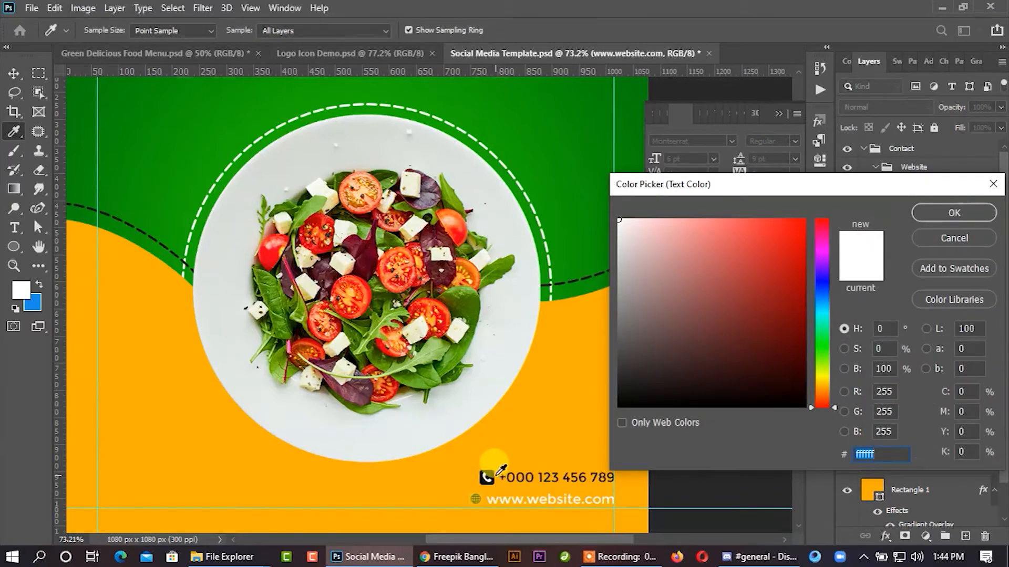
{"action": "left_click", "coordinate": [490, 474]}
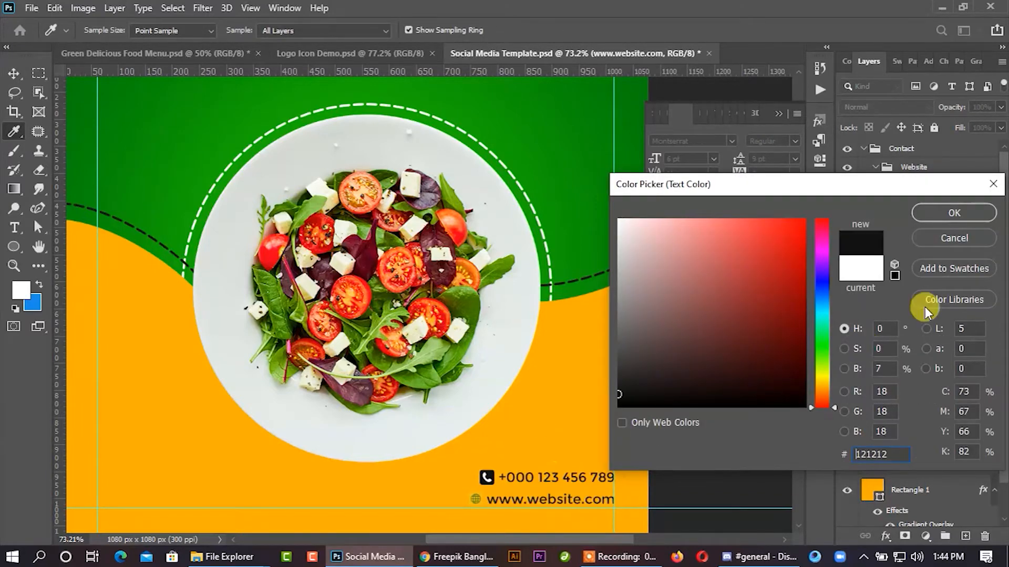
{"action": "left_click", "coordinate": [969, 219]}
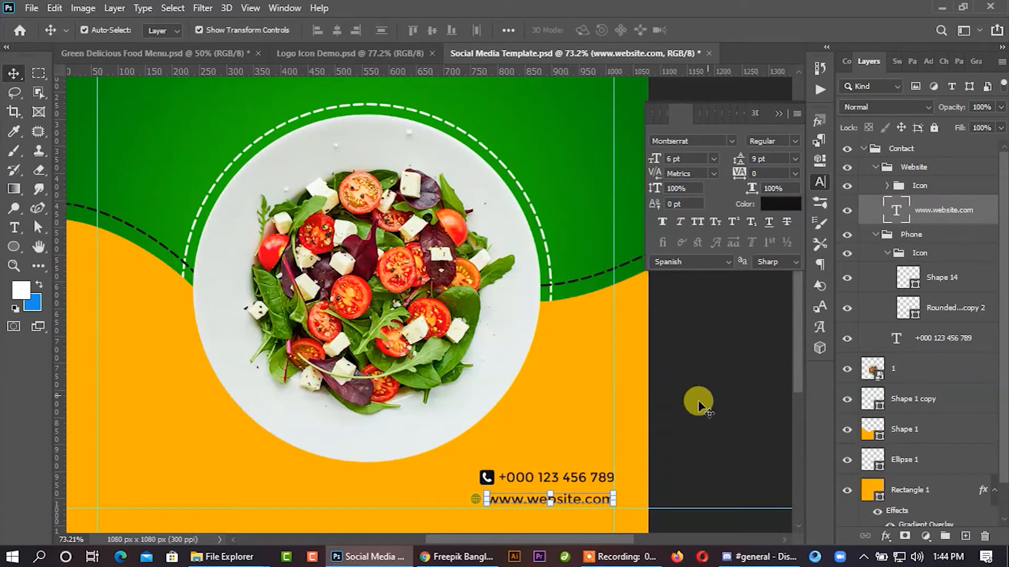
{"action": "left_click", "coordinate": [603, 489]}
Recolour the website icon, setting its rounded square to #121212, sampled from the phone icon's dark square, and its globe shape to white.
{"action": "left_click", "coordinate": [478, 496]}
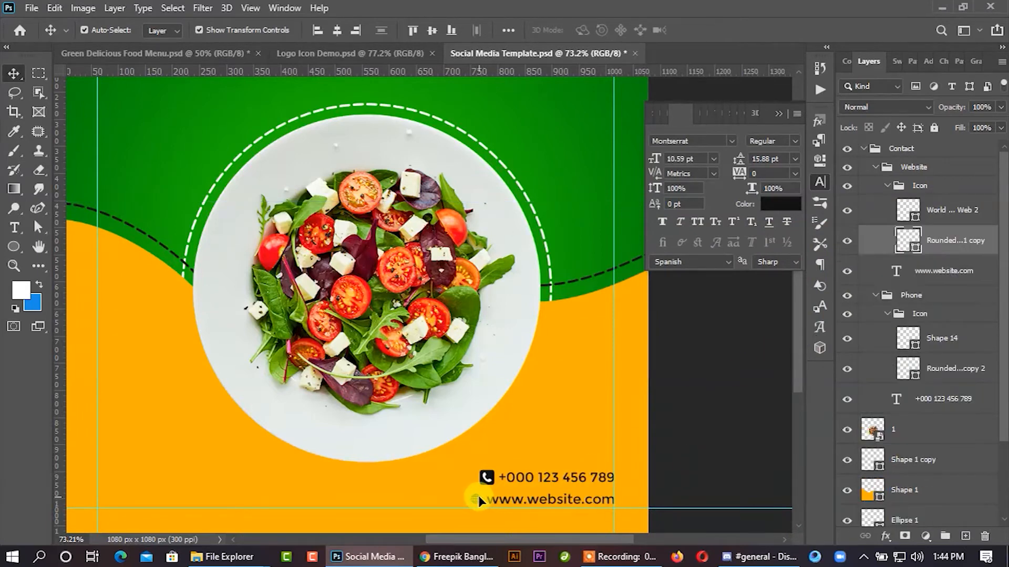
{"action": "double_click", "coordinate": [917, 247]}
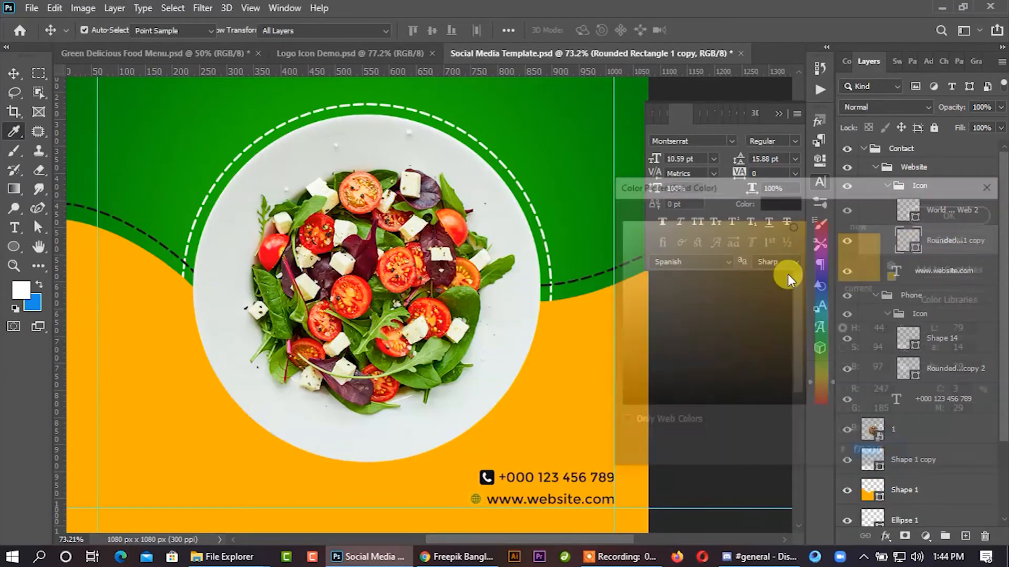
{"action": "left_click", "coordinate": [494, 472]}
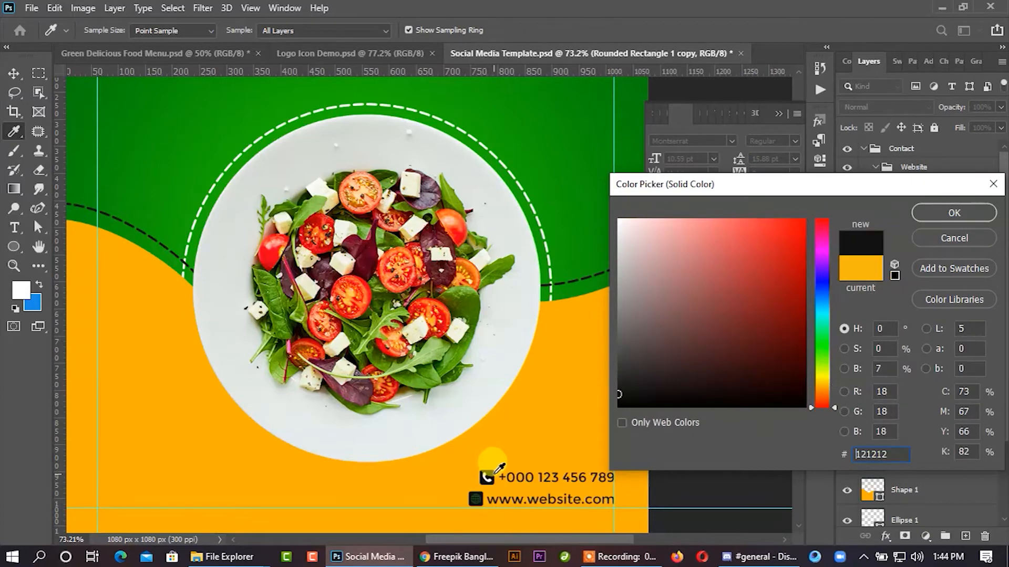
{"action": "left_click", "coordinate": [950, 219]}
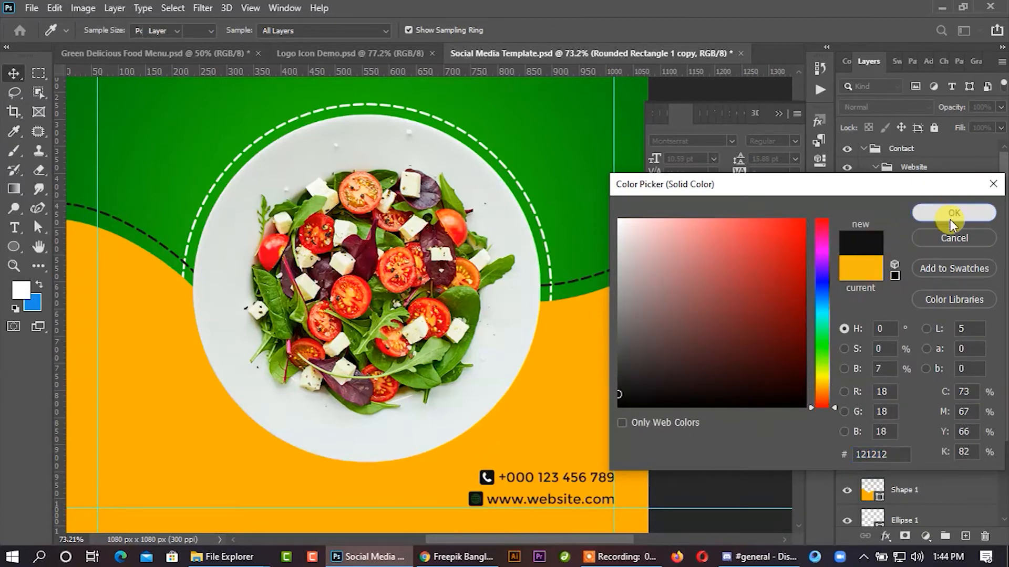
{"action": "left_click", "coordinate": [898, 210]}
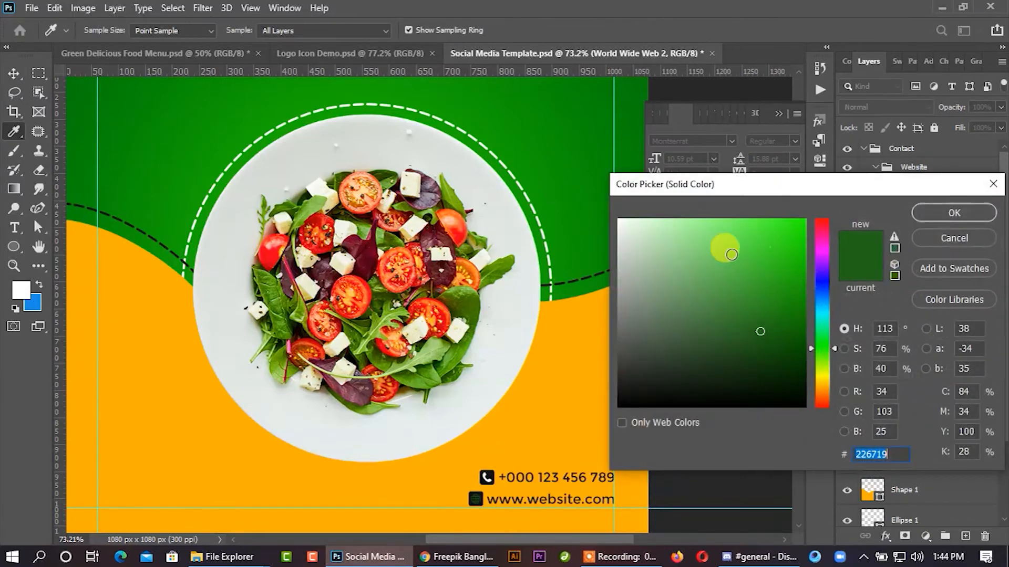
{"action": "left_click_drag", "start_coordinate": [725, 243], "coordinate": [595, 203]}
{"action": "left_click", "coordinate": [950, 220]}
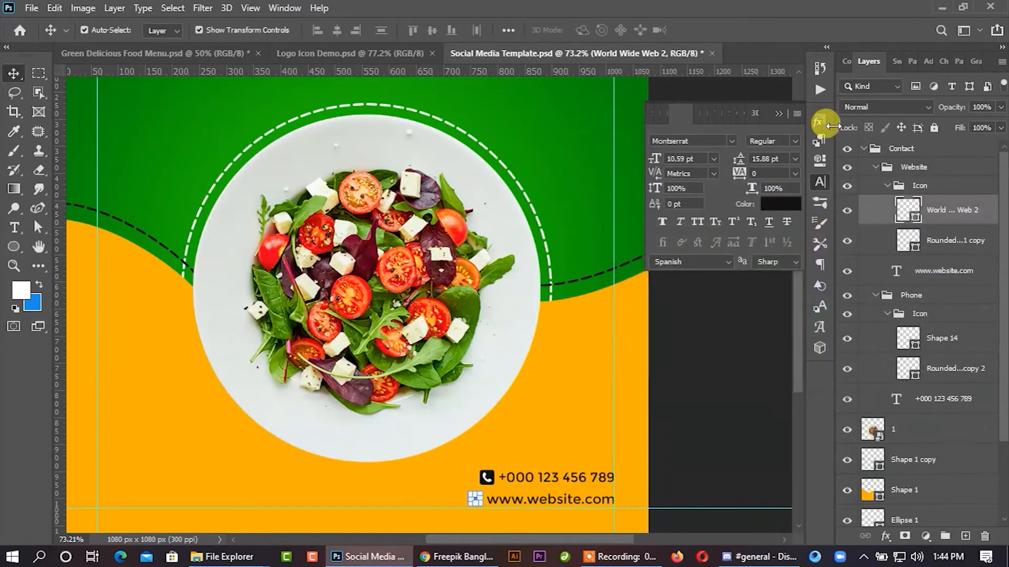
{"action": "left_click", "coordinate": [778, 113]}
{"action": "left_click", "coordinate": [743, 198]}
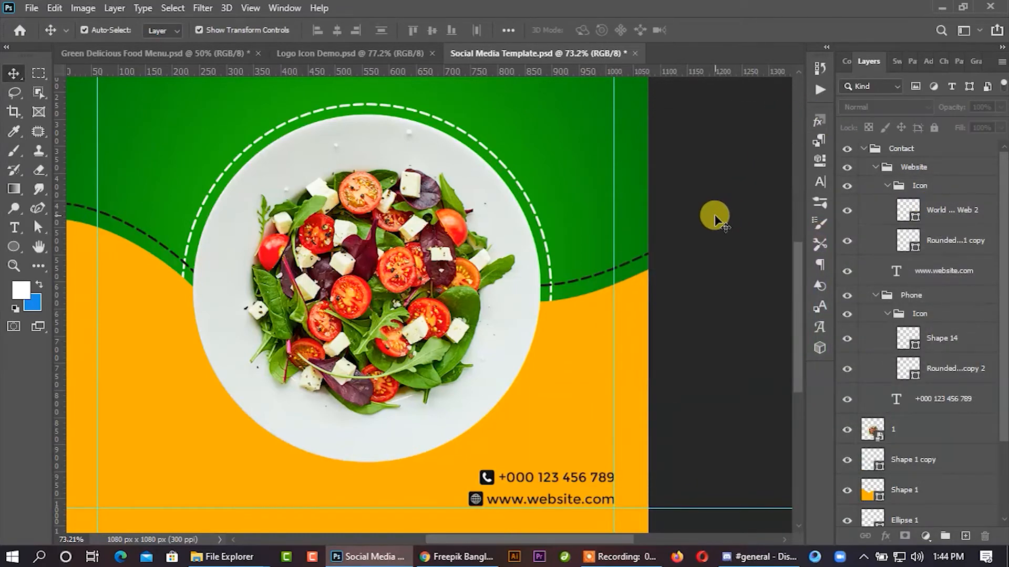
Copy the Order Now button group from Logo Icon Demo.psd into Social Media Template.psd, placing it in the design's lower-left corner.
{"action": "scroll", "coordinate": [713, 217], "scroll_direction": "down", "scroll_amount": 3}
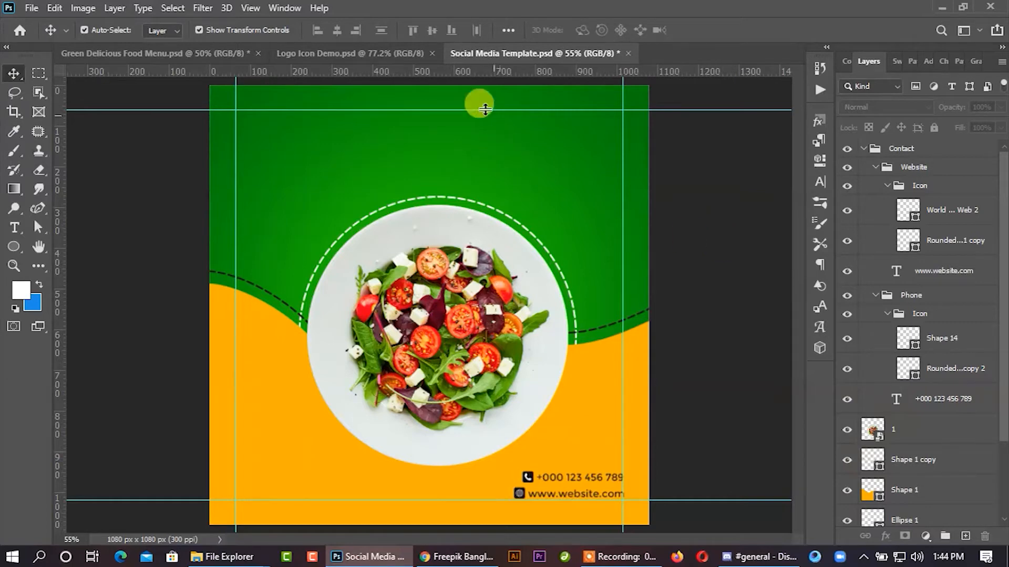
{"action": "left_click", "coordinate": [389, 54]}
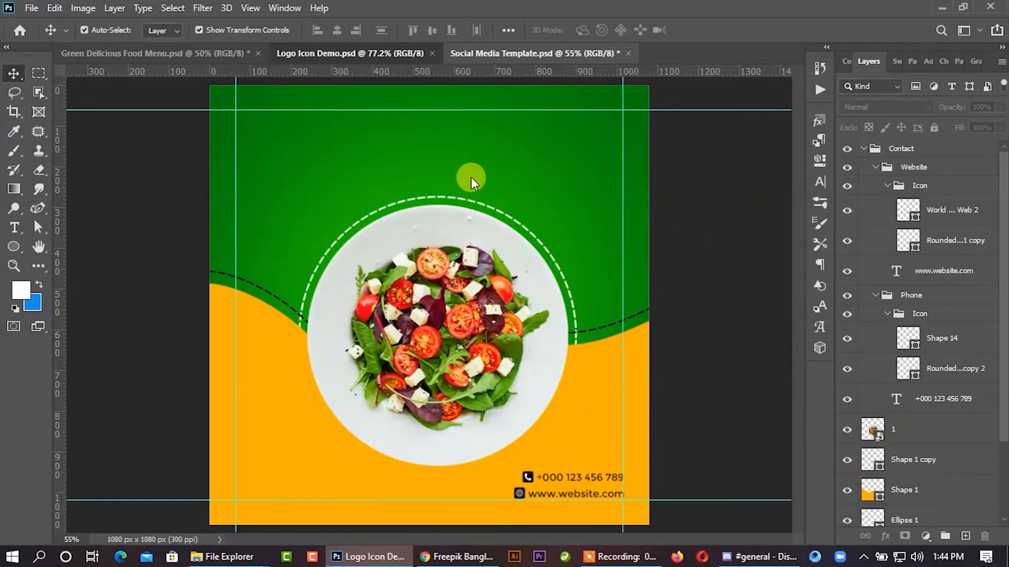
{"action": "scroll", "coordinate": [308, 357], "scroll_direction": "down", "scroll_amount": 3}
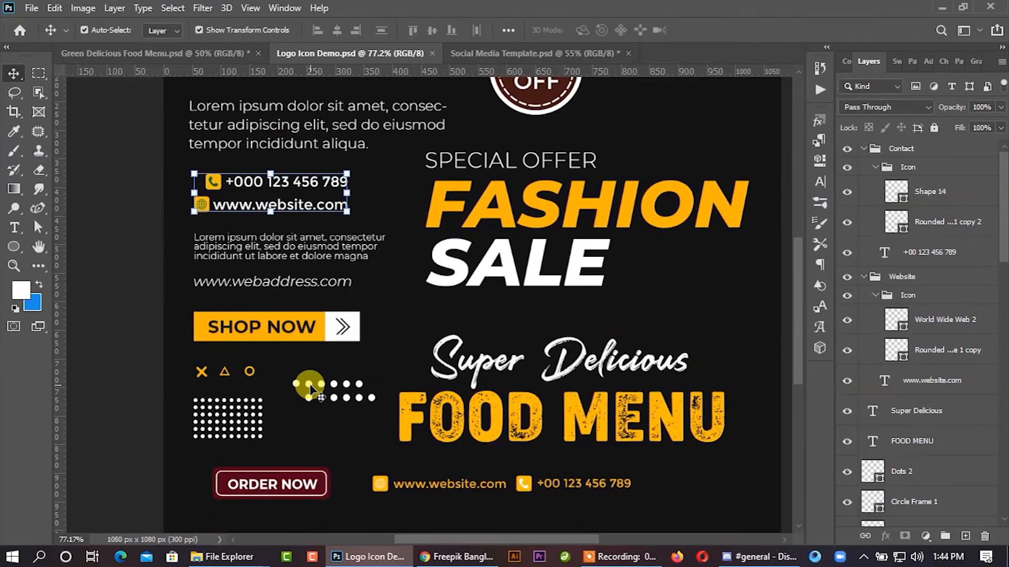
{"action": "left_click", "coordinate": [275, 429]}
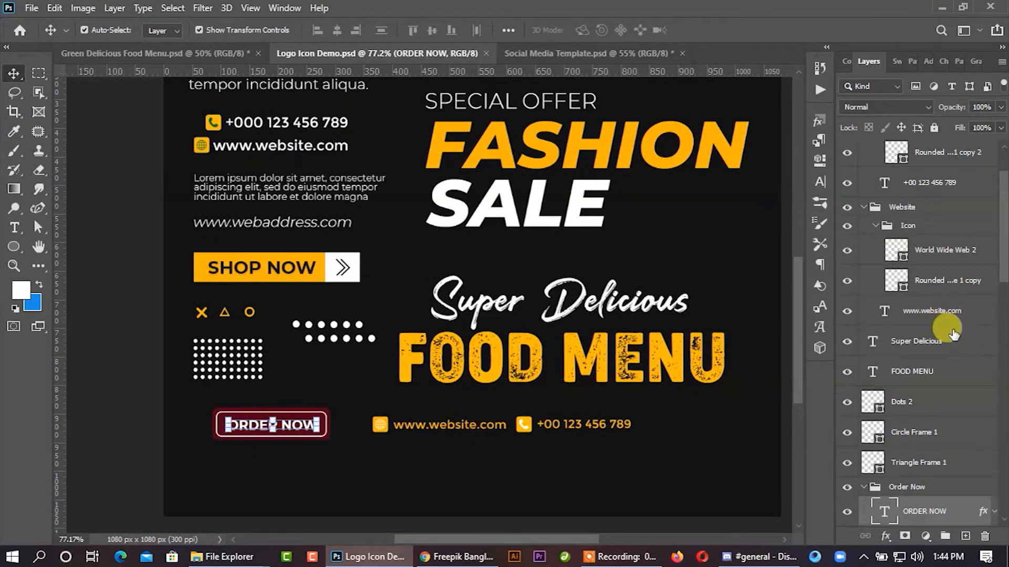
{"action": "left_click", "coordinate": [918, 398]}
{"action": "scroll", "coordinate": [924, 432], "scroll_direction": "down", "scroll_amount": 3}
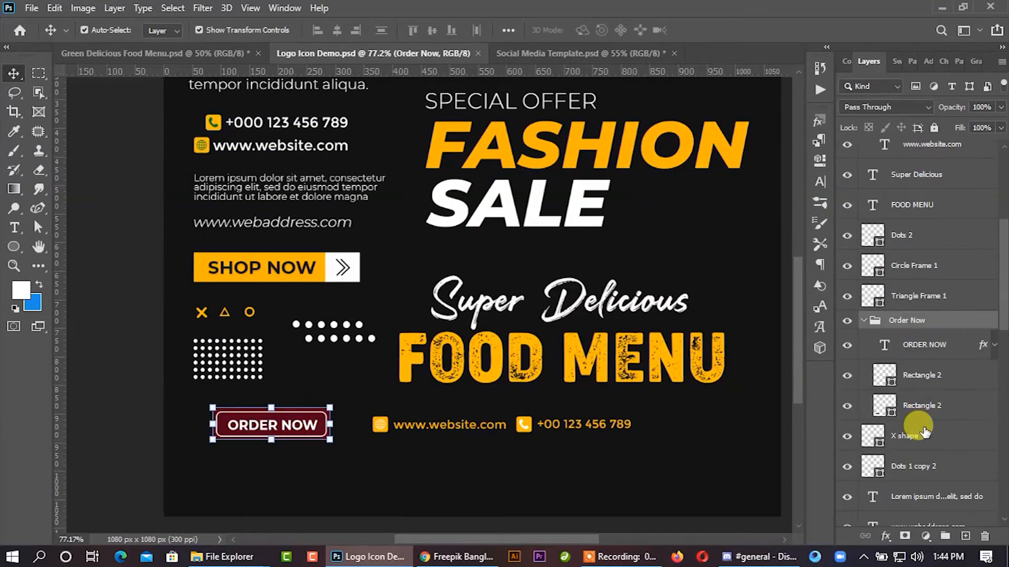
{"action": "left_click", "coordinate": [922, 412], "text": "shift"}
{"action": "scroll", "coordinate": [265, 428], "scroll_direction": "up", "scroll_amount": 2}
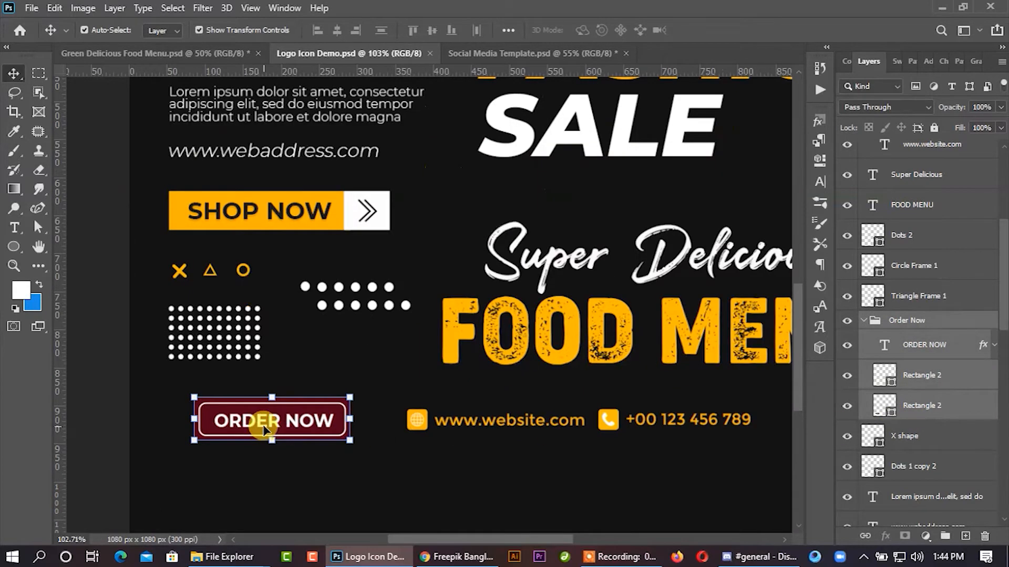
{"action": "left_click_drag", "start_coordinate": [268, 426], "coordinate": [343, 390]}
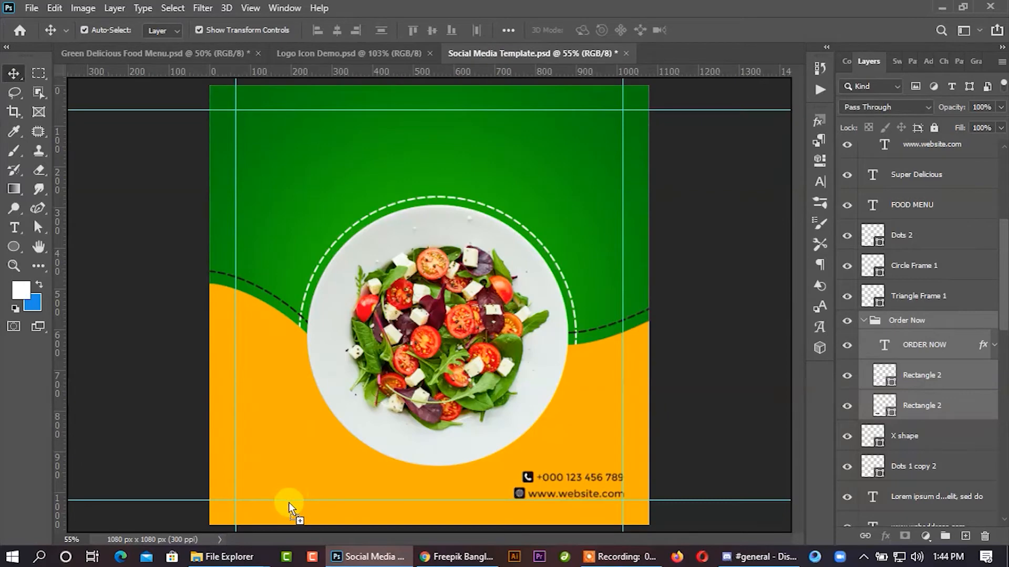
{"action": "left_click_drag", "start_coordinate": [278, 486], "coordinate": [271, 477]}
Nudge the Order Now group down and right to sit just above the bottom guide and inside the left margin guide.
{"action": "scroll", "coordinate": [294, 477], "scroll_direction": "up", "scroll_amount": 3}
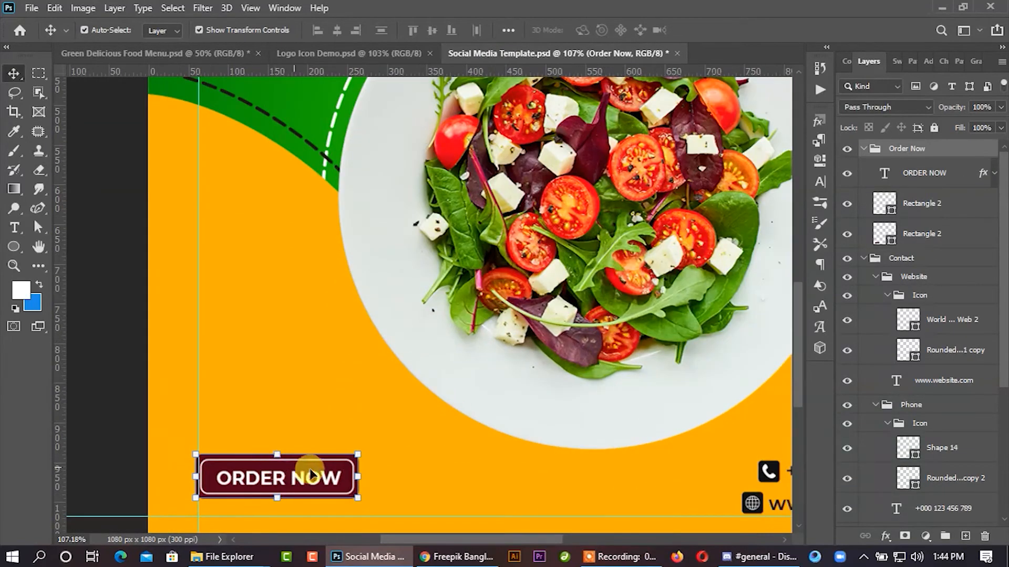
{"action": "key", "text": "Down"}
{"action": "key", "text": "Down"}
{"action": "key", "text": "Down"}
{"action": "key", "text": "Down"}
{"action": "key", "text": "Down"}
{"action": "key", "text": "Down"}
{"action": "key", "text": "Down"}
{"action": "key", "text": "Down"}
{"action": "key", "text": "Down"}
{"action": "key", "text": "Down"}
{"action": "key", "text": "Down"}
{"action": "key", "text": "Down"}
{"action": "key", "text": "Down"}
{"action": "key", "text": "Down"}
{"action": "key", "text": "Down"}
{"action": "key", "text": "Down"}
{"action": "key", "text": "Down"}
{"action": "key", "text": "Down"}
{"action": "key", "text": "Right"}
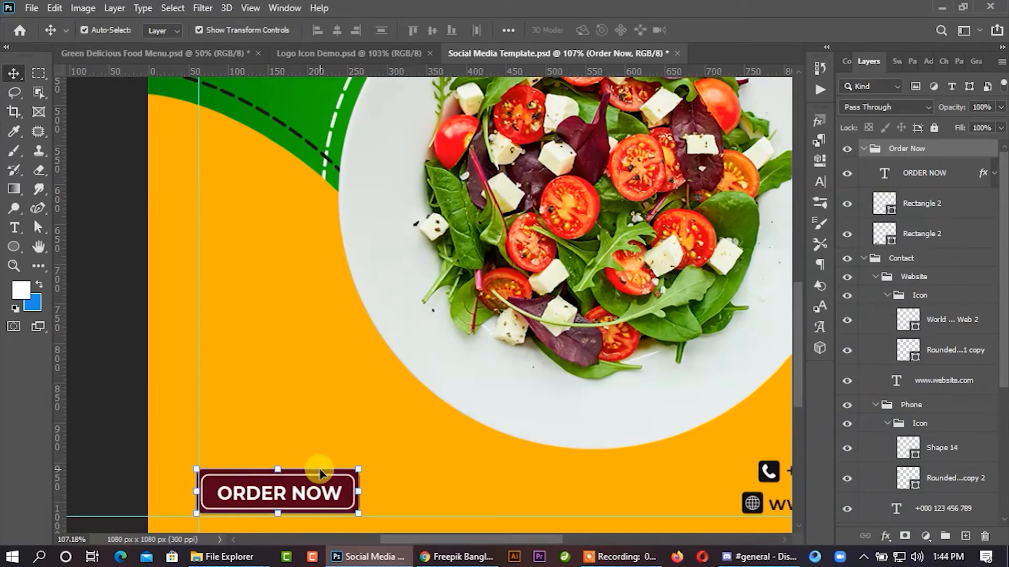
{"action": "key", "text": "Right"}
{"action": "key", "text": "Right"}
{"action": "key", "text": "Right"}
{"action": "key", "text": "Right"}
{"action": "key", "text": "Right"}
{"action": "key", "text": "Right"}
{"action": "key", "text": "Right"}
{"action": "key", "text": "Right"}
{"action": "key", "text": "Right"}
{"action": "key", "text": "Right"}
{"action": "key", "text": "Right"}
{"action": "key", "text": "Right"}
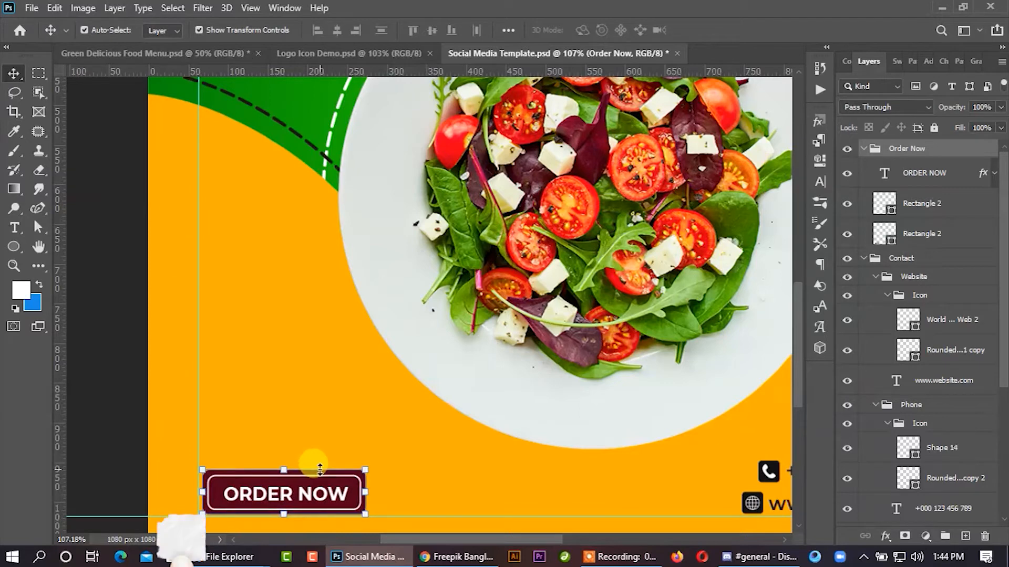
{"action": "scroll", "coordinate": [301, 440], "scroll_direction": "down", "scroll_amount": 4}
{"action": "left_click", "coordinate": [140, 443]}
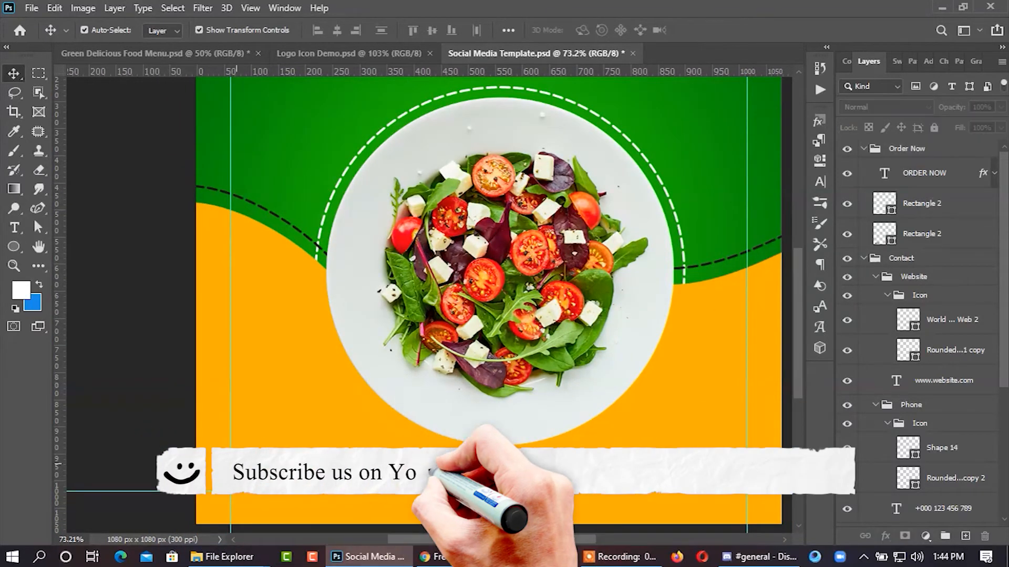
Set the fill colour of the Order Now button's background rectangle to #121212.
{"action": "left_click", "coordinate": [882, 233]}
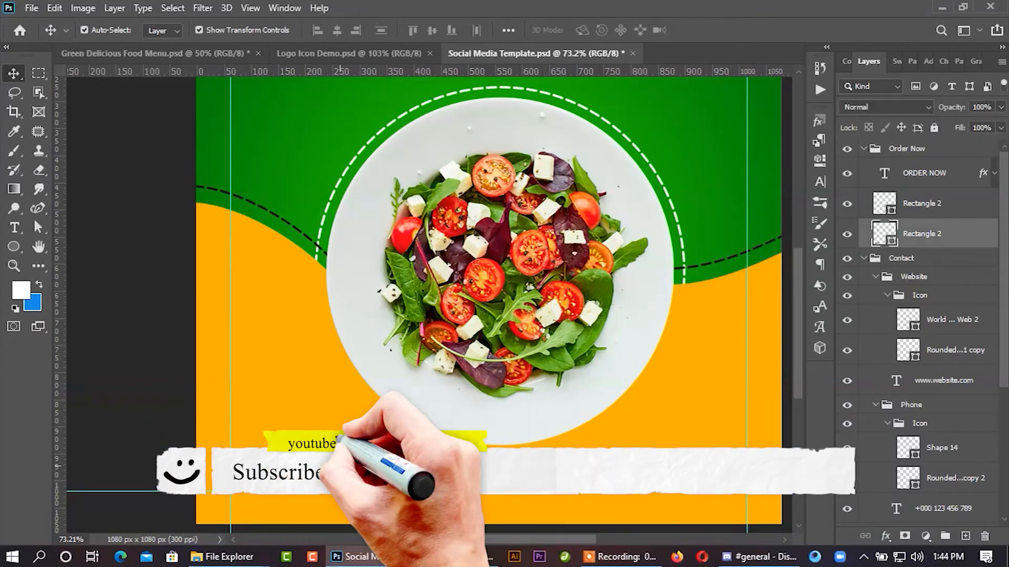
{"action": "double_click", "coordinate": [884, 235]}
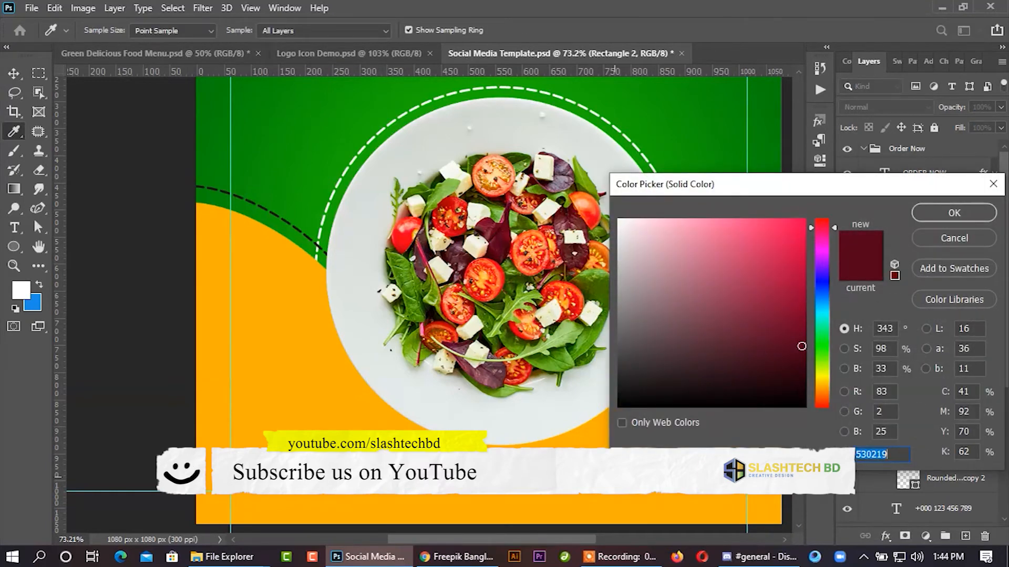
{"action": "type", "text": "121212"}
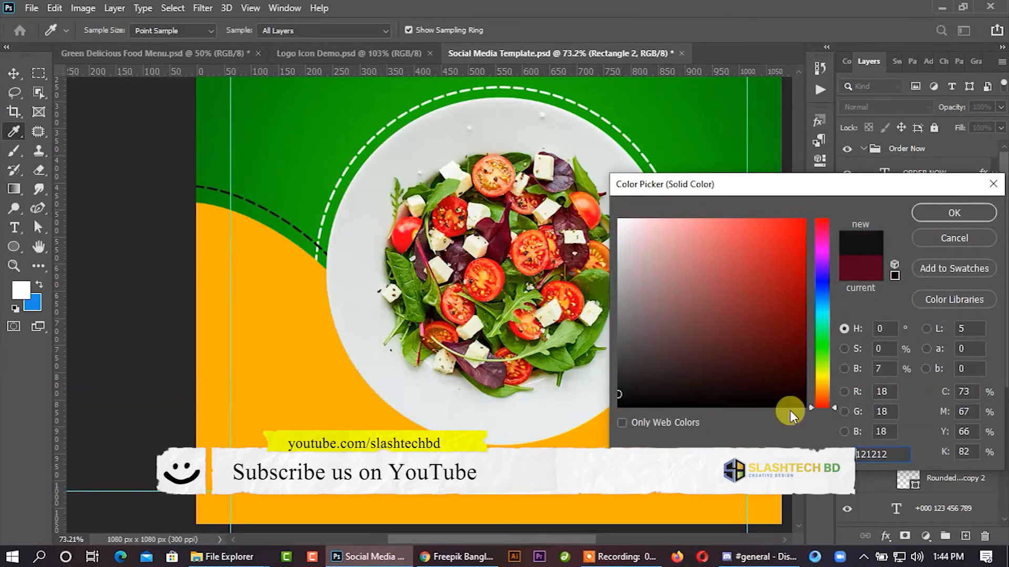
{"action": "left_click", "coordinate": [950, 216]}
{"action": "key", "text": "ctrl+0"}
{"action": "left_click", "coordinate": [105, 327]}
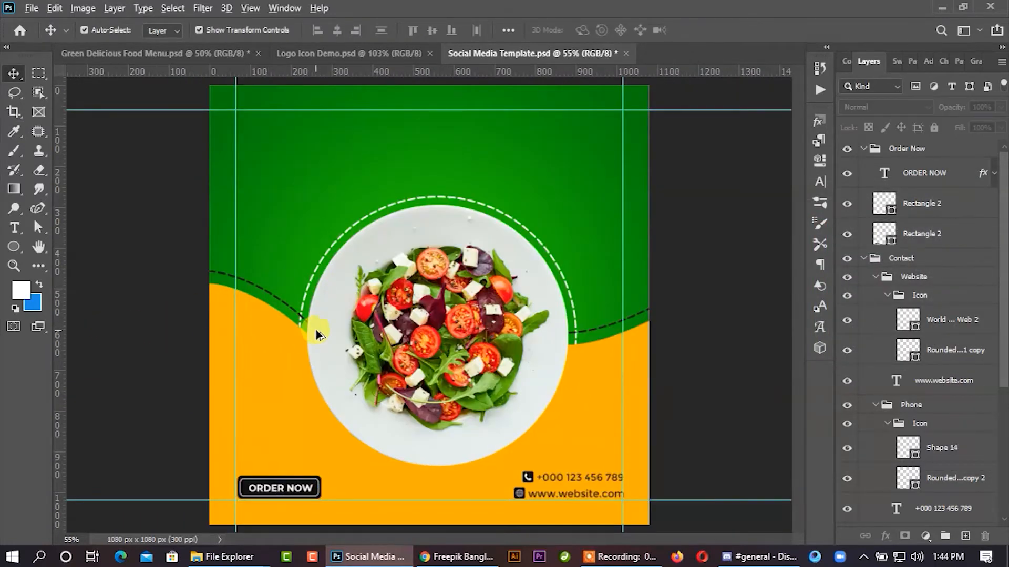
Copy the Super Delicious and FOOD MENU texts from Logo Icon Demo.psd into the template, placing them centred above the plate under the top guide.
{"action": "key", "text": "ctrl+minus"}
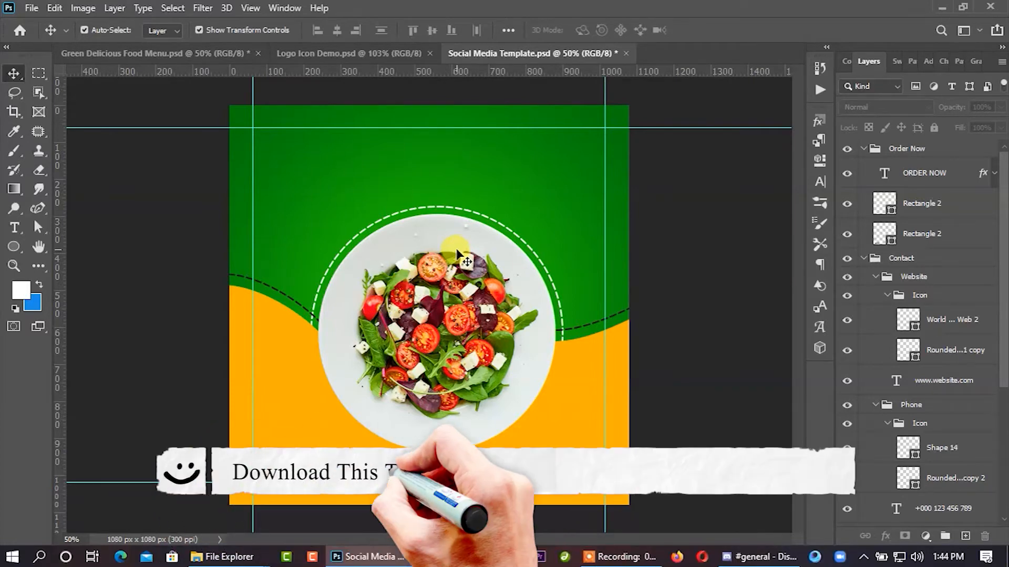
{"action": "left_click", "coordinate": [339, 54]}
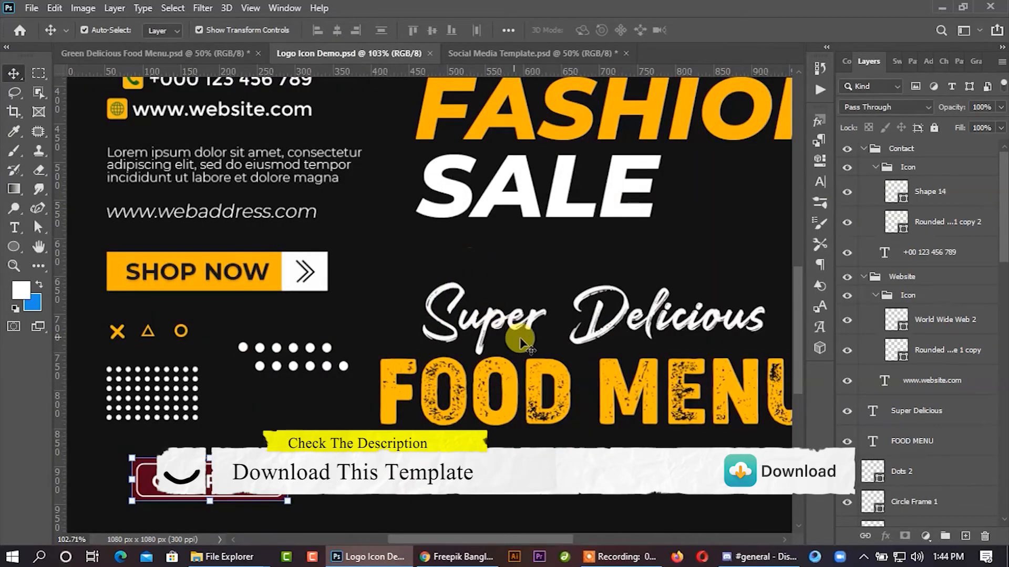
{"action": "left_click", "coordinate": [533, 334]}
{"action": "left_click", "coordinate": [525, 397], "text": "shift"}
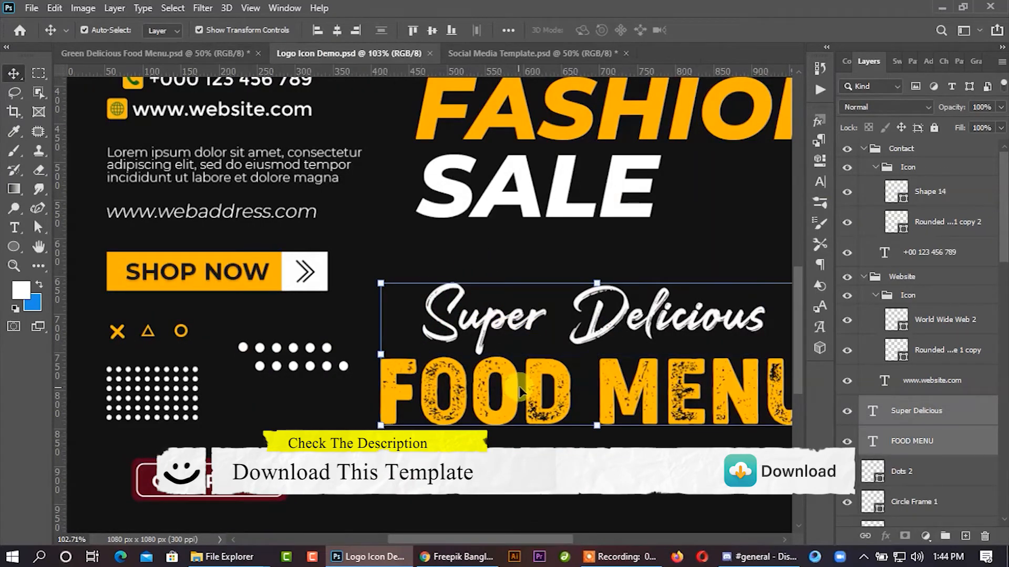
{"action": "left_click_drag", "start_coordinate": [581, 385], "coordinate": [483, 168]}
{"action": "key", "text": "ctrl+t"}
{"action": "left_click", "coordinate": [732, 30]}
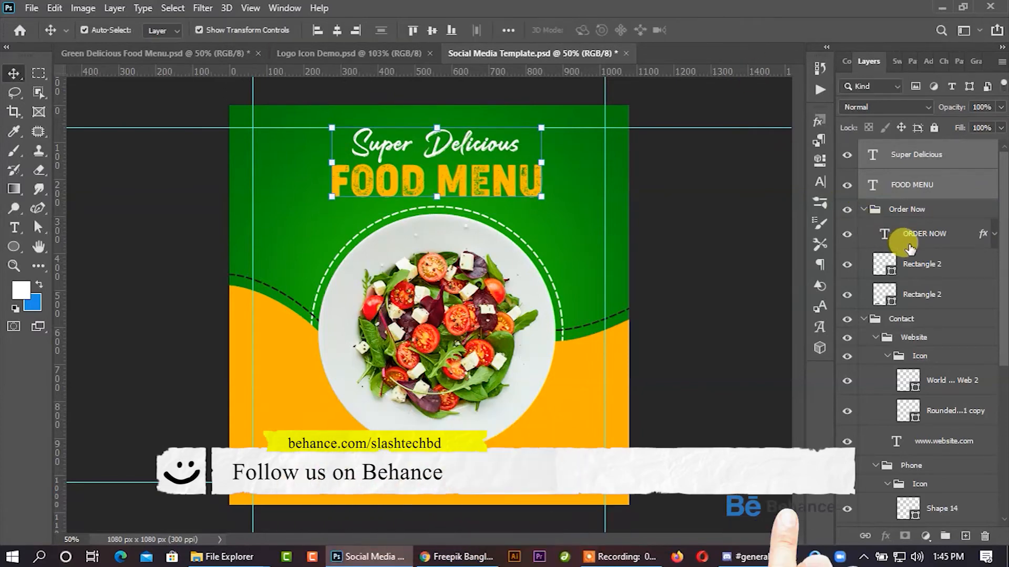
Collapse the Order Now and Phone layer groups and select the plate image layer 1.
{"action": "left_click", "coordinate": [868, 212]}
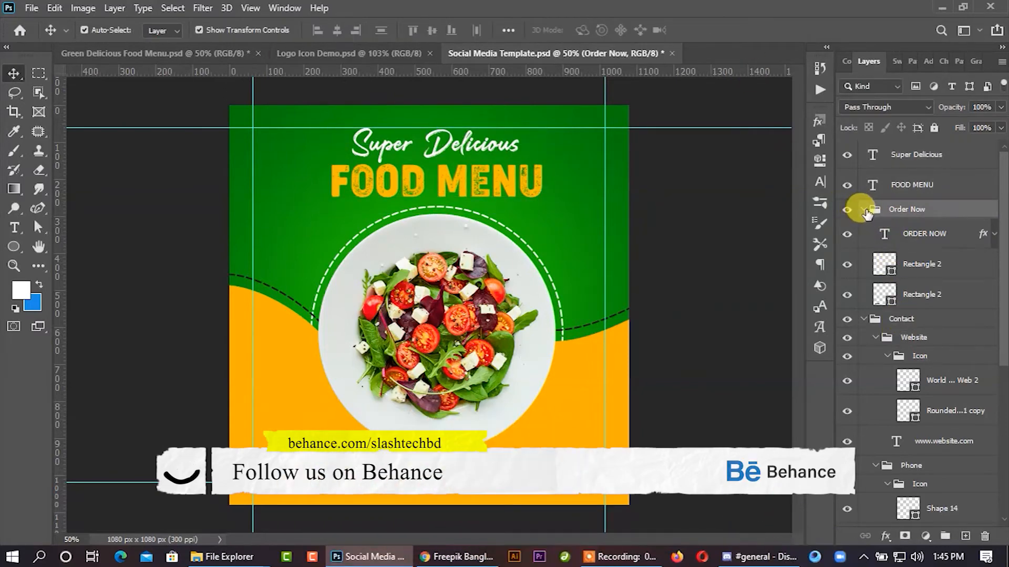
{"action": "left_click", "coordinate": [864, 210]}
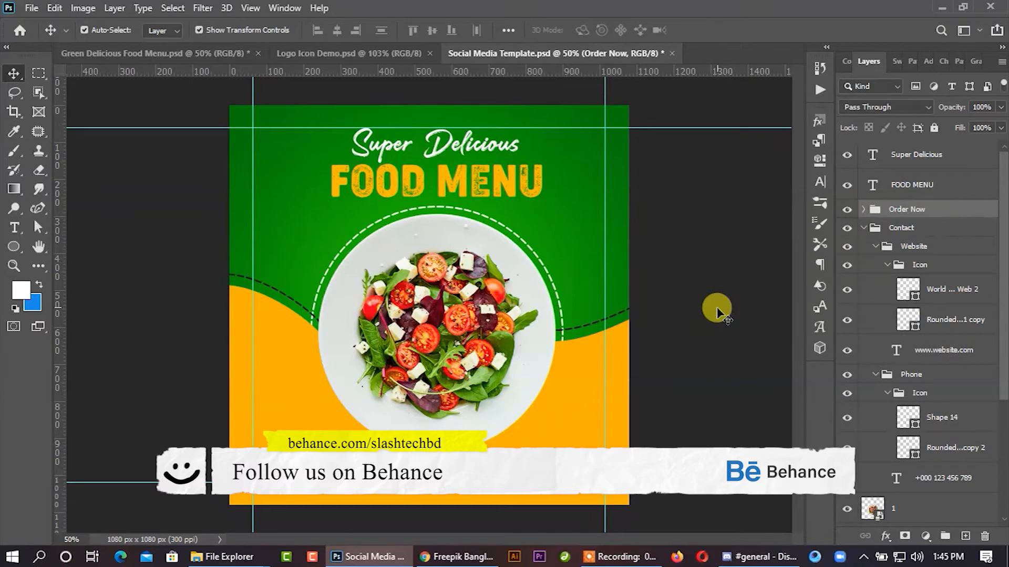
{"action": "left_click", "coordinate": [717, 310]}
{"action": "scroll", "coordinate": [938, 428], "scroll_direction": "down", "scroll_amount": 5}
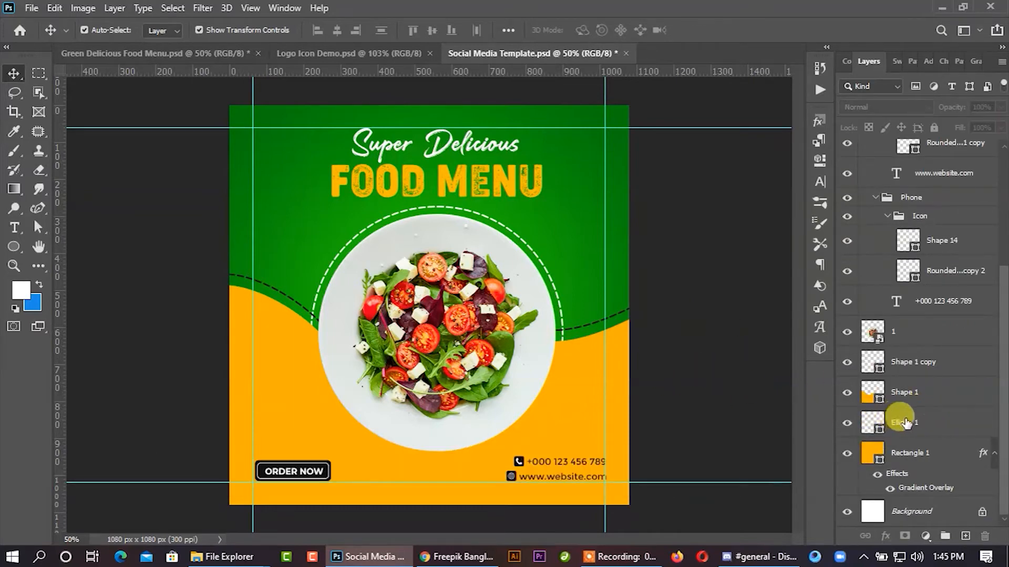
{"action": "left_click", "coordinate": [899, 332]}
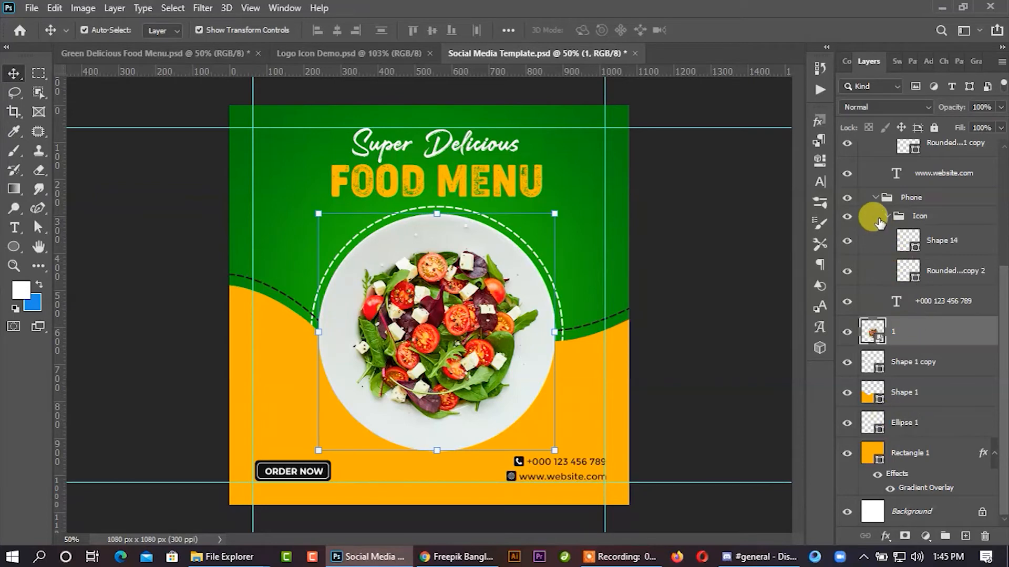
{"action": "left_click", "coordinate": [876, 198]}
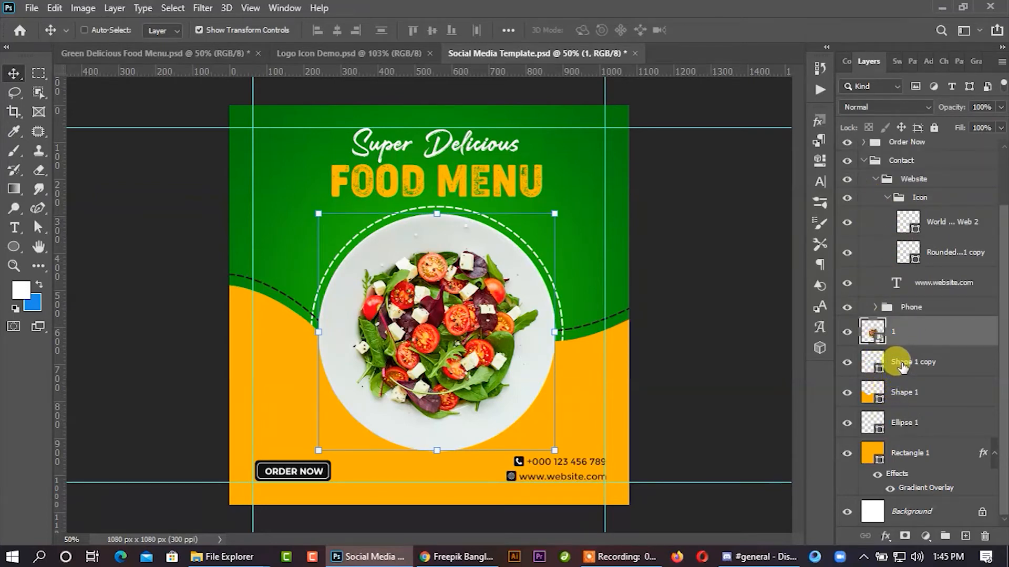
Add the dashed circle Ellipse 1 to the selection and nudge it slightly down together with the plate image, away from the title.
{"action": "left_click", "coordinate": [903, 428], "text": "ctrl"}
{"action": "key", "text": "Down"}
{"action": "key", "text": "Down"}
{"action": "key", "text": "Down"}
{"action": "key", "text": "Down"}
{"action": "key", "text": "Down"}
{"action": "key", "text": "Down"}
{"action": "key", "text": "Down"}
{"action": "key", "text": "Down"}
{"action": "key", "text": "Down"}
{"action": "key", "text": "Down"}
{"action": "key", "text": "Down"}
{"action": "key", "text": "Down"}
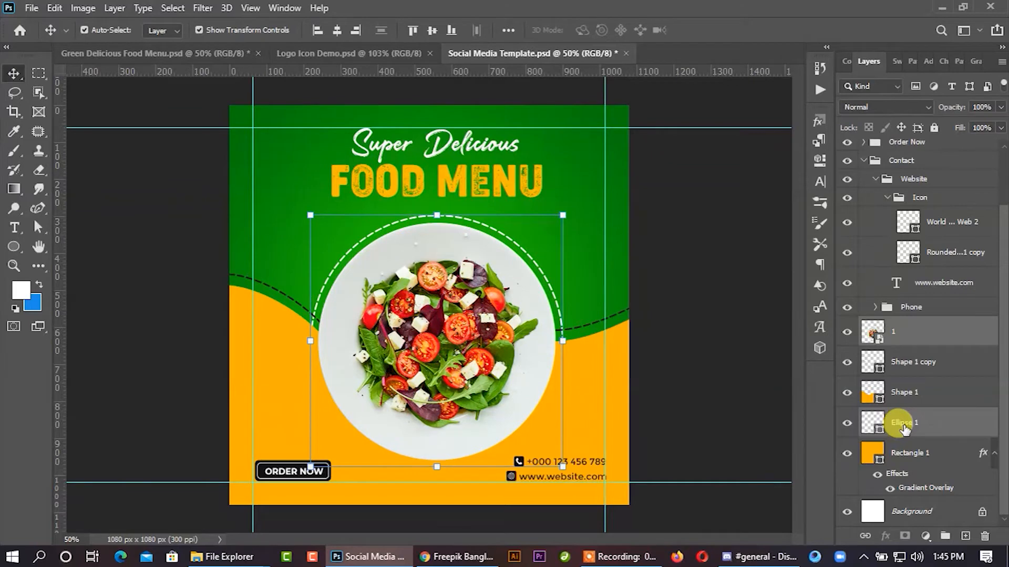
{"action": "left_click", "coordinate": [689, 344]}
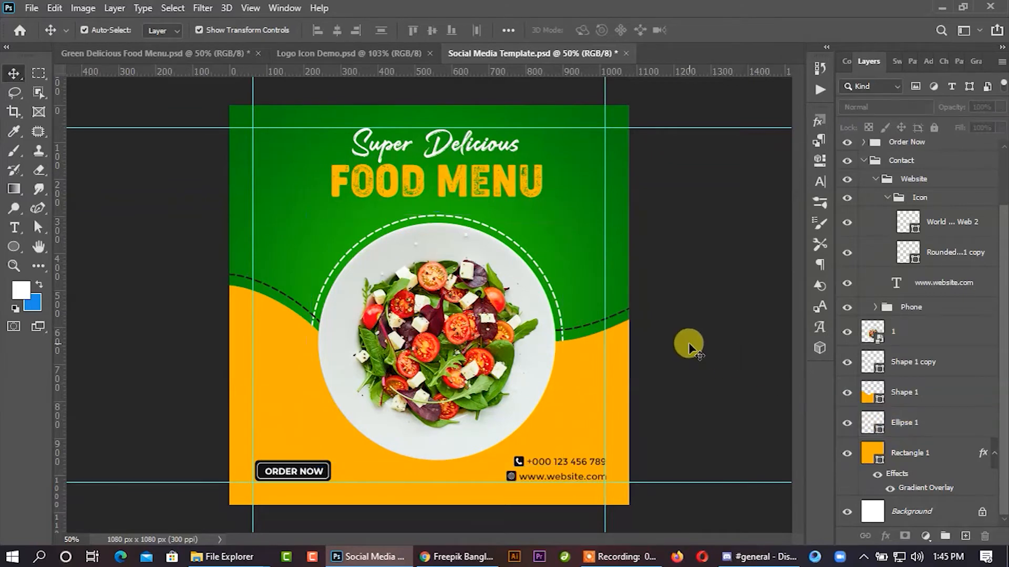
Add a new layer and stamp a #ffb000 orange halftone dot pattern on it in the artwork's upper-left corner with the Brush tool.
{"action": "left_click", "coordinate": [15, 153]}
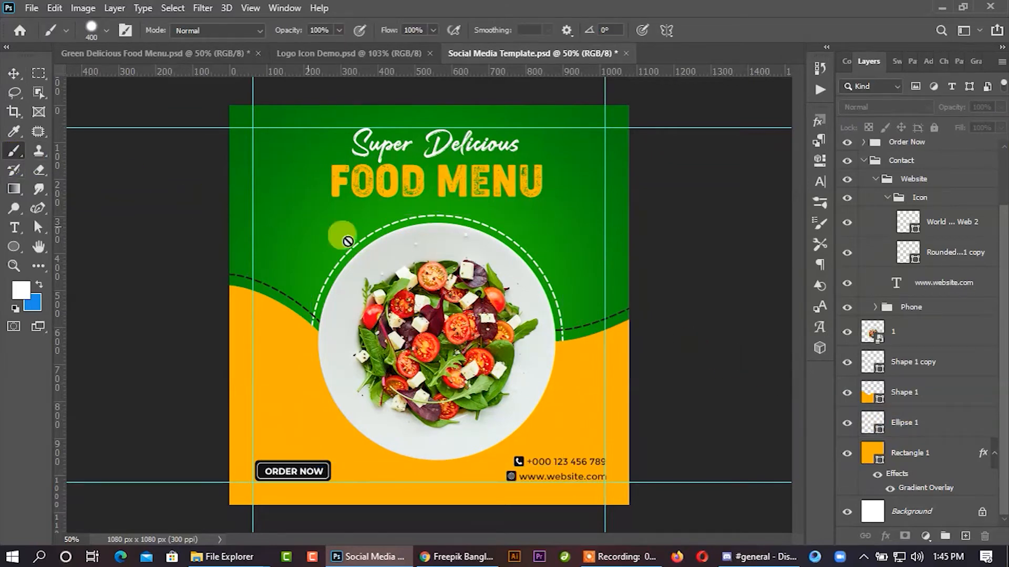
{"action": "left_click", "coordinate": [965, 536]}
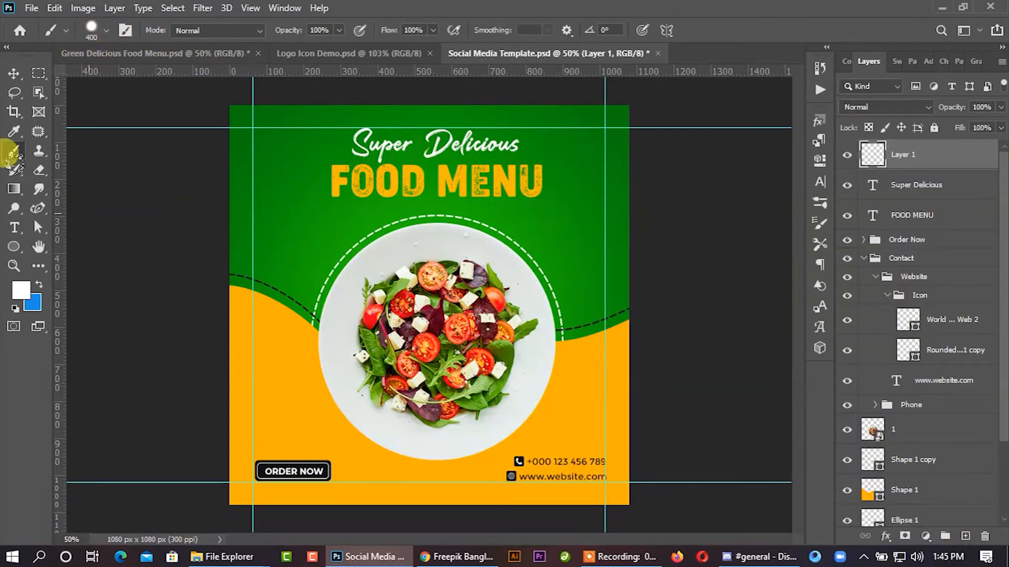
{"action": "left_click", "coordinate": [20, 297]}
{"action": "left_click", "coordinate": [265, 353]}
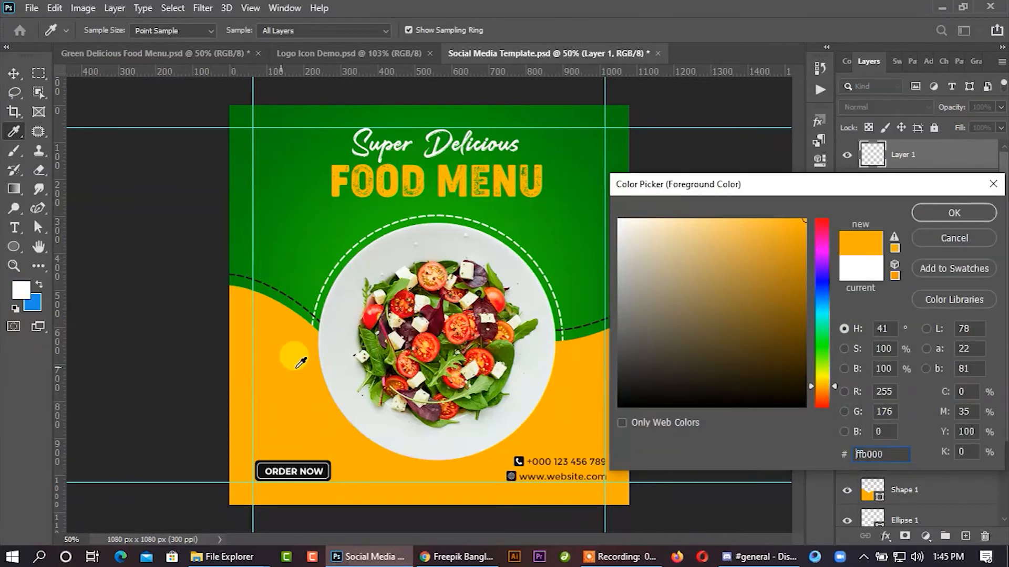
{"action": "left_click", "coordinate": [948, 212]}
{"action": "key", "text": "b"}
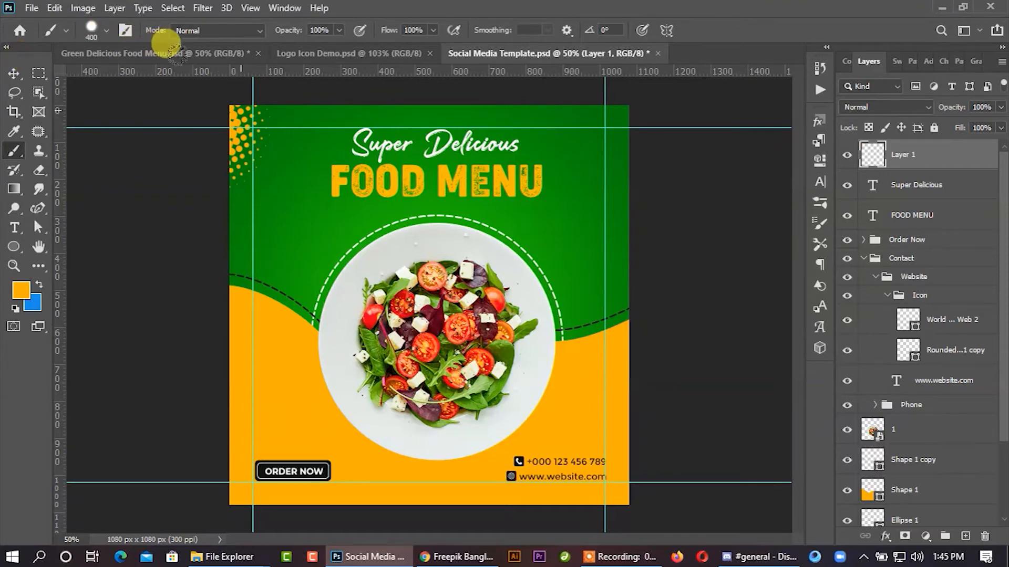
Nudge the halftone pattern on Layer 1 slightly upward so it extends just past the artwork's upper edge.
{"action": "left_click", "coordinate": [14, 73]}
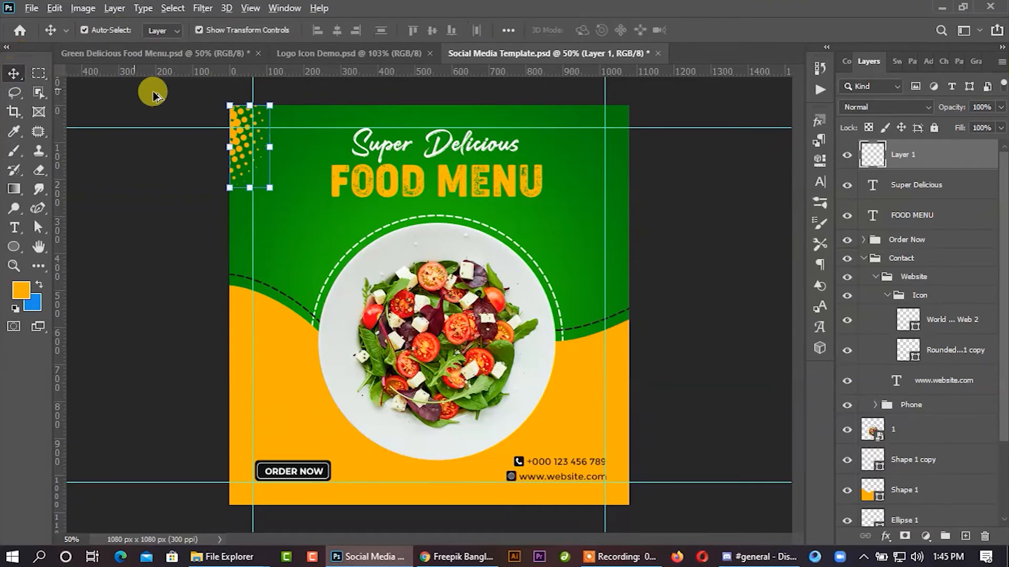
{"action": "scroll", "coordinate": [207, 86], "scroll_direction": "up", "scroll_amount": 3}
{"action": "key", "text": "Up"}
{"action": "key", "text": "Up"}
{"action": "key", "text": "Up"}
{"action": "key", "text": "Up"}
{"action": "key", "text": "Up"}
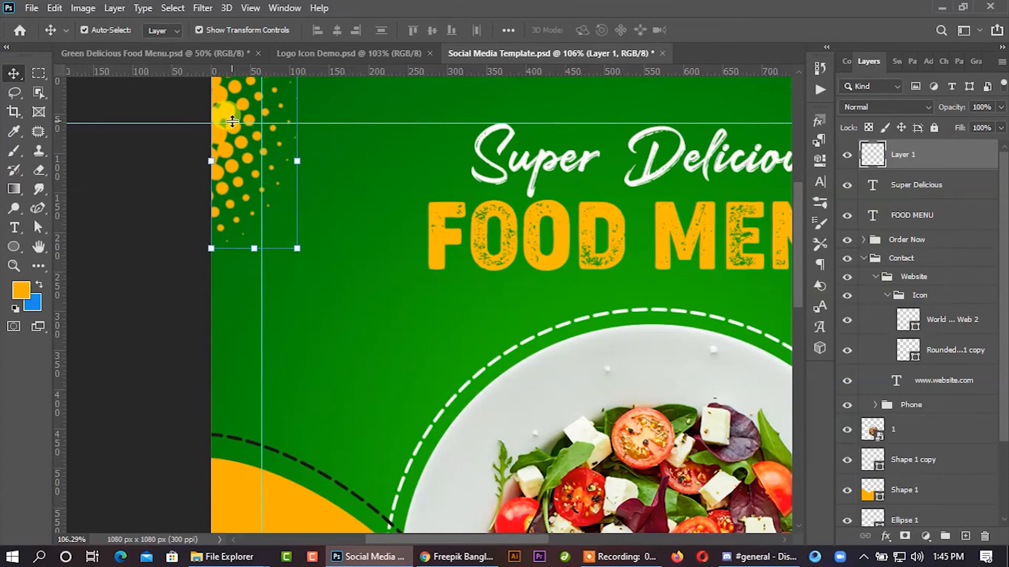
{"action": "key", "text": "Up"}
{"action": "key", "text": "Up"}
{"action": "key", "text": "Up"}
{"action": "key", "text": "Up"}
{"action": "scroll", "coordinate": [169, 135], "scroll_direction": "down", "scroll_amount": 2}
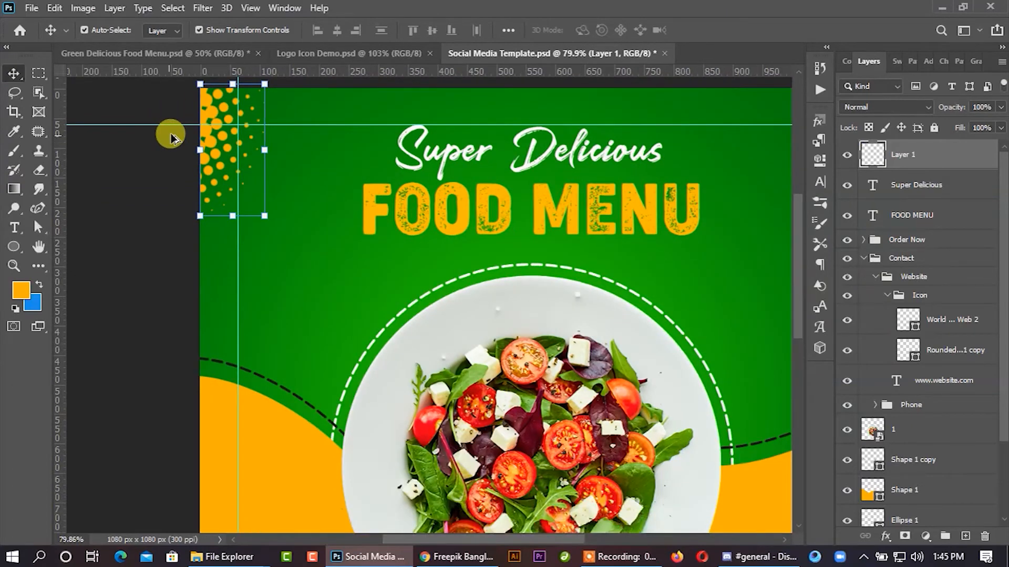
Duplicate the halftone pattern and move the copy into the artwork's upper-right corner, aligned with the original's height.
{"action": "left_click_drag", "start_coordinate": [209, 142], "coordinate": [279, 159]}
{"action": "key", "text": "ctrl+t"}
{"action": "scroll", "coordinate": [266, 157], "scroll_direction": "down", "scroll_amount": 2}
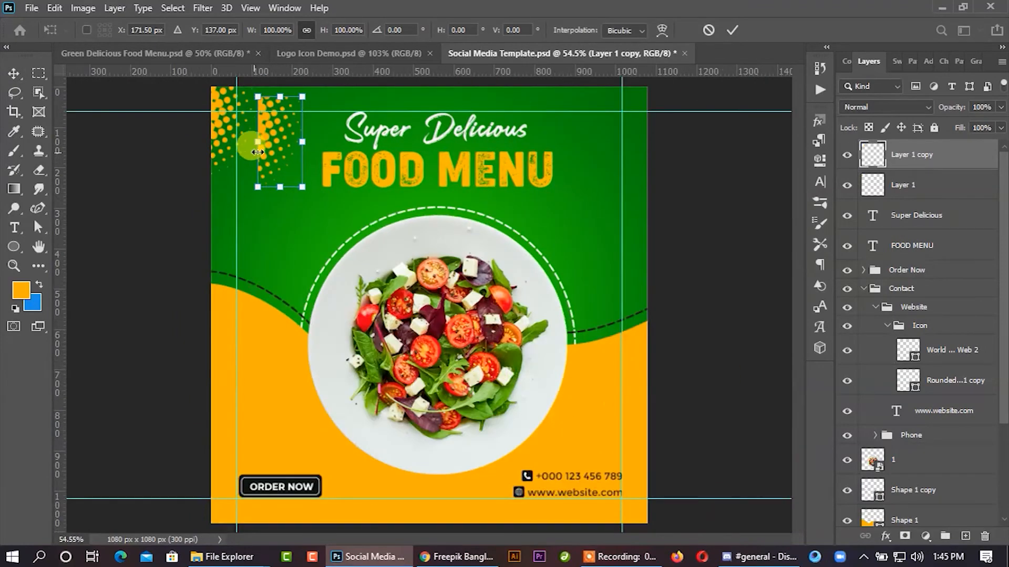
{"action": "left_click_drag", "start_coordinate": [279, 137], "coordinate": [626, 125]}
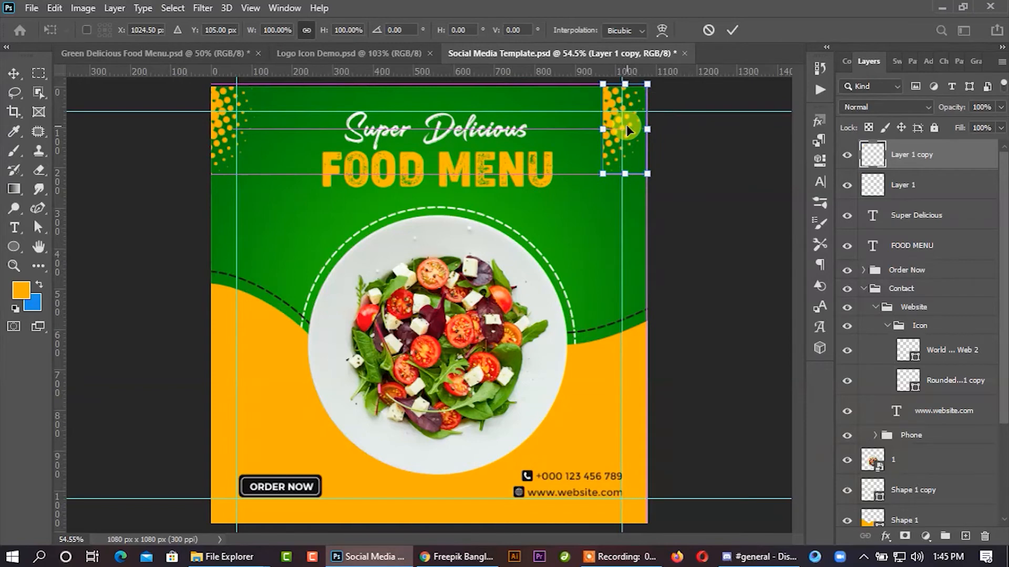
Flip the halftone copy in the upper-right corner horizontally and apply the transformation.
{"action": "right_click", "coordinate": [632, 122]}
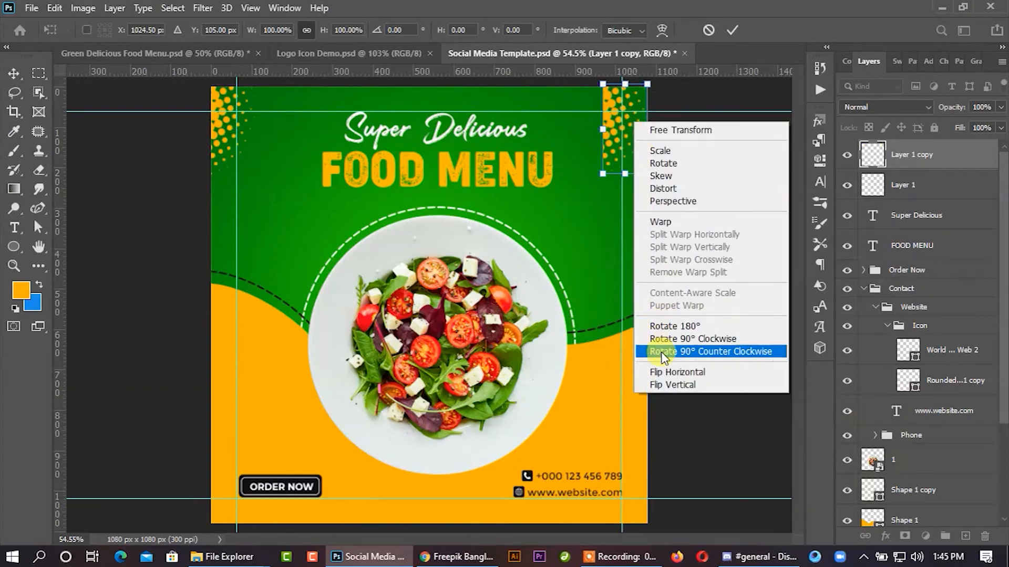
{"action": "left_click", "coordinate": [664, 372]}
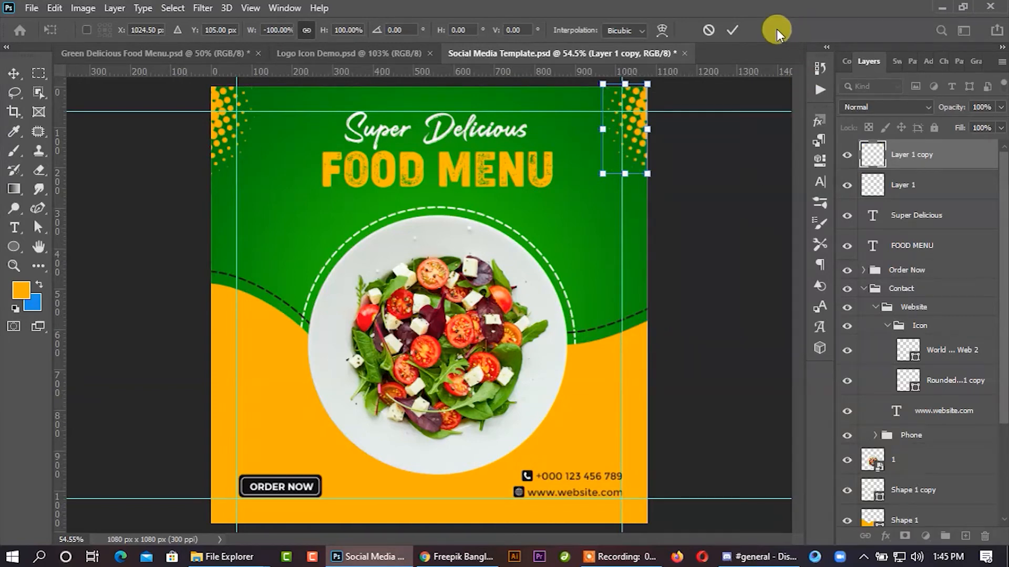
{"action": "left_click", "coordinate": [732, 30]}
{"action": "left_click", "coordinate": [686, 192]}
{"action": "scroll", "coordinate": [595, 150], "scroll_direction": "down", "scroll_amount": 2}
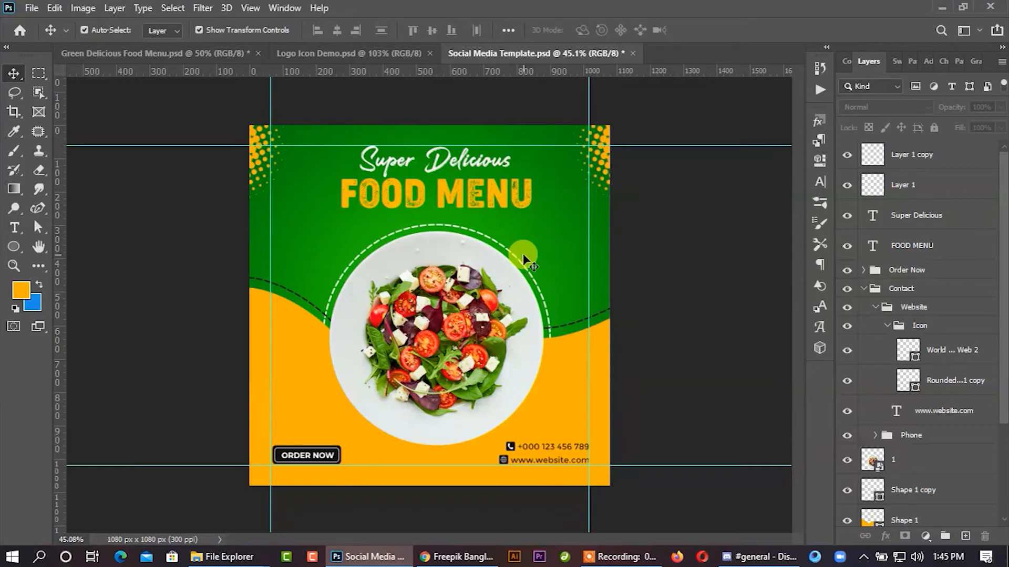
Copy the complete 50% Off badge group from Logo Icon Demo.psd into the template, placing it over the plate's right edge.
{"action": "left_click", "coordinate": [351, 54]}
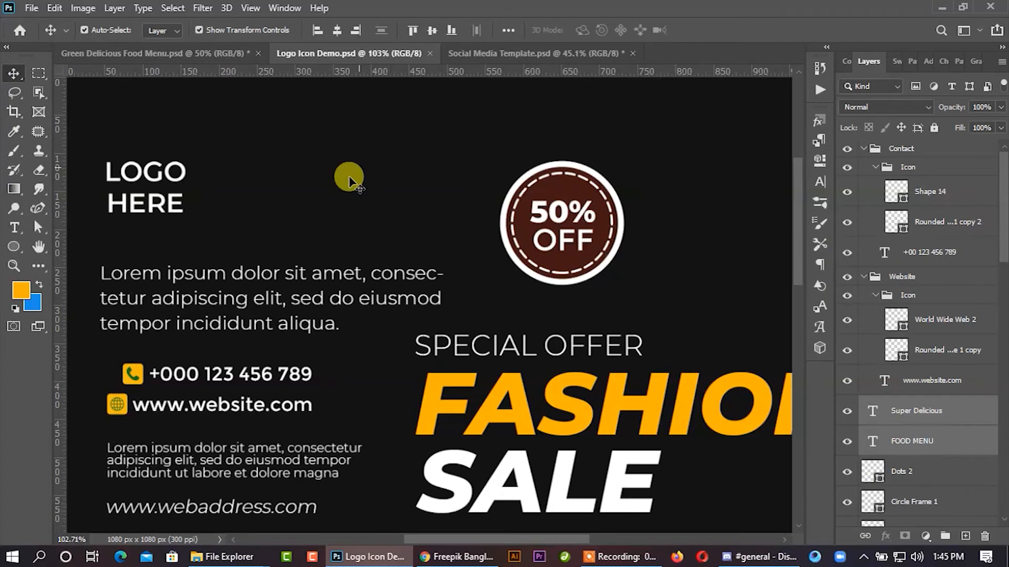
{"action": "left_click", "coordinate": [525, 222]}
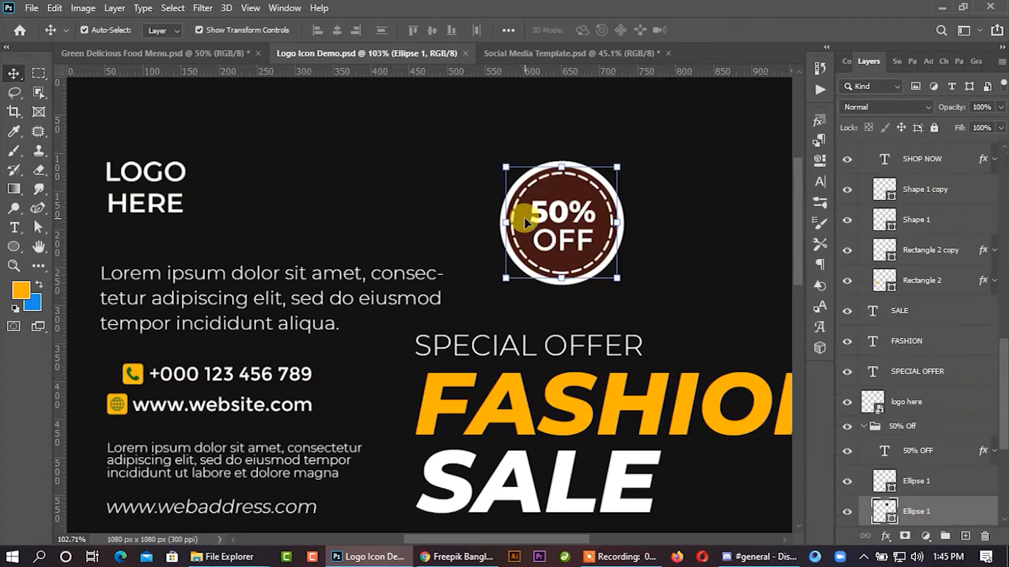
{"action": "left_click", "coordinate": [899, 426]}
{"action": "scroll", "coordinate": [912, 449], "scroll_direction": "down", "scroll_amount": 3}
{"action": "left_click", "coordinate": [913, 449], "text": "shift"}
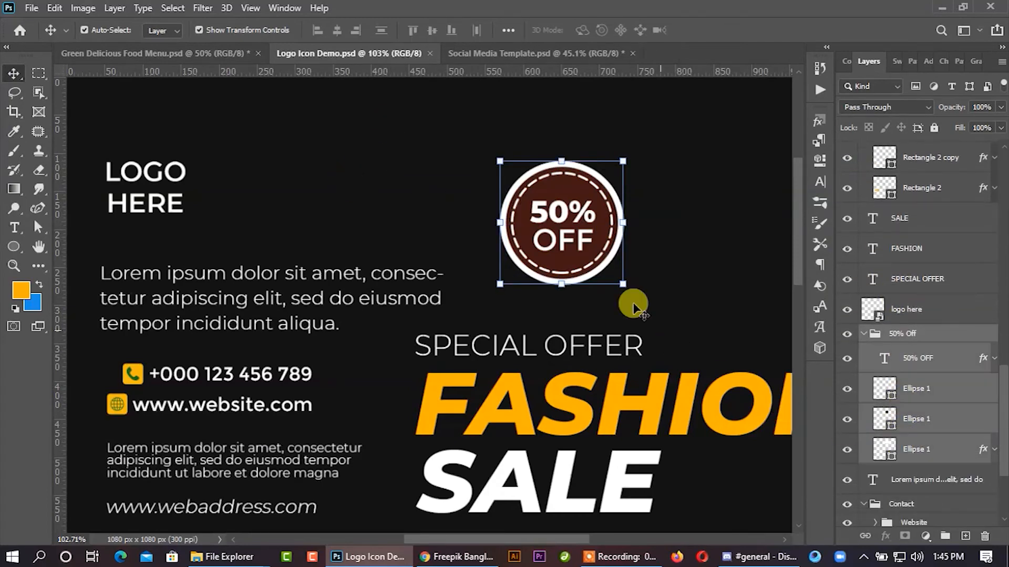
{"action": "left_click_drag", "start_coordinate": [570, 231], "coordinate": [546, 336]}
Shift the 50% Off badge about 12 px right and 19 px down at the plate's edge, keeping its size at 100%.
{"action": "key", "text": "ctrl+t"}
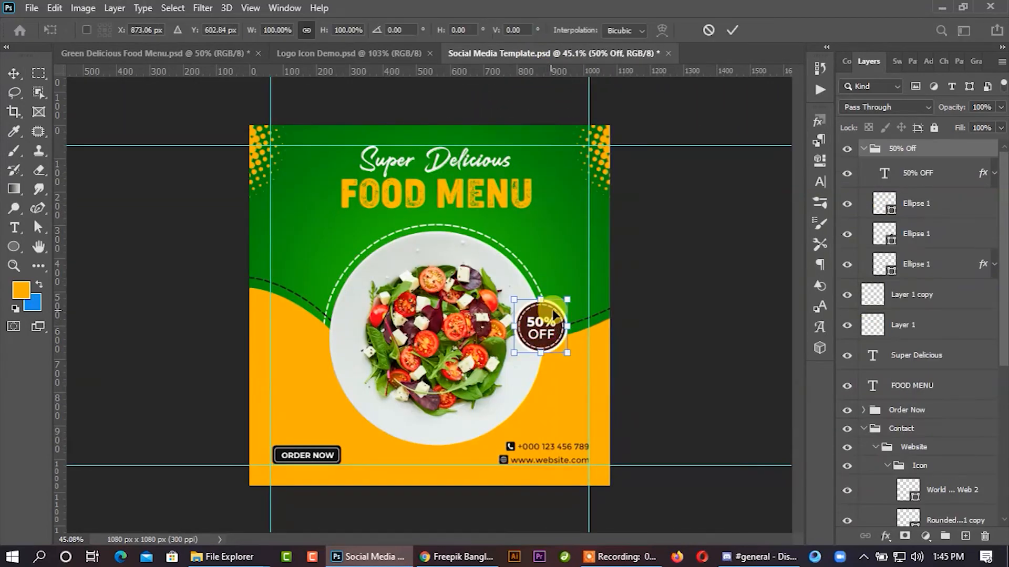
{"action": "scroll", "coordinate": [565, 298], "scroll_direction": "up", "scroll_amount": 3}
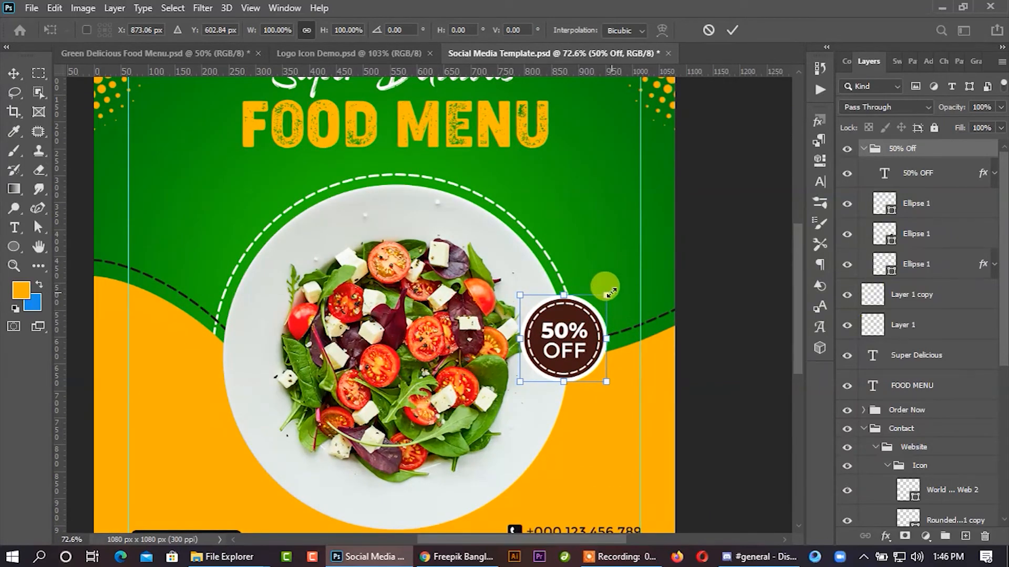
{"action": "left_click_drag", "start_coordinate": [577, 341], "coordinate": [584, 349]}
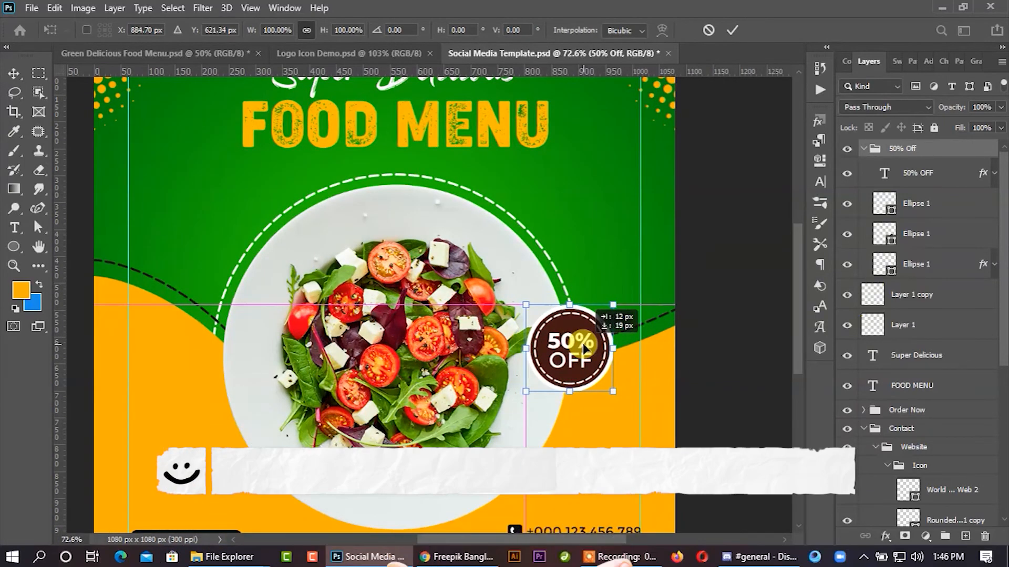
{"action": "left_click", "coordinate": [730, 32]}
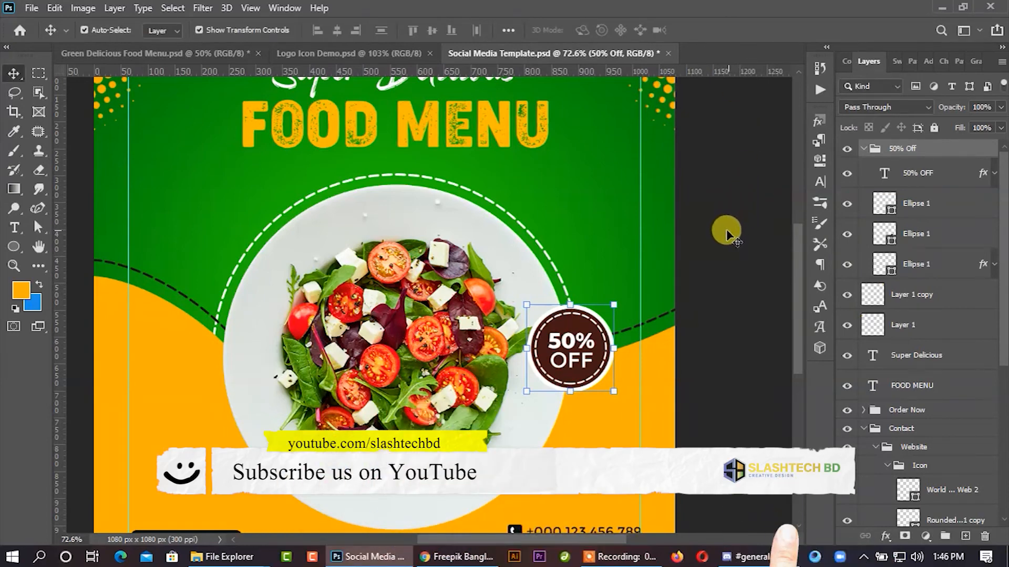
{"action": "left_click", "coordinate": [705, 255]}
Recolour the 50% Off badge's brown inner circle with the green sampled from the template's background.
{"action": "left_click", "coordinate": [582, 325]}
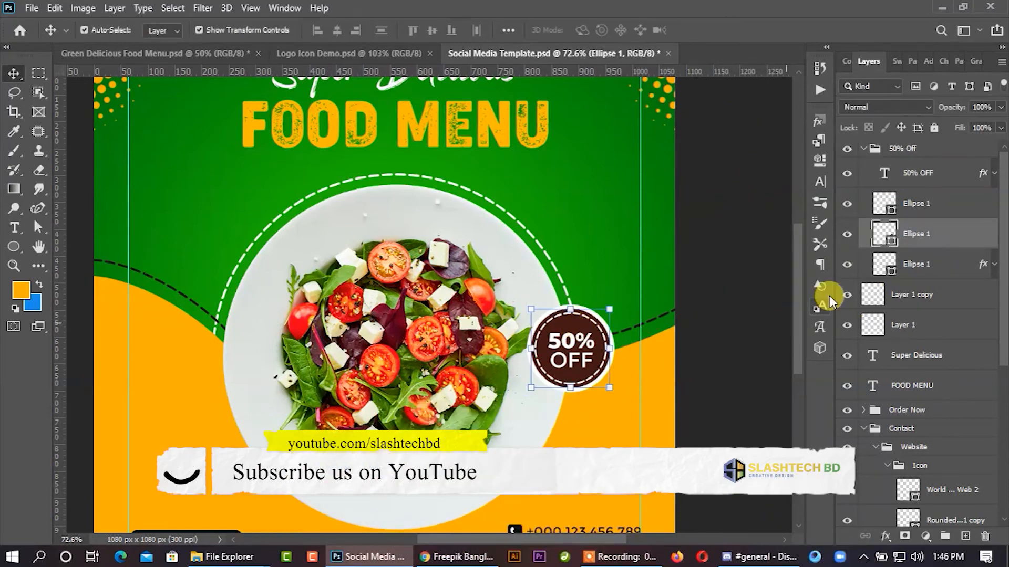
{"action": "double_click", "coordinate": [887, 243]}
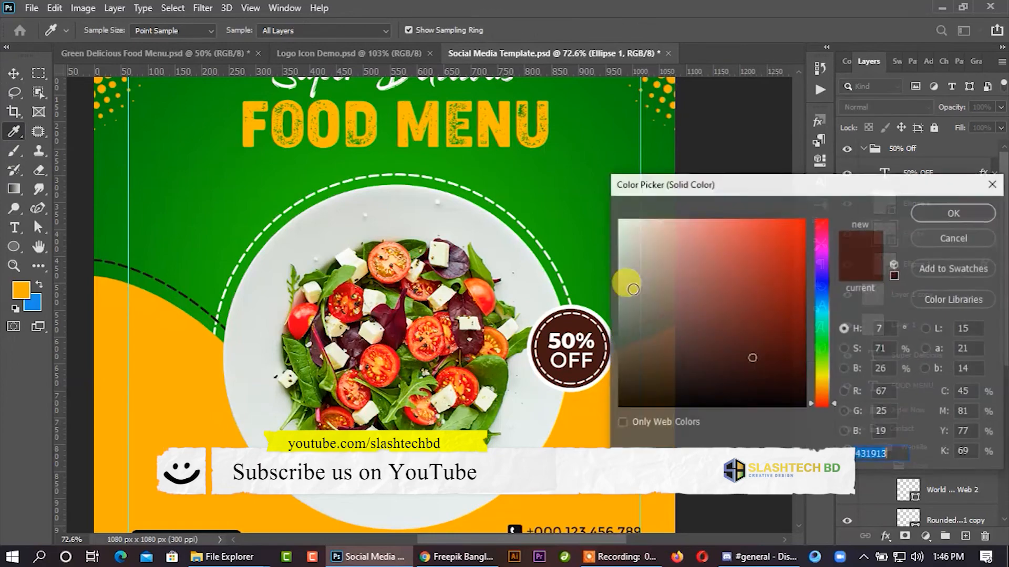
{"action": "left_click", "coordinate": [597, 277]}
{"action": "left_click", "coordinate": [951, 214]}
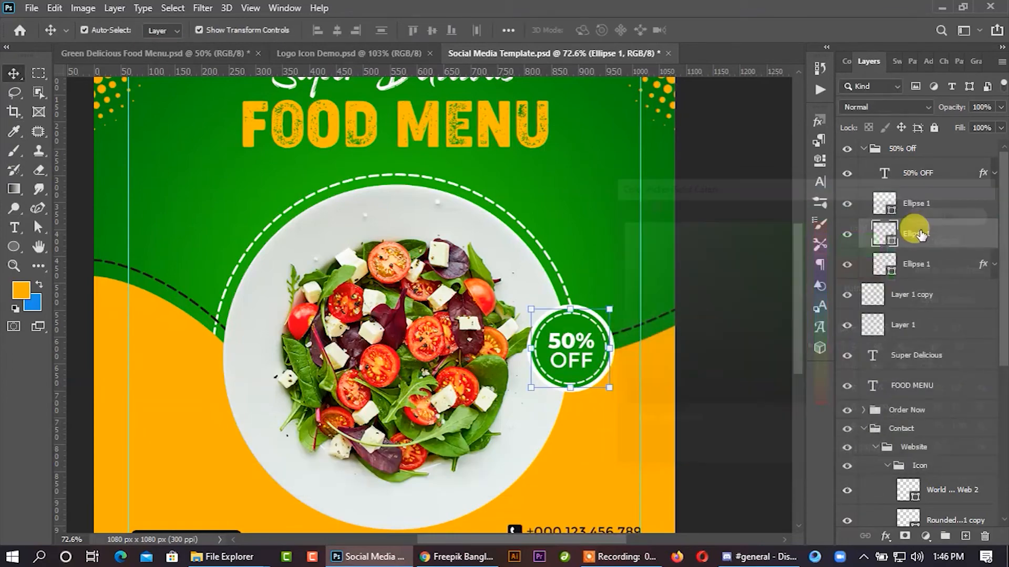
{"action": "key", "text": "ctrl+0"}
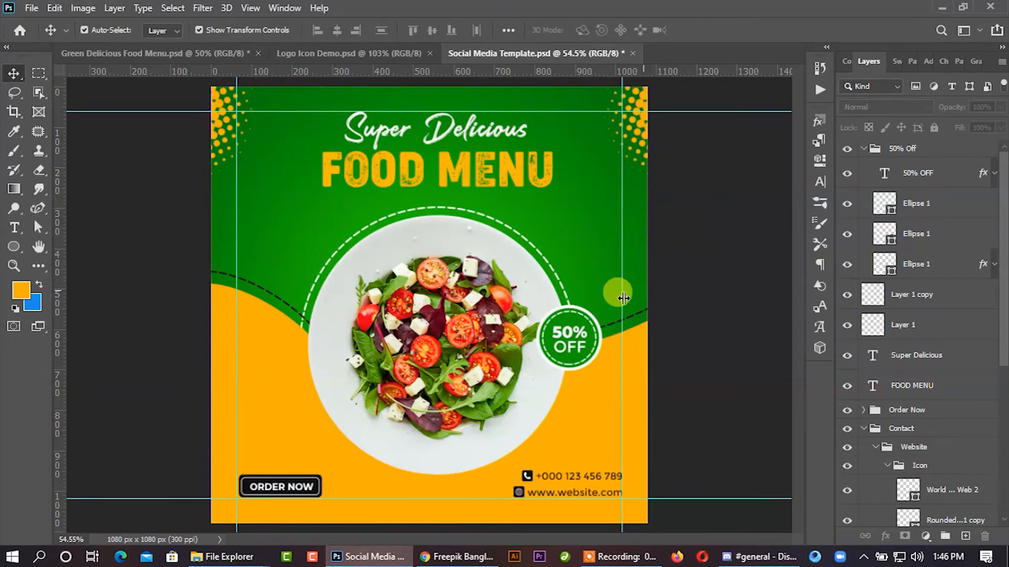
Copy the LOGO HERE placeholder from Logo Icon Demo.psd into the template, aligning it with the upper-left guide corner.
{"action": "left_click", "coordinate": [383, 54]}
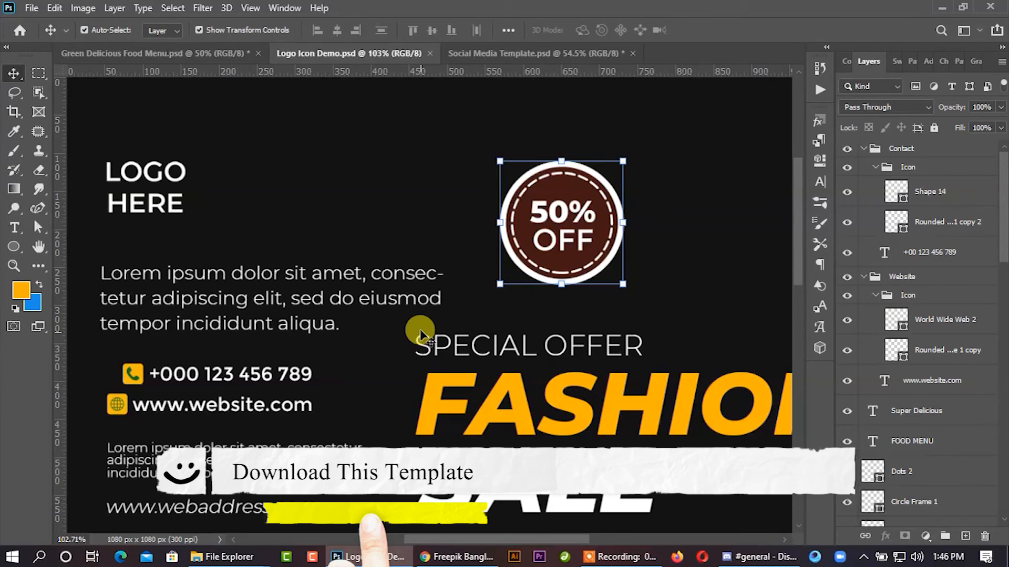
{"action": "left_click", "coordinate": [124, 175]}
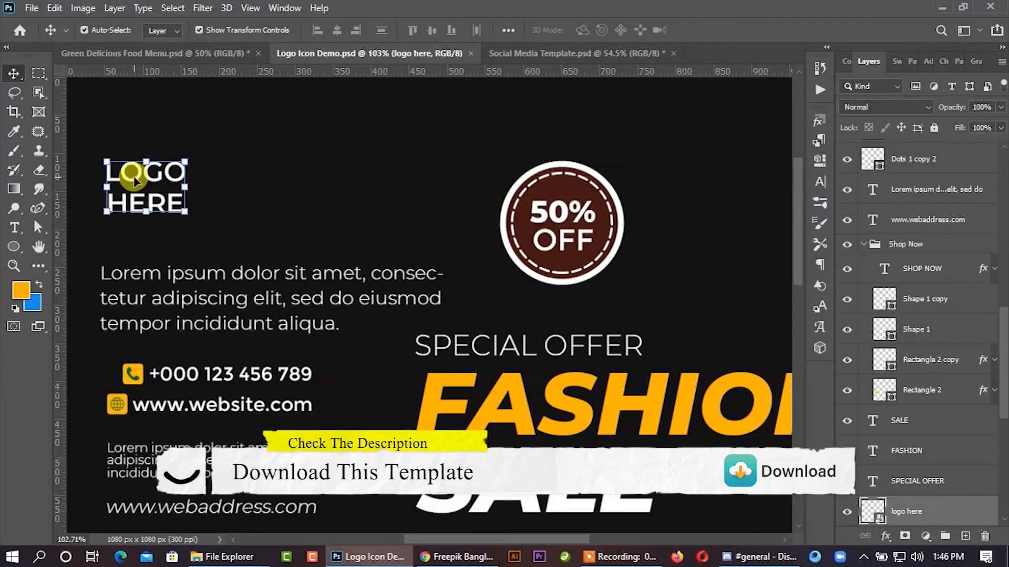
{"action": "left_click_drag", "start_coordinate": [136, 181], "coordinate": [459, 85]}
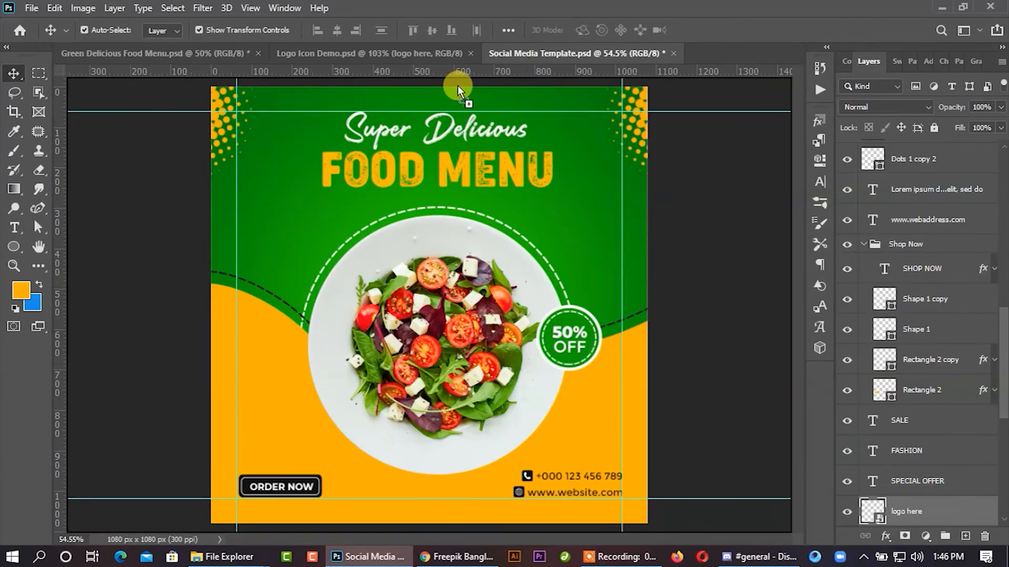
{"action": "mouse_move", "coordinate": [254, 119]}
{"action": "left_mouse_down"}
{"action": "mouse_move", "coordinate": [250, 127]}
{"action": "mouse_move", "coordinate": [255, 109]}
{"action": "left_mouse_up"}
{"action": "scroll", "coordinate": [256, 118], "scroll_direction": "up", "scroll_amount": 4}
{"action": "scroll", "coordinate": [244, 147], "scroll_direction": "down", "scroll_amount": 3}
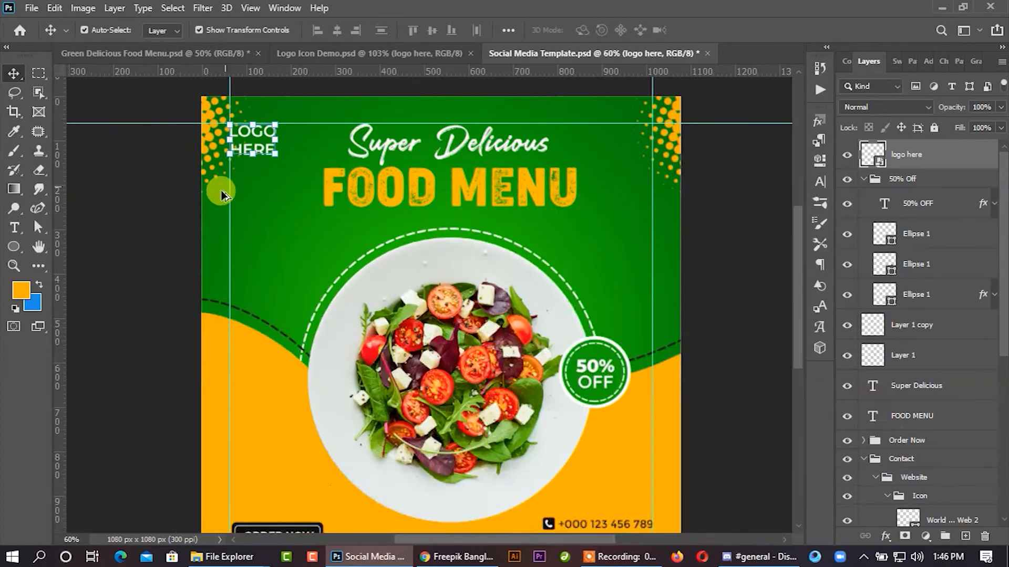
{"action": "left_click", "coordinate": [103, 218]}
Copy the white dot grid Dots 1 copy 2 from Logo Icon Demo.psd onto the template's right edge, above the 50% Off badge.
{"action": "left_click", "coordinate": [418, 60]}
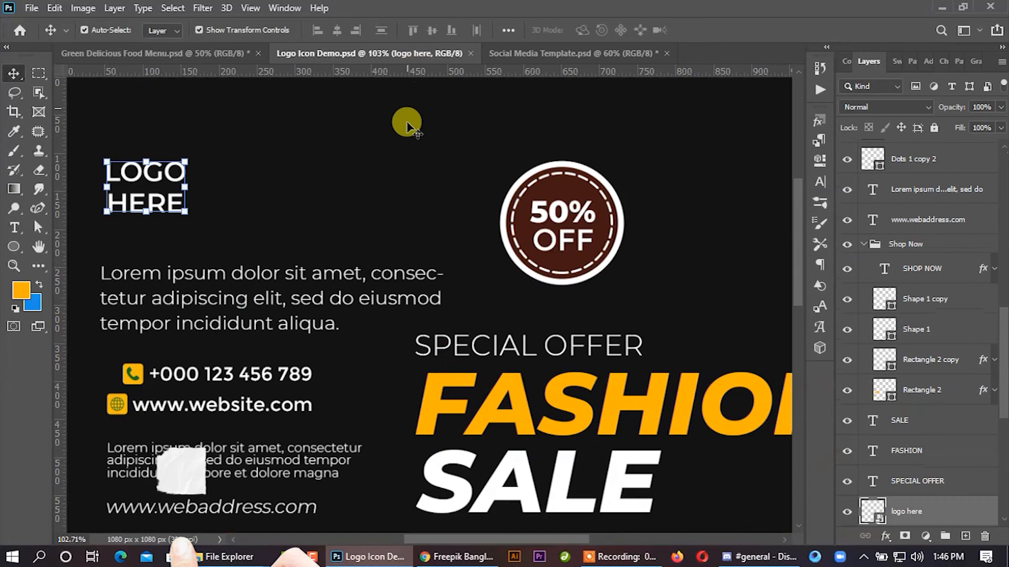
{"action": "scroll", "coordinate": [350, 226], "scroll_direction": "down", "scroll_amount": 3}
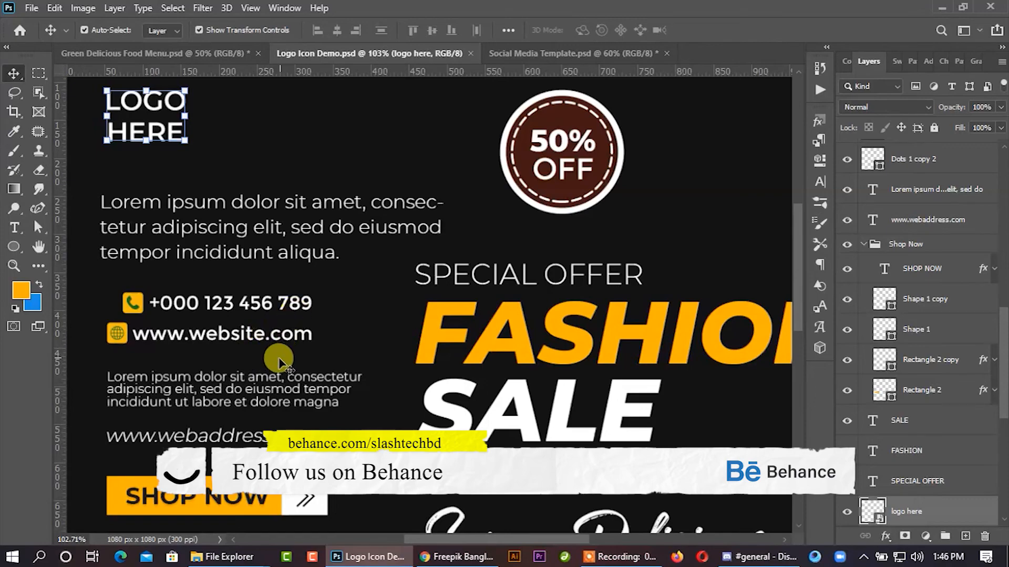
{"action": "scroll", "coordinate": [271, 362], "scroll_direction": "down", "scroll_amount": 5}
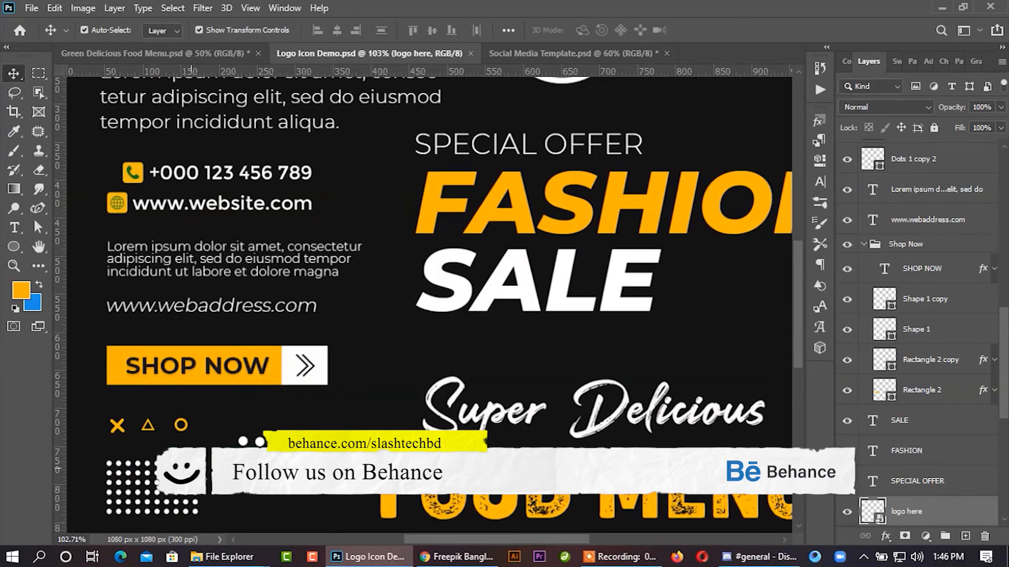
{"action": "left_click_drag", "start_coordinate": [195, 464], "coordinate": [589, 301]}
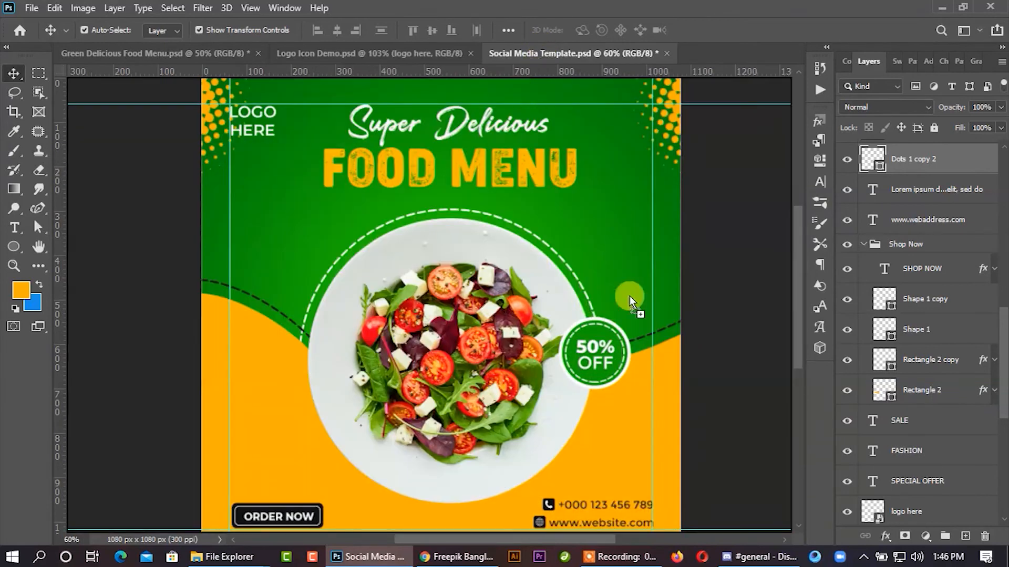
{"action": "left_click_drag", "start_coordinate": [683, 242], "coordinate": [683, 241]}
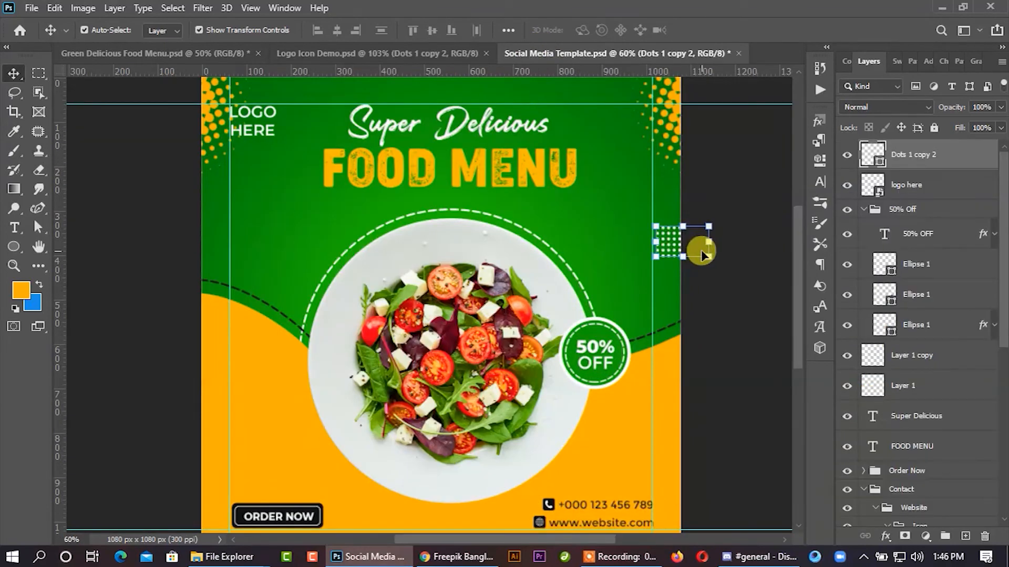
Nudge the white dot grid left so more of it lies inside the artwork's right edge, and deselect it.
{"action": "key", "text": "Left"}
{"action": "key", "text": "Left"}
{"action": "key", "text": "Left"}
{"action": "key", "text": "Left"}
{"action": "key", "text": "Left"}
{"action": "key", "text": "Left"}
{"action": "key", "text": "Left"}
{"action": "key", "text": "Left"}
{"action": "key", "text": "Left"}
{"action": "key", "text": "Left"}
{"action": "key", "text": "Left"}
{"action": "key", "text": "Left"}
{"action": "key", "text": "Left"}
{"action": "key", "text": "Left"}
{"action": "key", "text": "Left"}
{"action": "key", "text": "Left"}
{"action": "key", "text": "Left"}
{"action": "key", "text": "Left"}
{"action": "key", "text": "Left"}
{"action": "key", "text": "Left"}
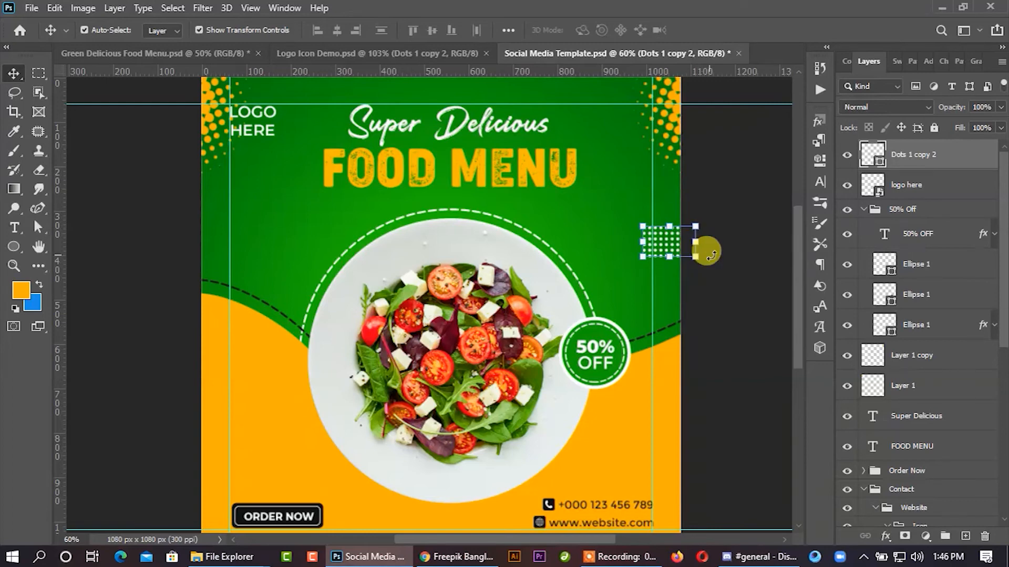
{"action": "left_click", "coordinate": [720, 285]}
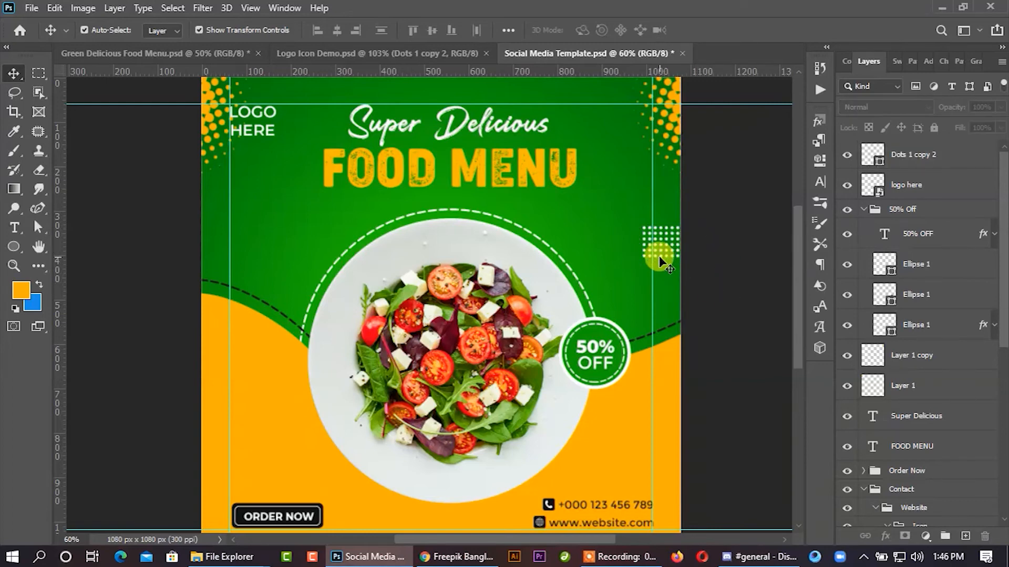
Duplicate the white dot grid onto the artwork's left edge, above the ORDER NOW button, partly overhanging the canvas, and deselect it.
{"action": "left_click_drag", "start_coordinate": [660, 254], "coordinate": [197, 483]}
{"action": "scroll", "coordinate": [200, 478], "scroll_direction": "up", "scroll_amount": 3}
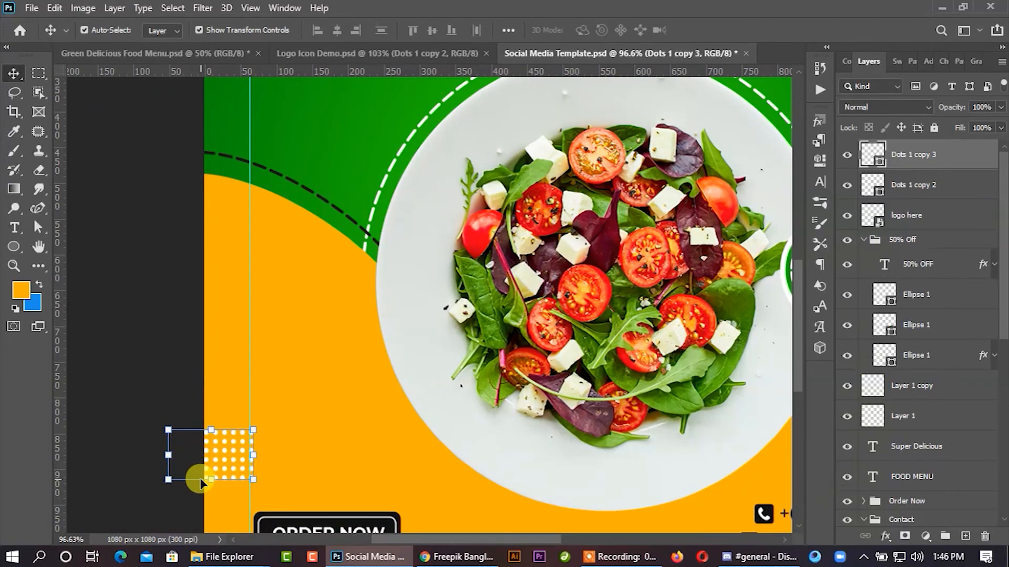
{"action": "scroll", "coordinate": [241, 412], "scroll_direction": "down", "scroll_amount": 4}
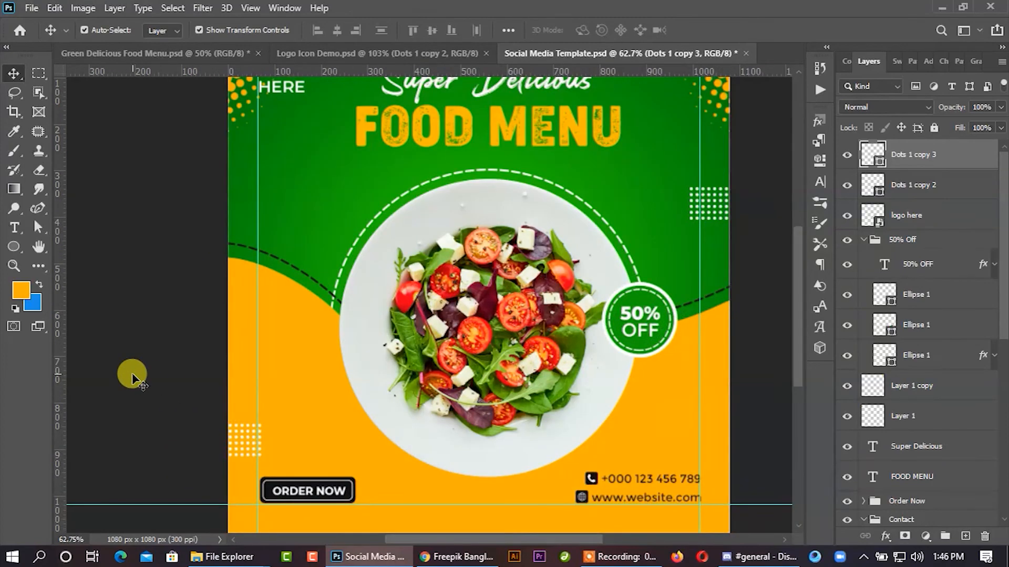
{"action": "left_click", "coordinate": [135, 376]}
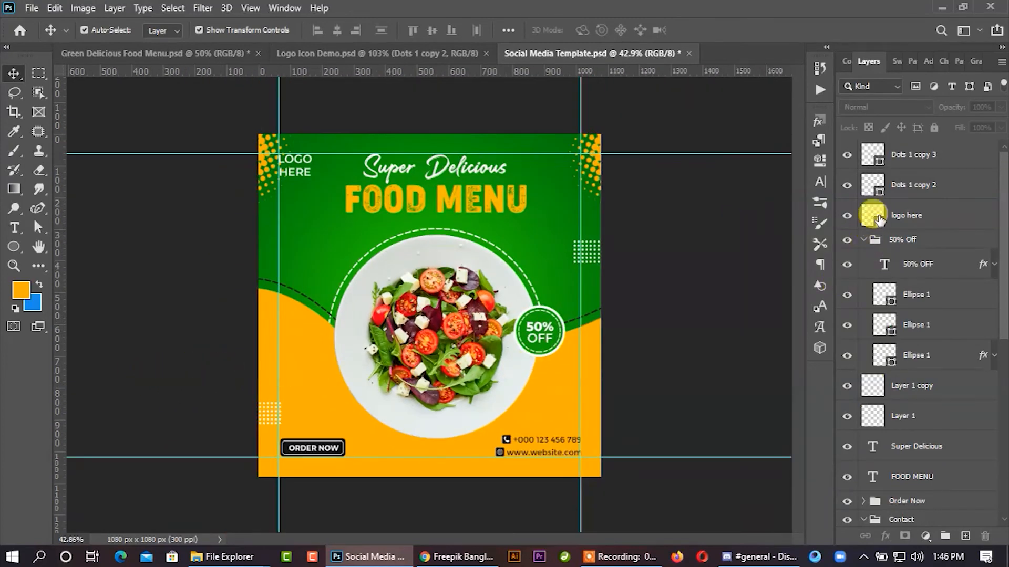
{"action": "left_click", "coordinate": [907, 164]}
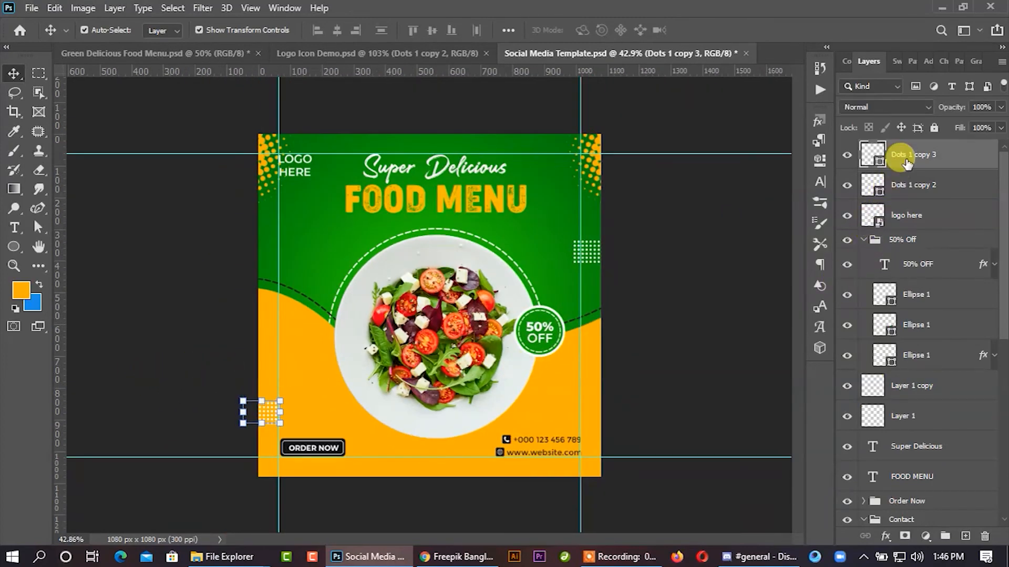
{"action": "left_click", "coordinate": [689, 261]}
Copy the orange X shape from Logo Icon Demo.psd into the template, placing it on the green area left of the plate.
{"action": "left_click", "coordinate": [414, 55]}
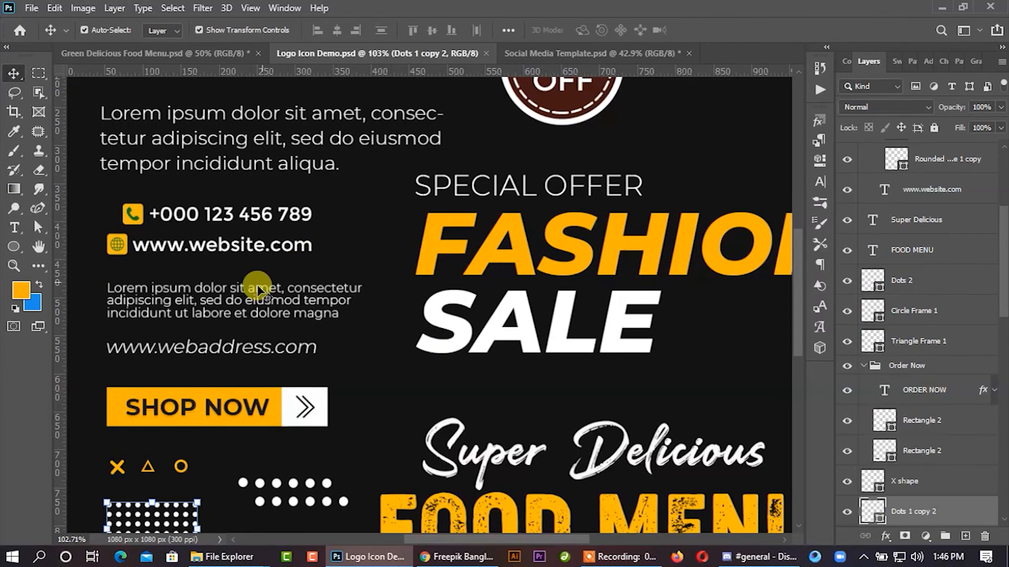
{"action": "left_click_drag", "start_coordinate": [117, 467], "coordinate": [412, 166]}
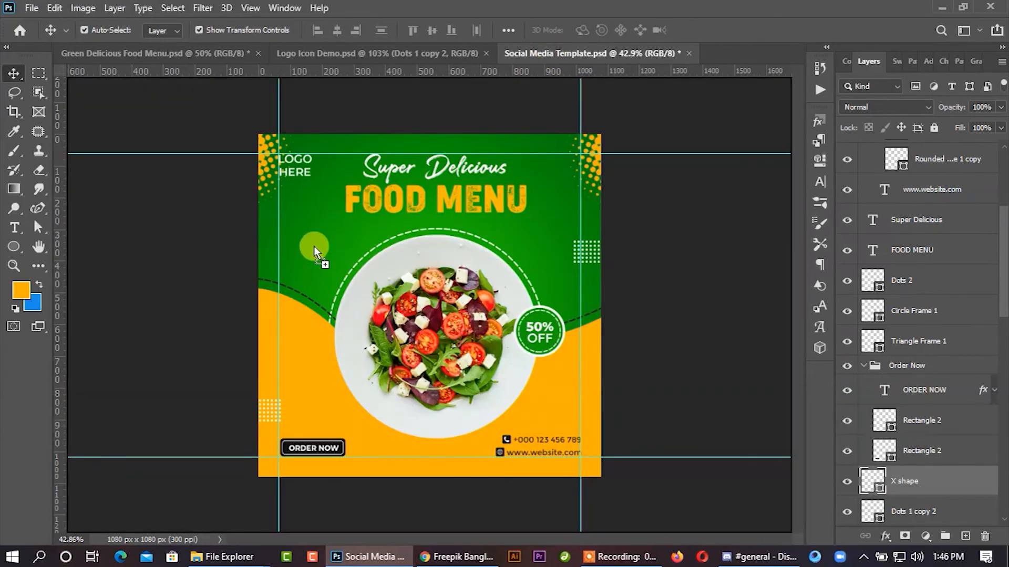
{"action": "left_click_drag", "start_coordinate": [314, 246], "coordinate": [313, 251]}
{"action": "scroll", "coordinate": [291, 221], "scroll_direction": "up", "scroll_amount": 5}
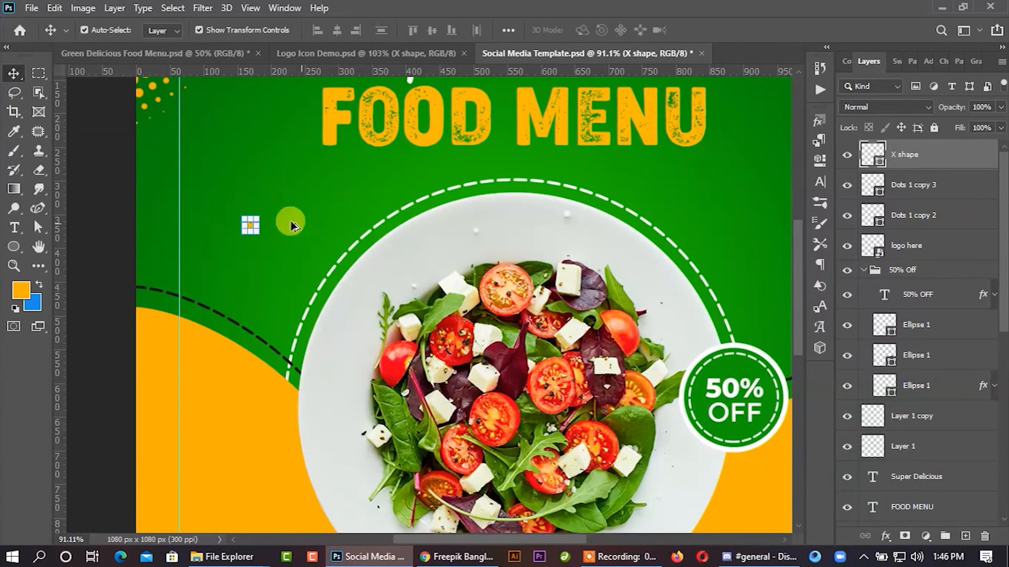
Rotate the orange X shape to a slight tilt, apply the transformation and deselect it.
{"action": "key", "text": "ctrl+t"}
{"action": "left_click_drag", "start_coordinate": [267, 219], "coordinate": [345, 218]}
{"action": "left_click", "coordinate": [732, 31]}
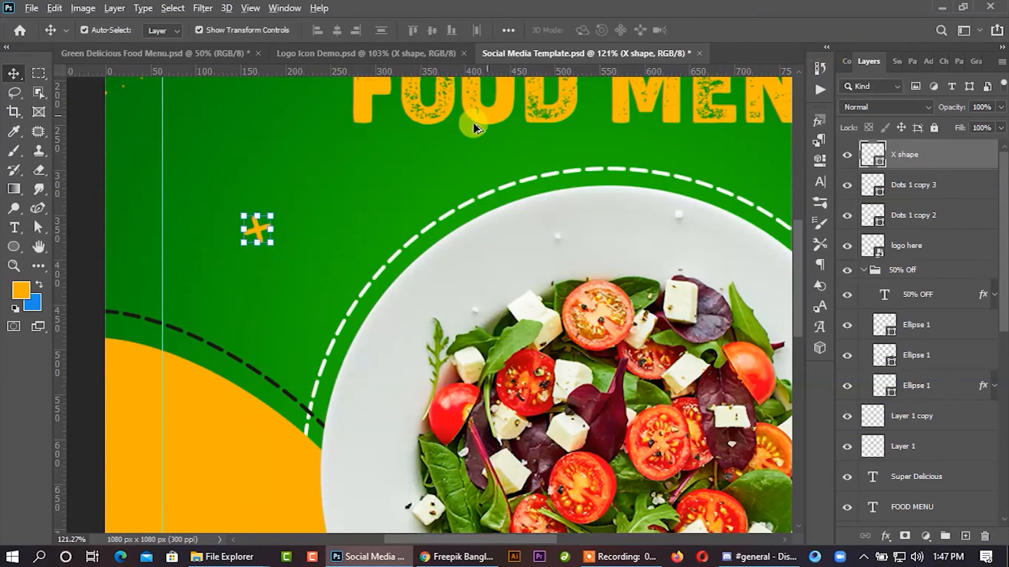
{"action": "scroll", "coordinate": [237, 225], "scroll_direction": "down", "scroll_amount": 5}
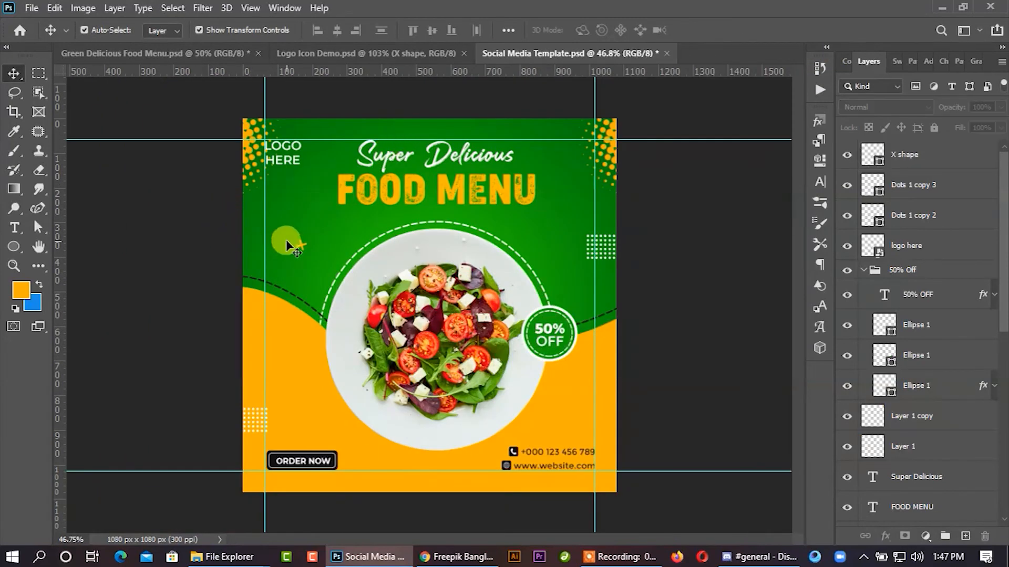
Duplicate the X shape onto the orange area above the phone number and recolour the copy white.
{"action": "left_click_drag", "start_coordinate": [301, 245], "coordinate": [567, 418]}
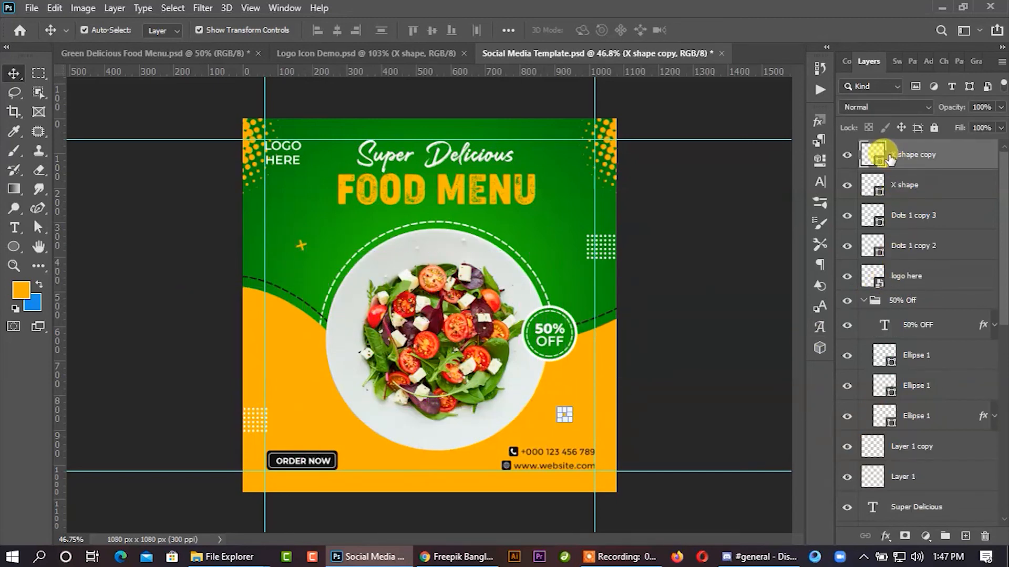
{"action": "double_click", "coordinate": [876, 159]}
{"action": "left_click_drag", "start_coordinate": [655, 255], "coordinate": [585, 195]}
{"action": "left_click", "coordinate": [944, 215]}
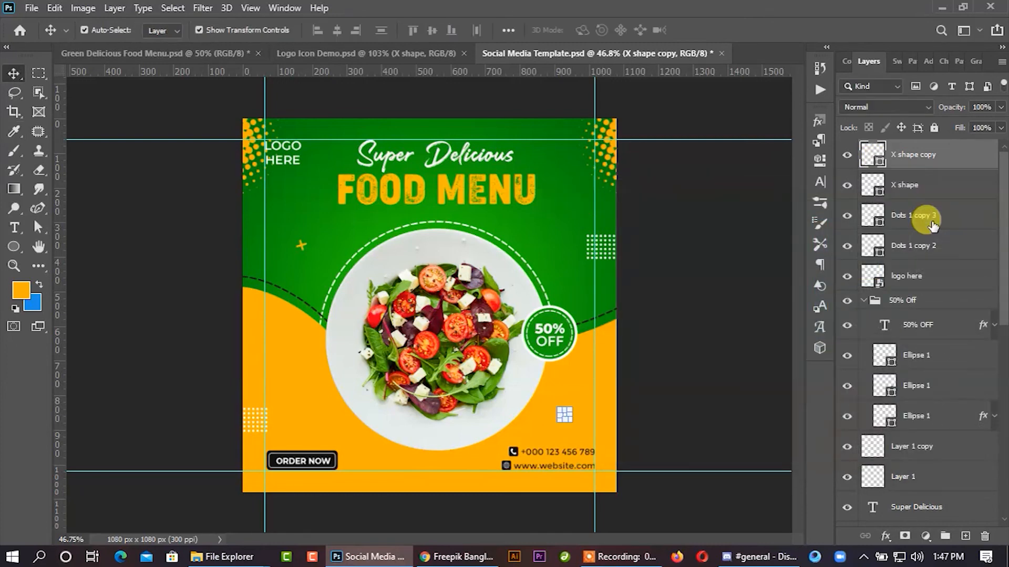
{"action": "left_click", "coordinate": [721, 291]}
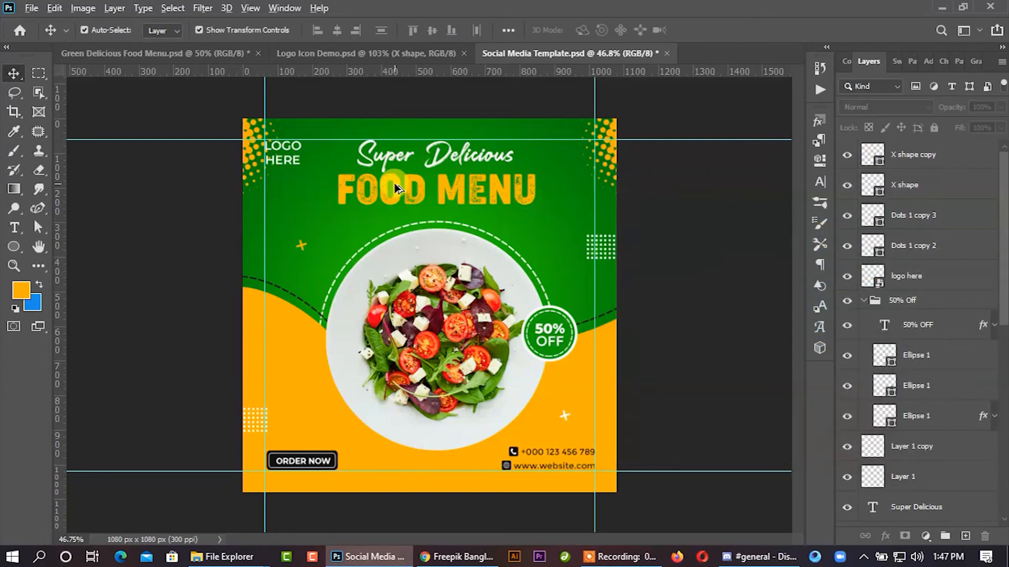
{"action": "scroll", "coordinate": [391, 178], "scroll_direction": "down", "scroll_amount": 4}
{"action": "scroll", "coordinate": [457, 284], "scroll_direction": "up", "scroll_amount": 1}
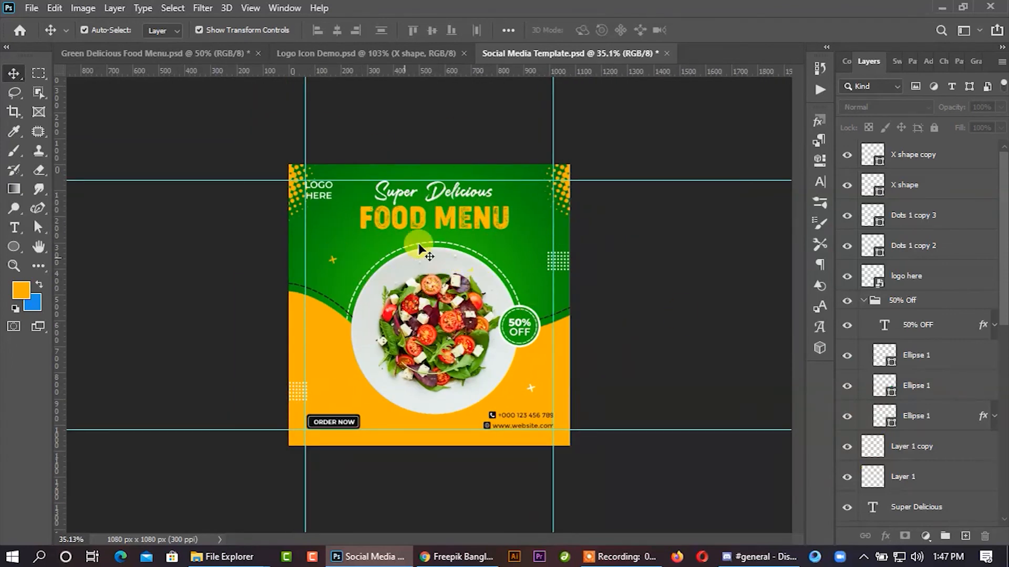
{"action": "scroll", "coordinate": [444, 281], "scroll_direction": "up", "scroll_amount": 2}
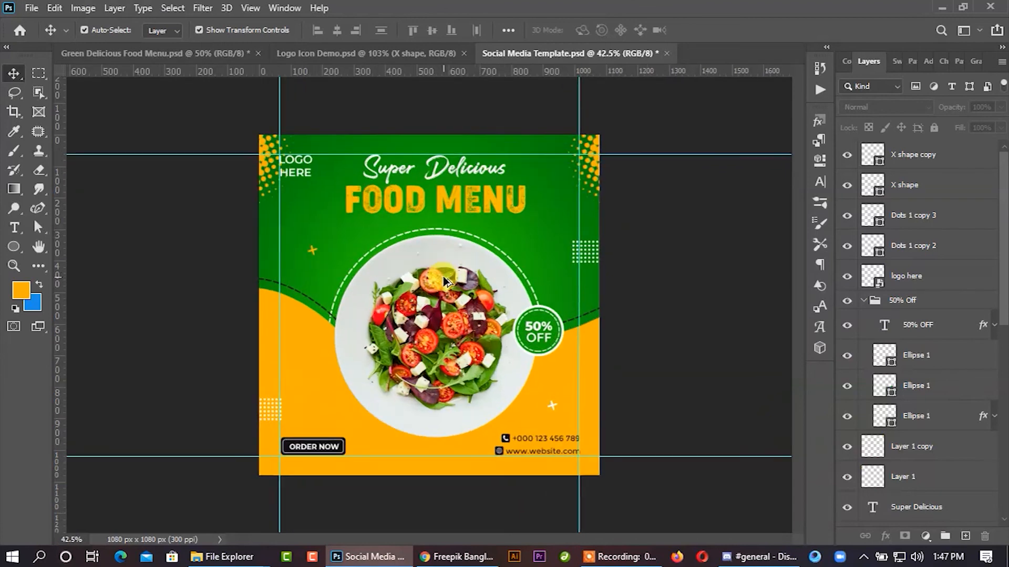